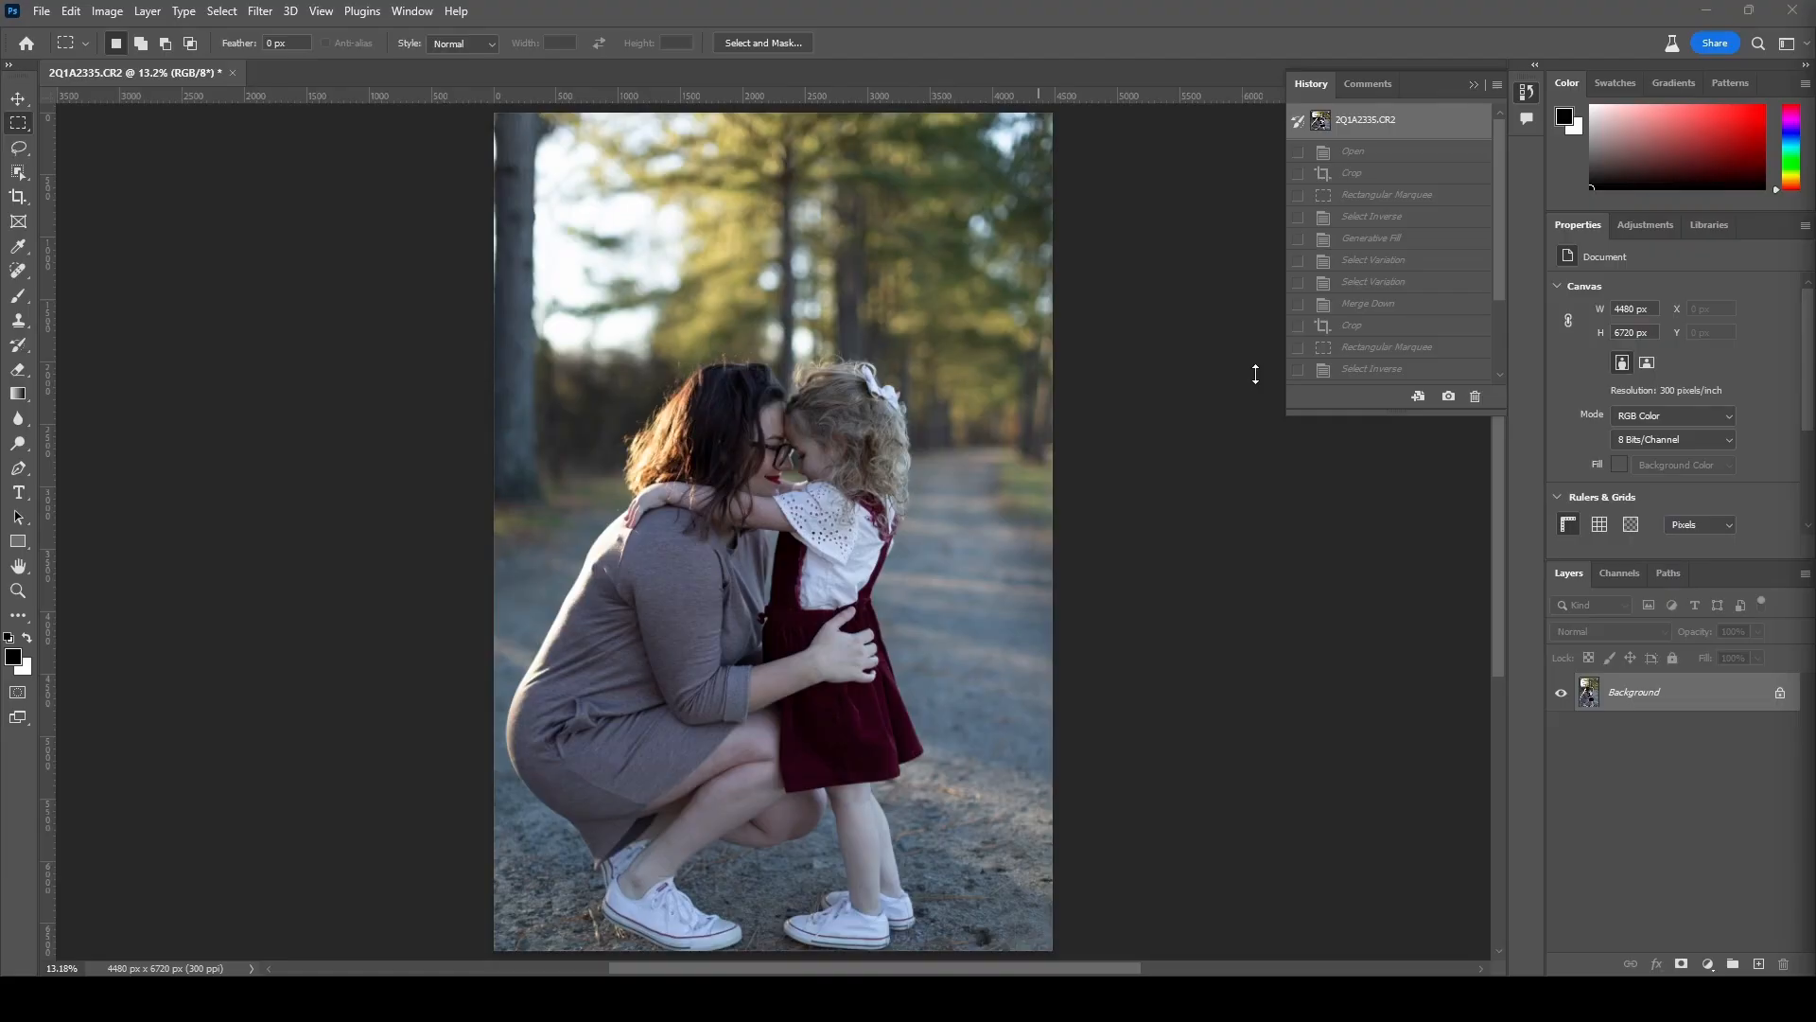
Extend the portrait photo's canvas with a 16:9 crop frame to about 11946 × 6720 px, keeping the photo's full height and centring it.
{"action": "left_click", "coordinate": [1474, 83]}
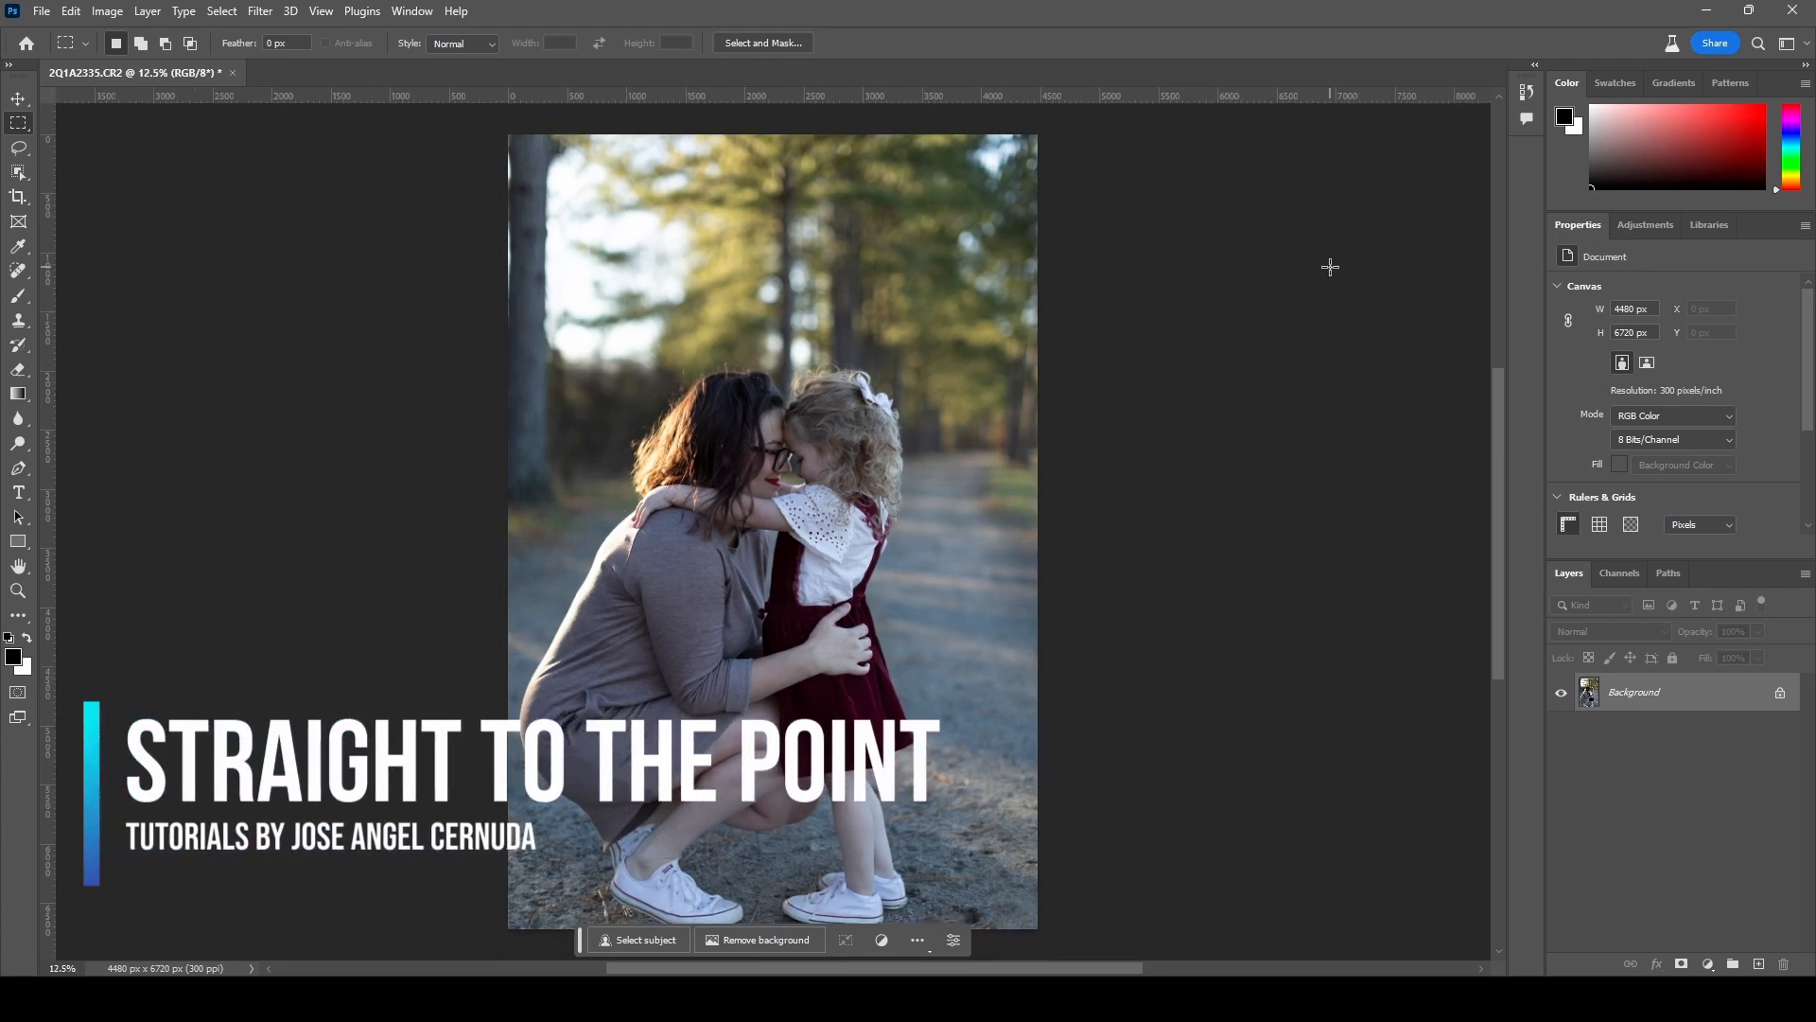
{"action": "key", "text": "ctrl+minus"}
{"action": "key", "text": "ctrl+minus"}
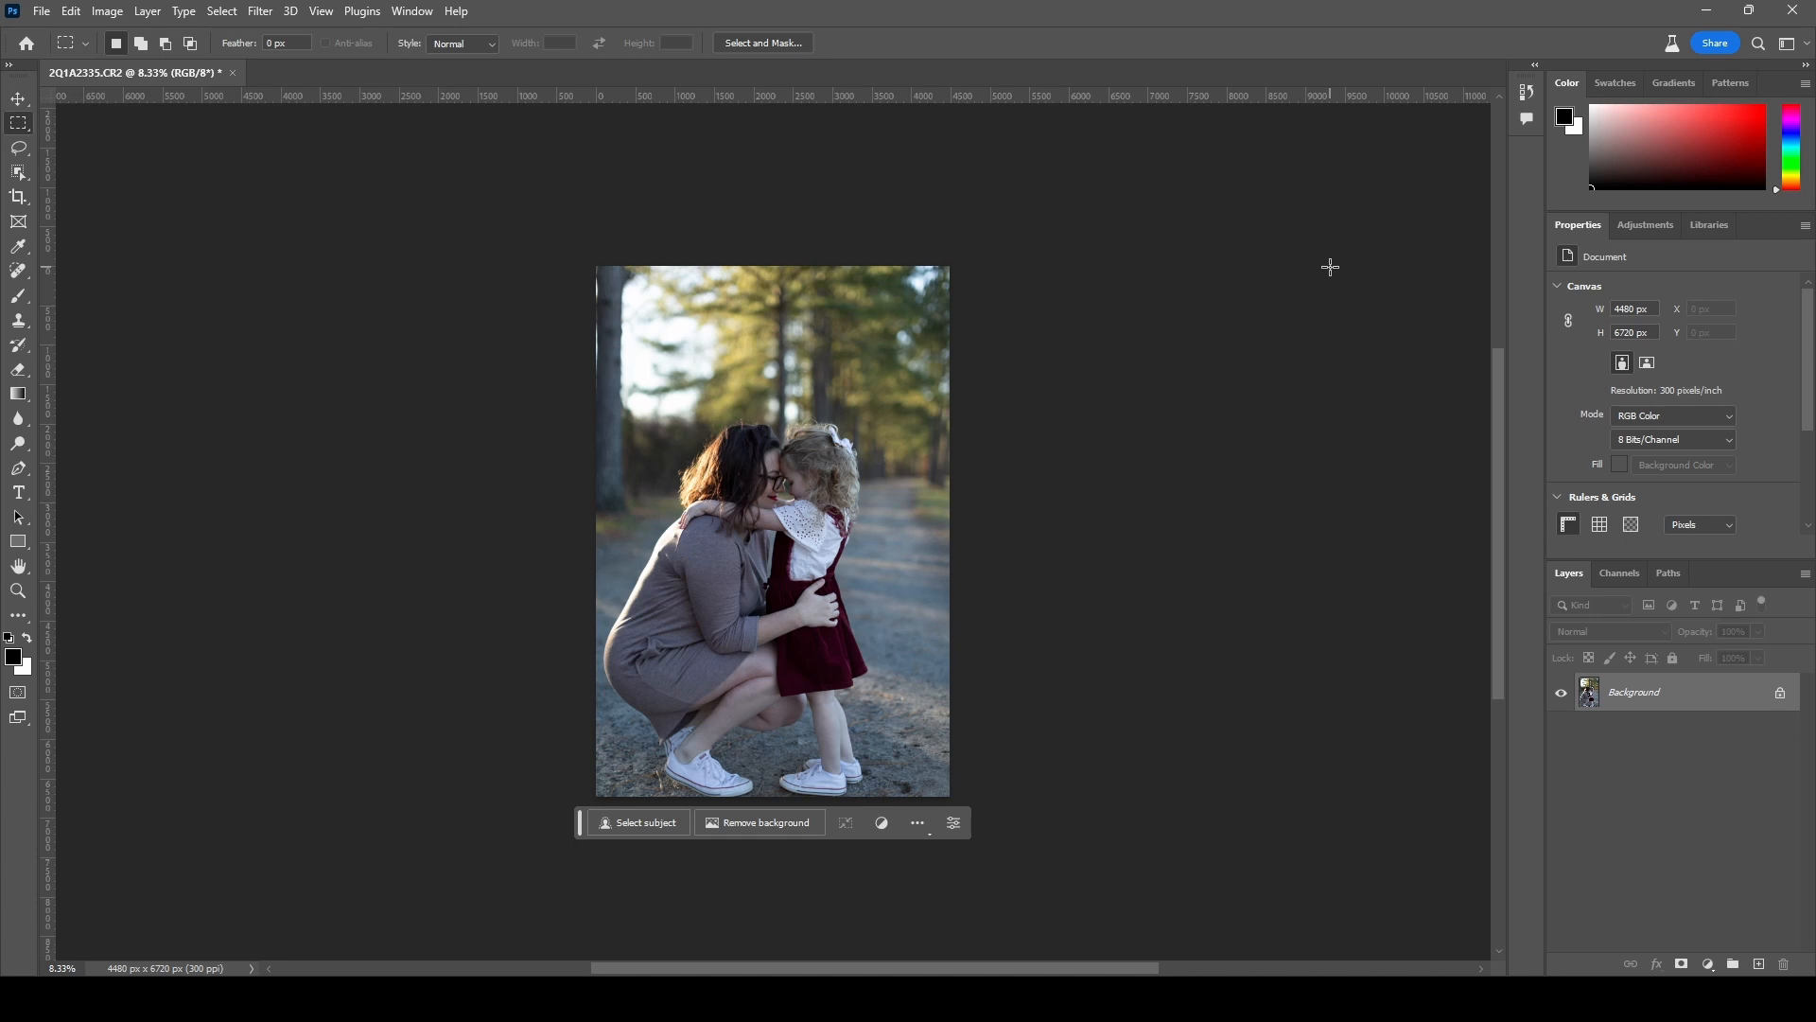
{"action": "left_click", "coordinate": [18, 199]}
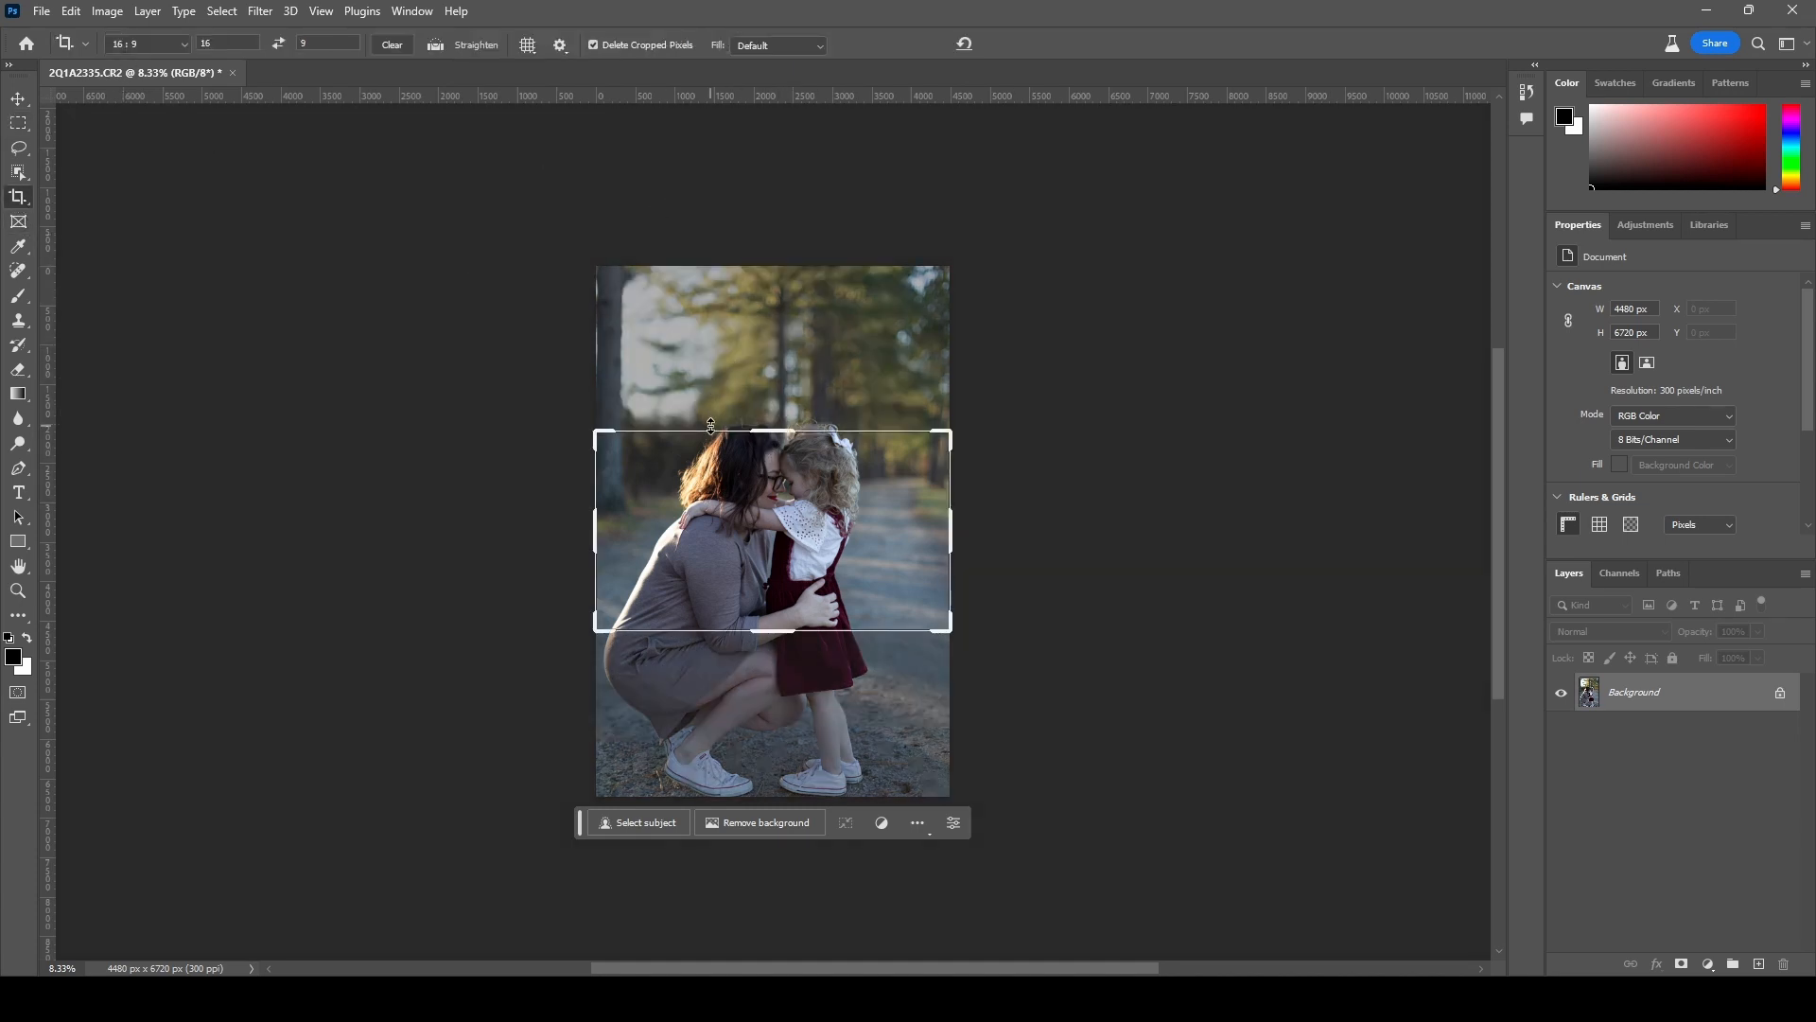
{"action": "left_click_drag", "start_coordinate": [768, 433], "coordinate": [755, 350]}
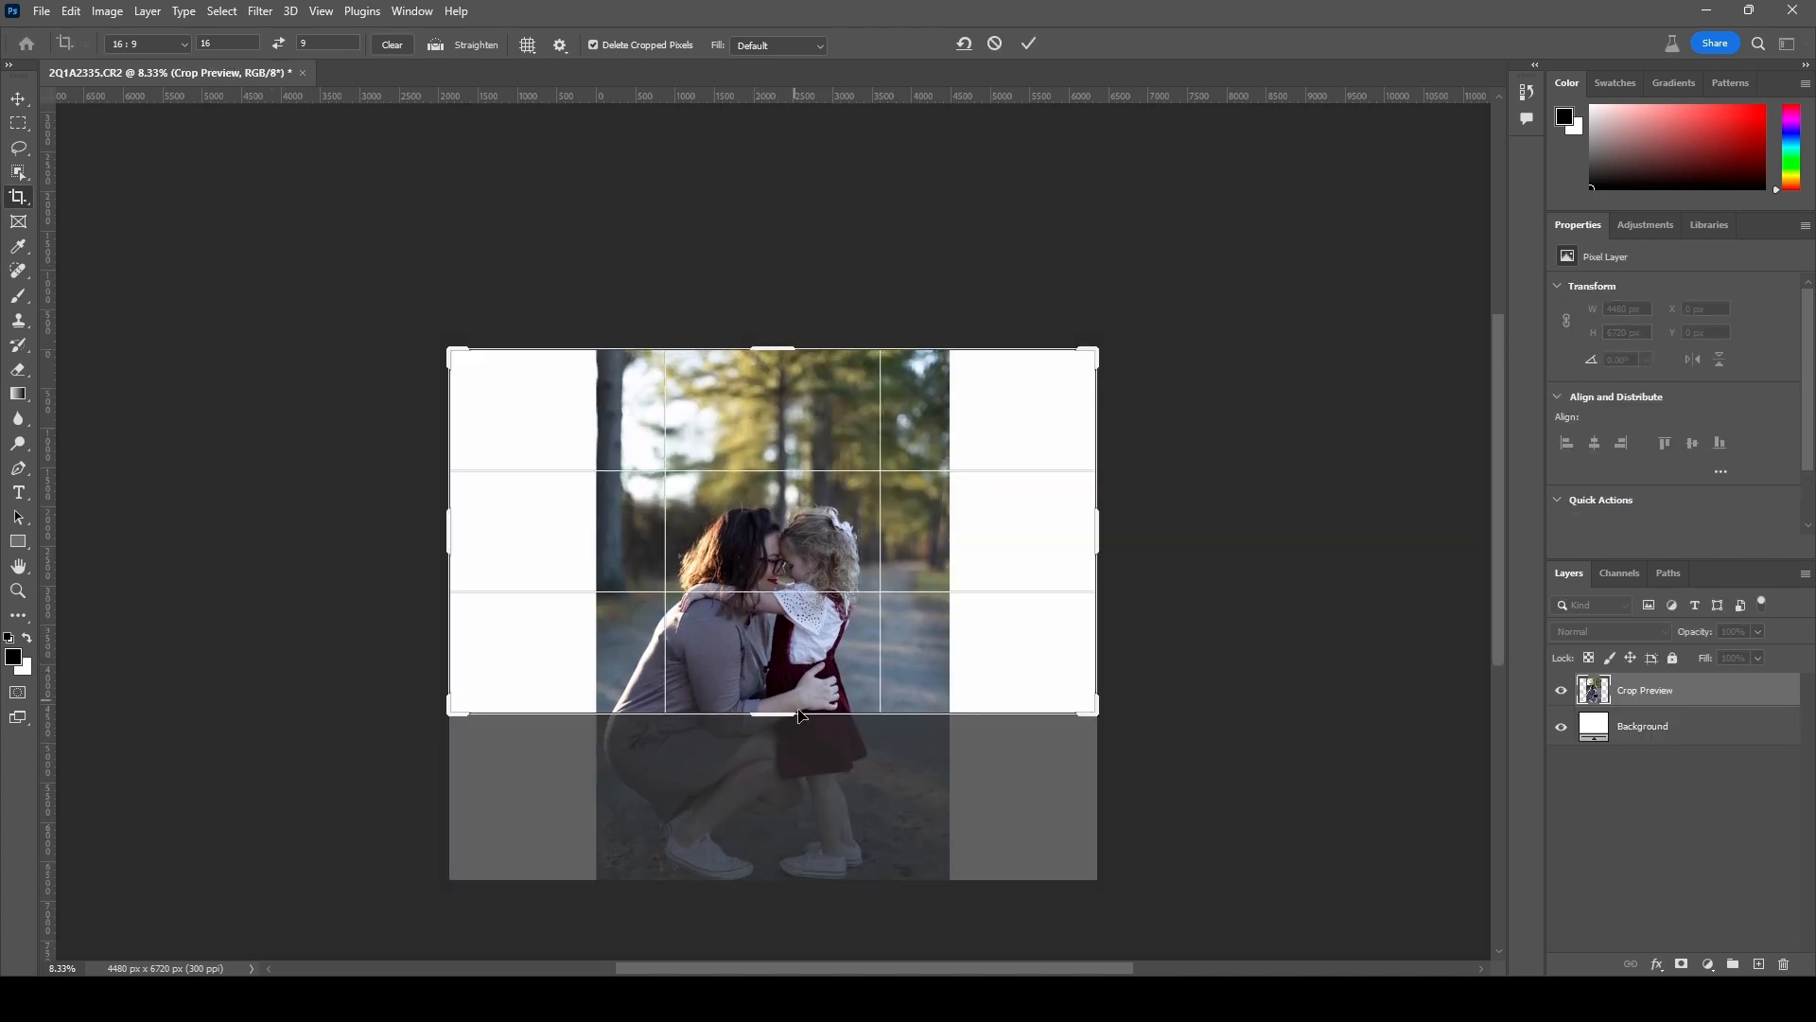
{"action": "left_click_drag", "start_coordinate": [775, 711], "coordinate": [792, 797]}
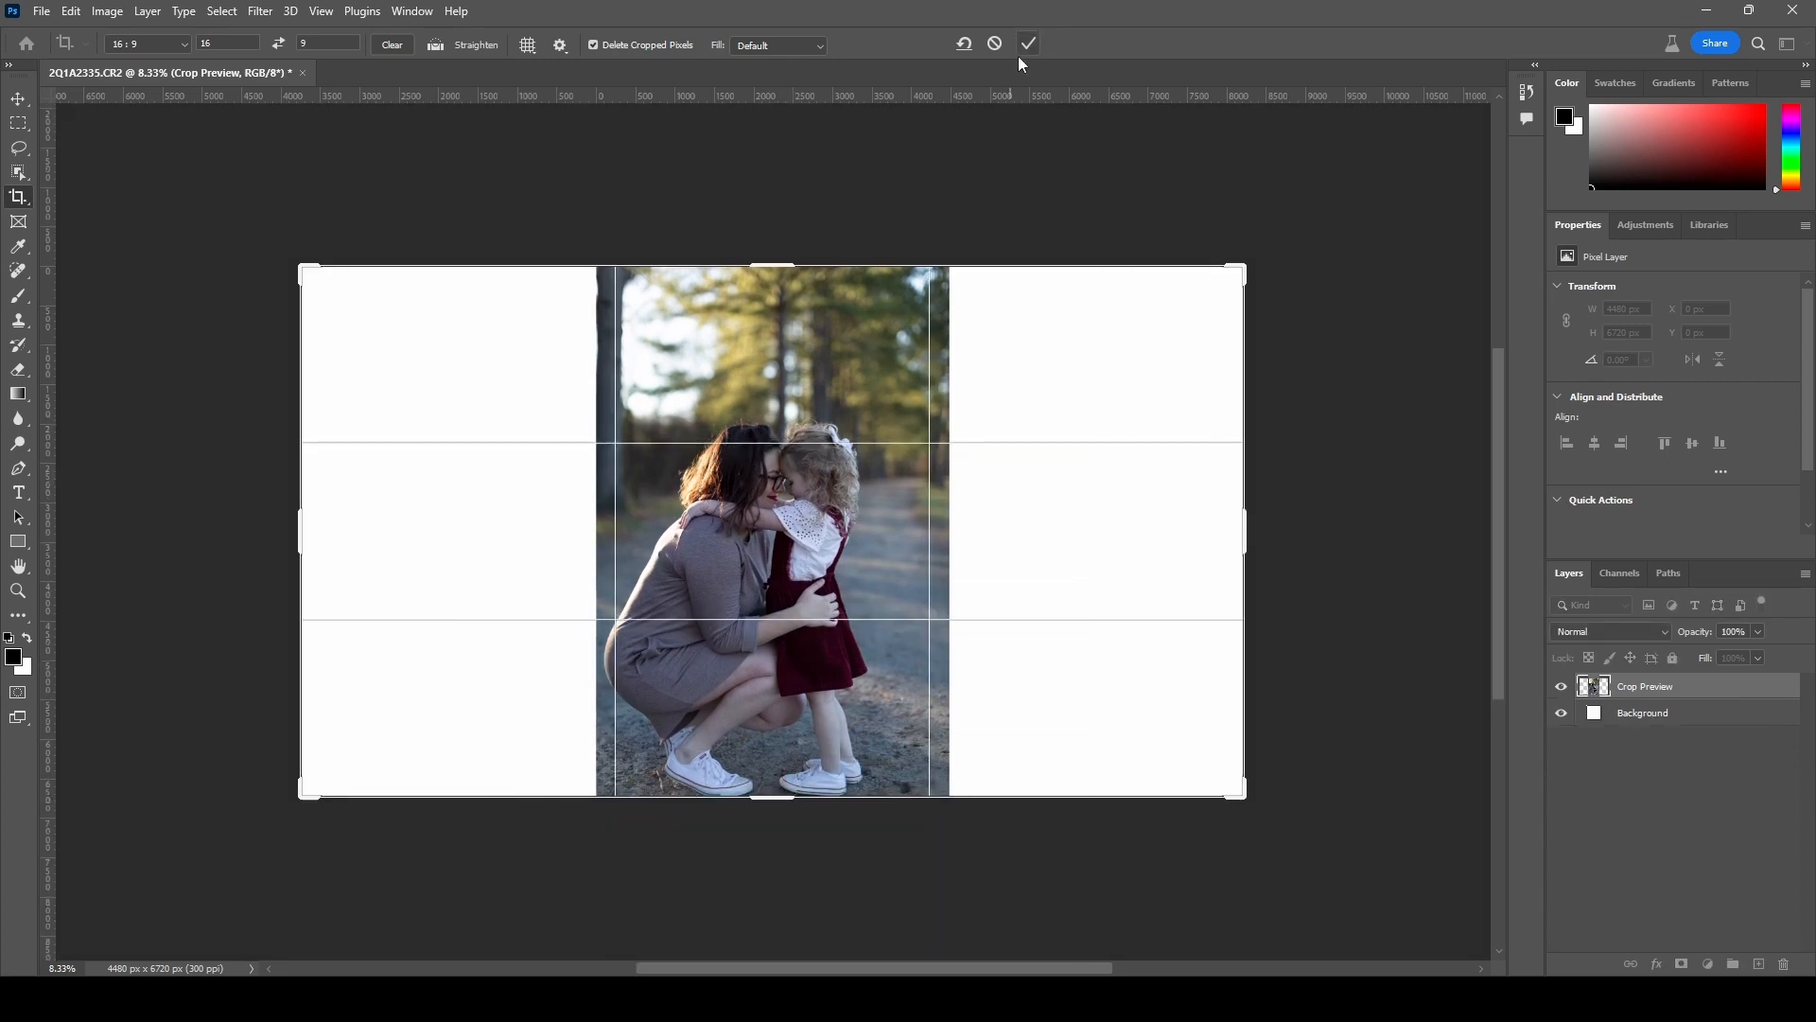
{"action": "left_click", "coordinate": [1029, 44]}
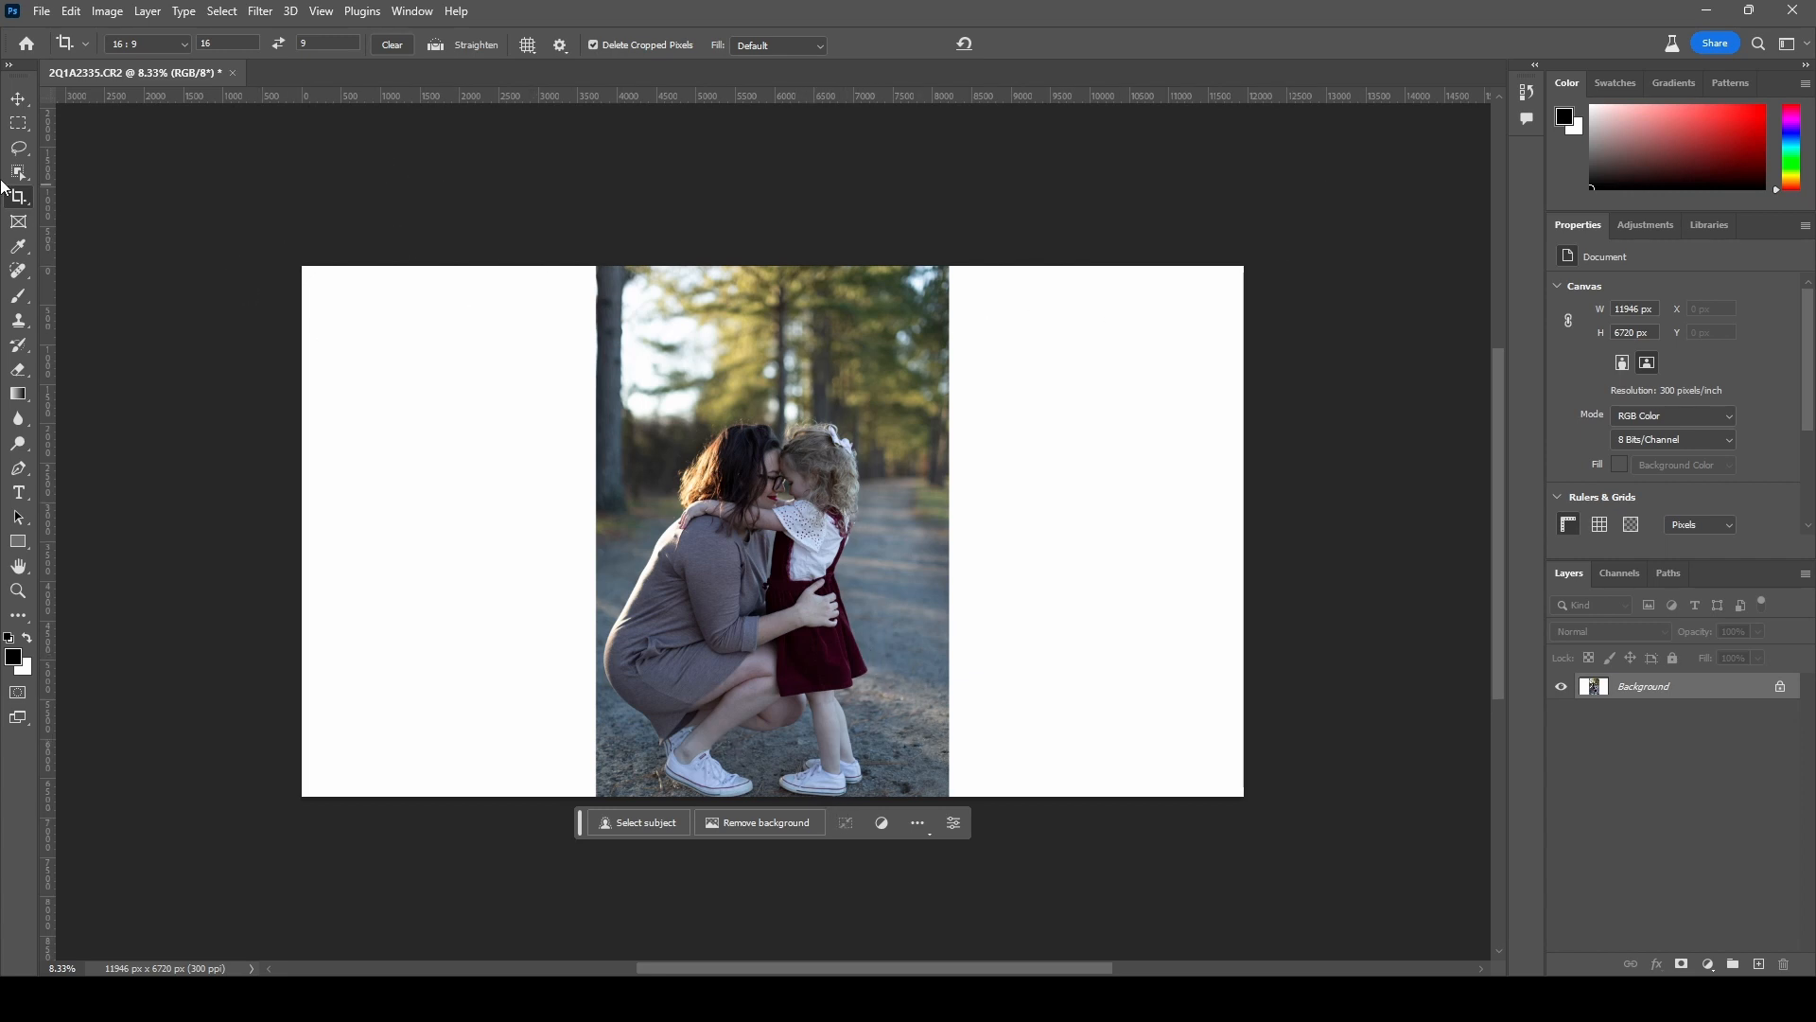
Make a rectangular marquee selection slightly inside the photo's edges and invert it to cover the blank white sides.
{"action": "left_click", "coordinate": [18, 123]}
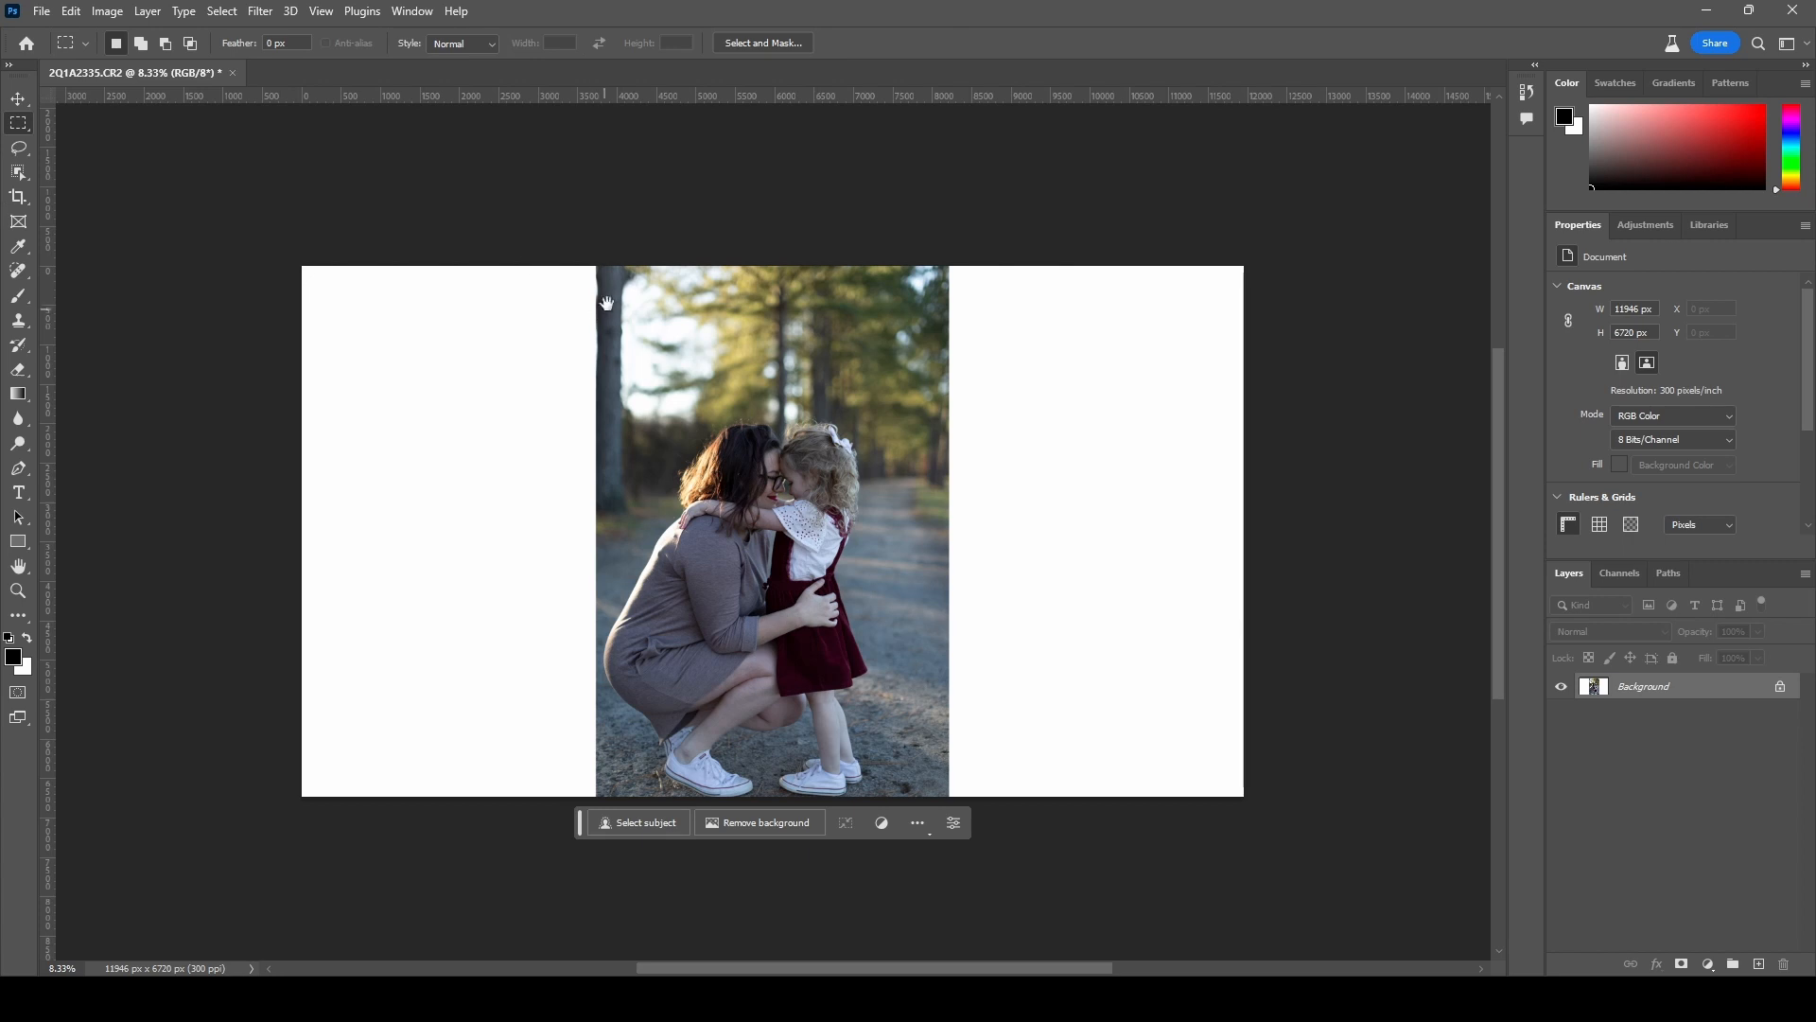
{"action": "scroll", "coordinate": [606, 293], "scroll_direction": "up", "scroll_amount": 1}
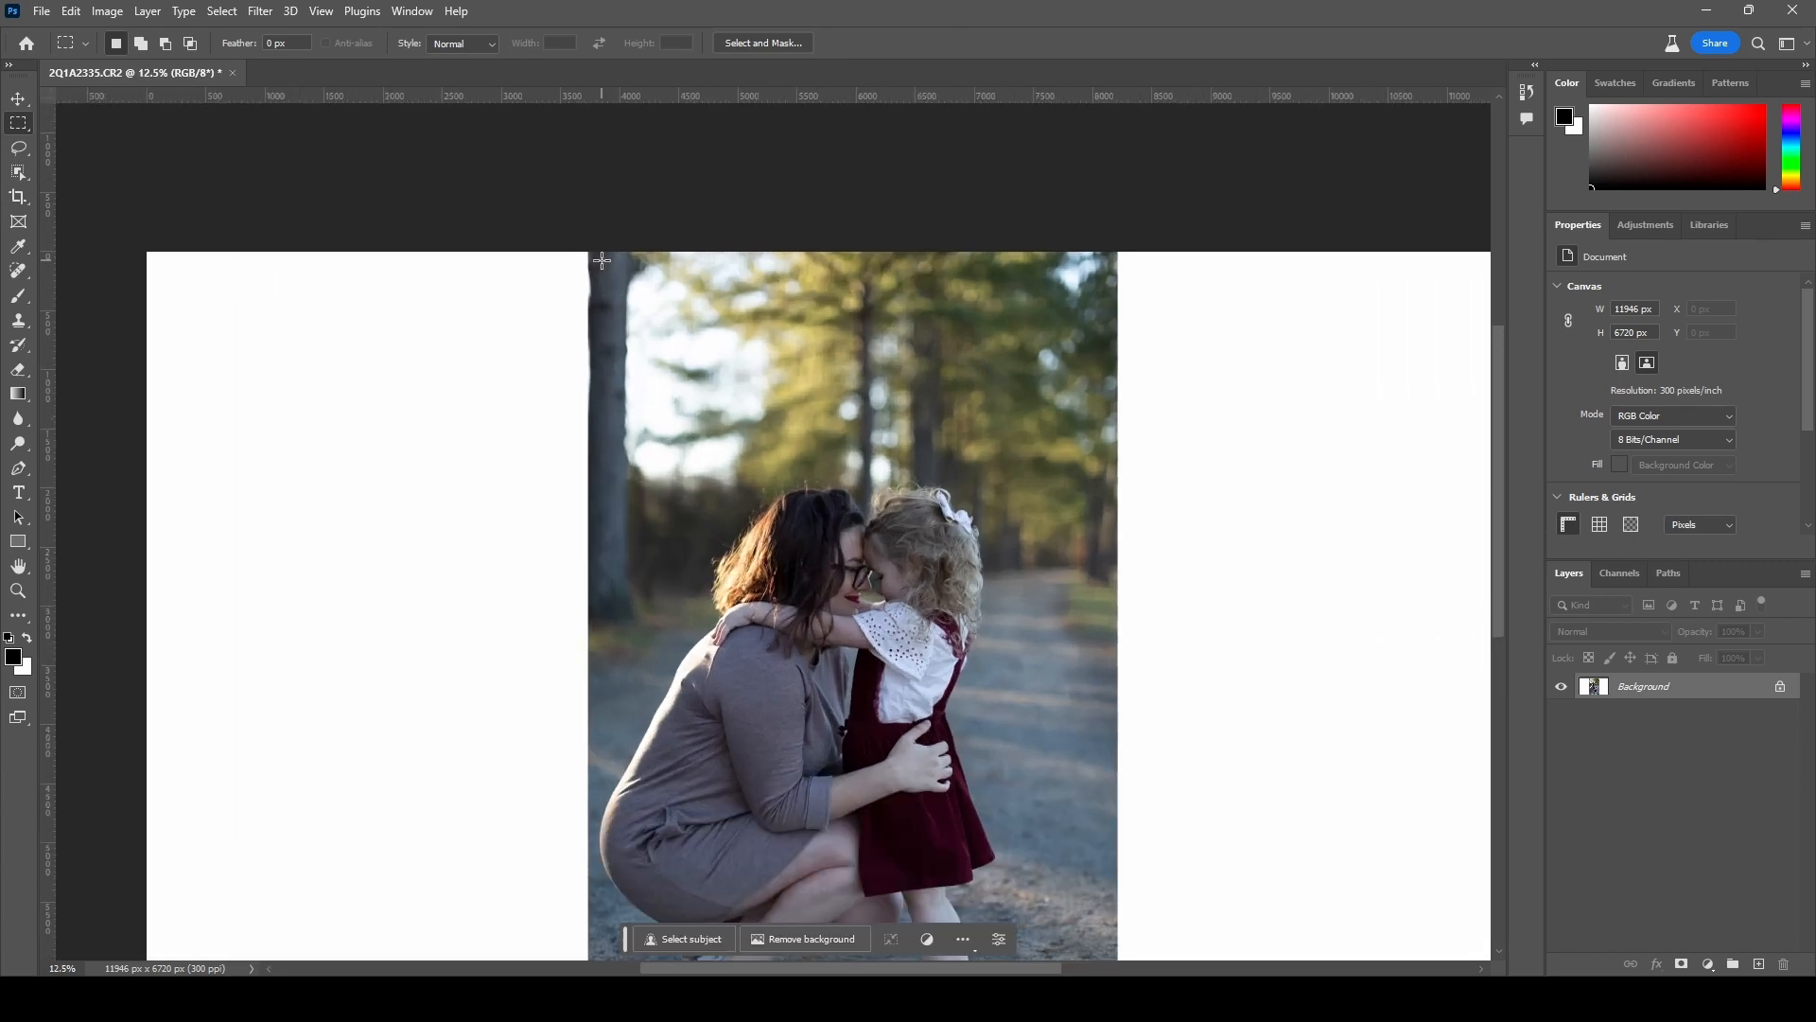
{"action": "left_click_drag", "start_coordinate": [598, 260], "coordinate": [1105, 766]}
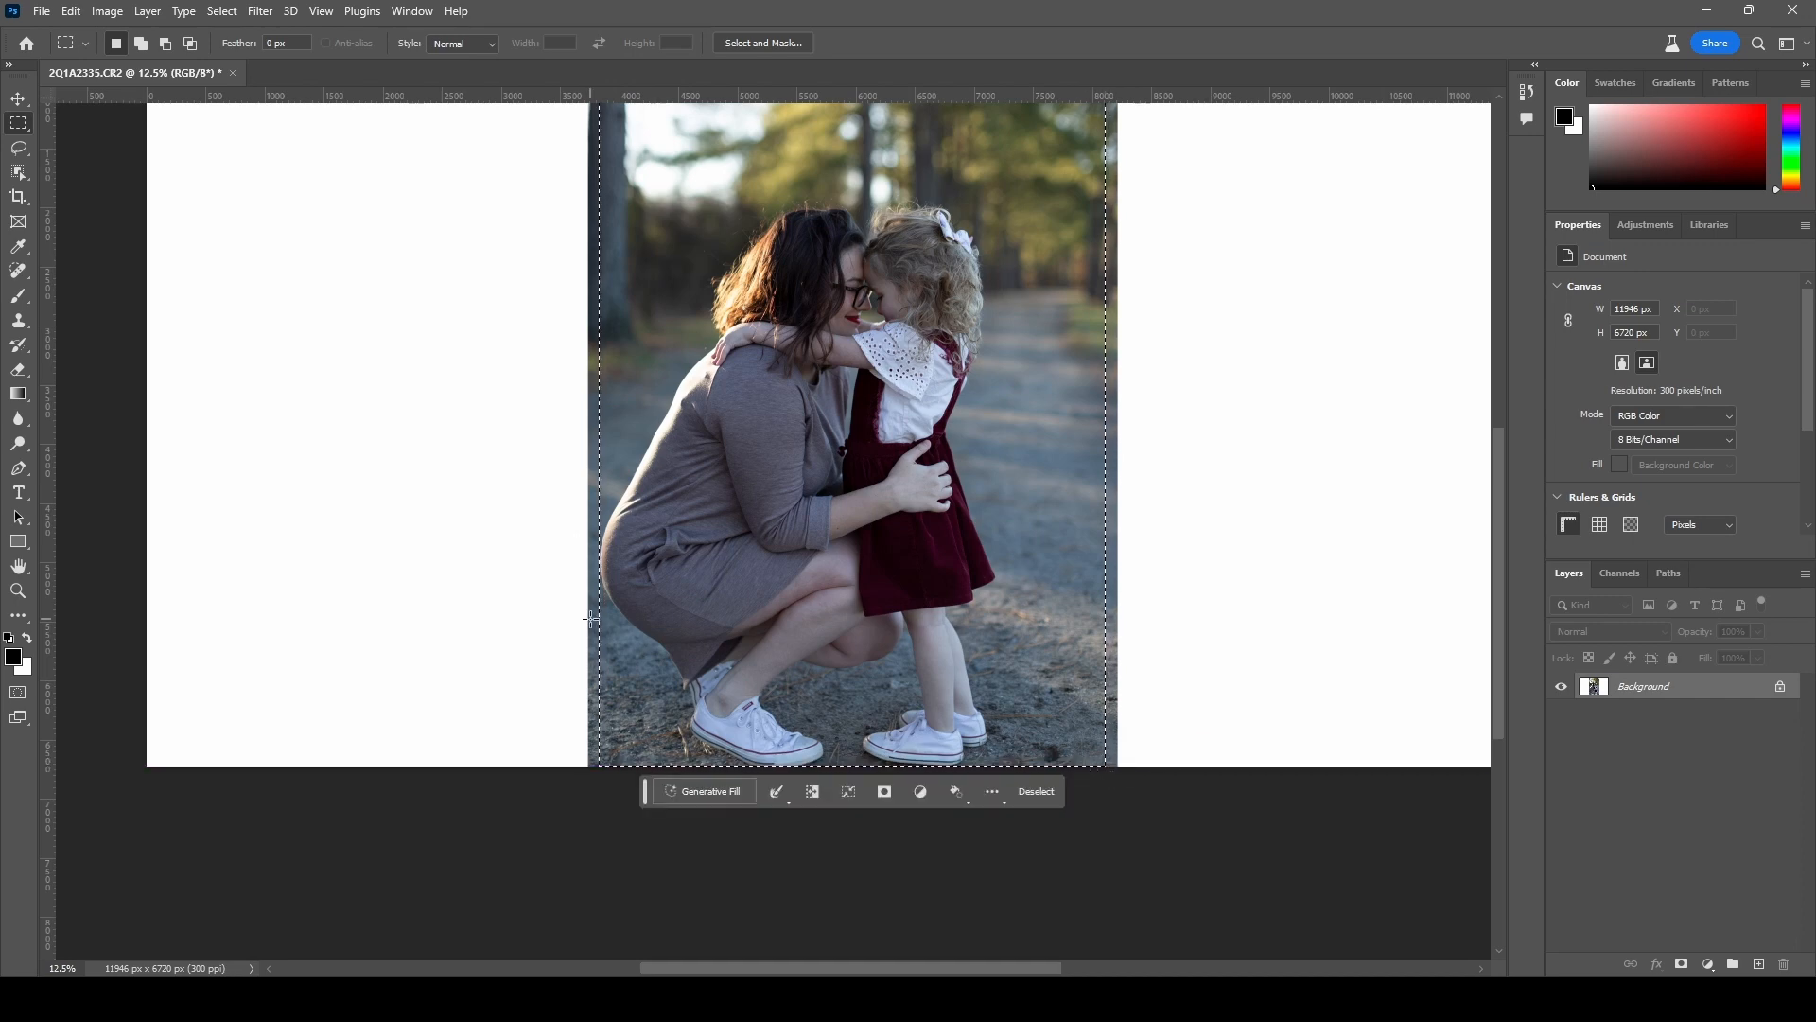
{"action": "key", "text": "ctrl+0"}
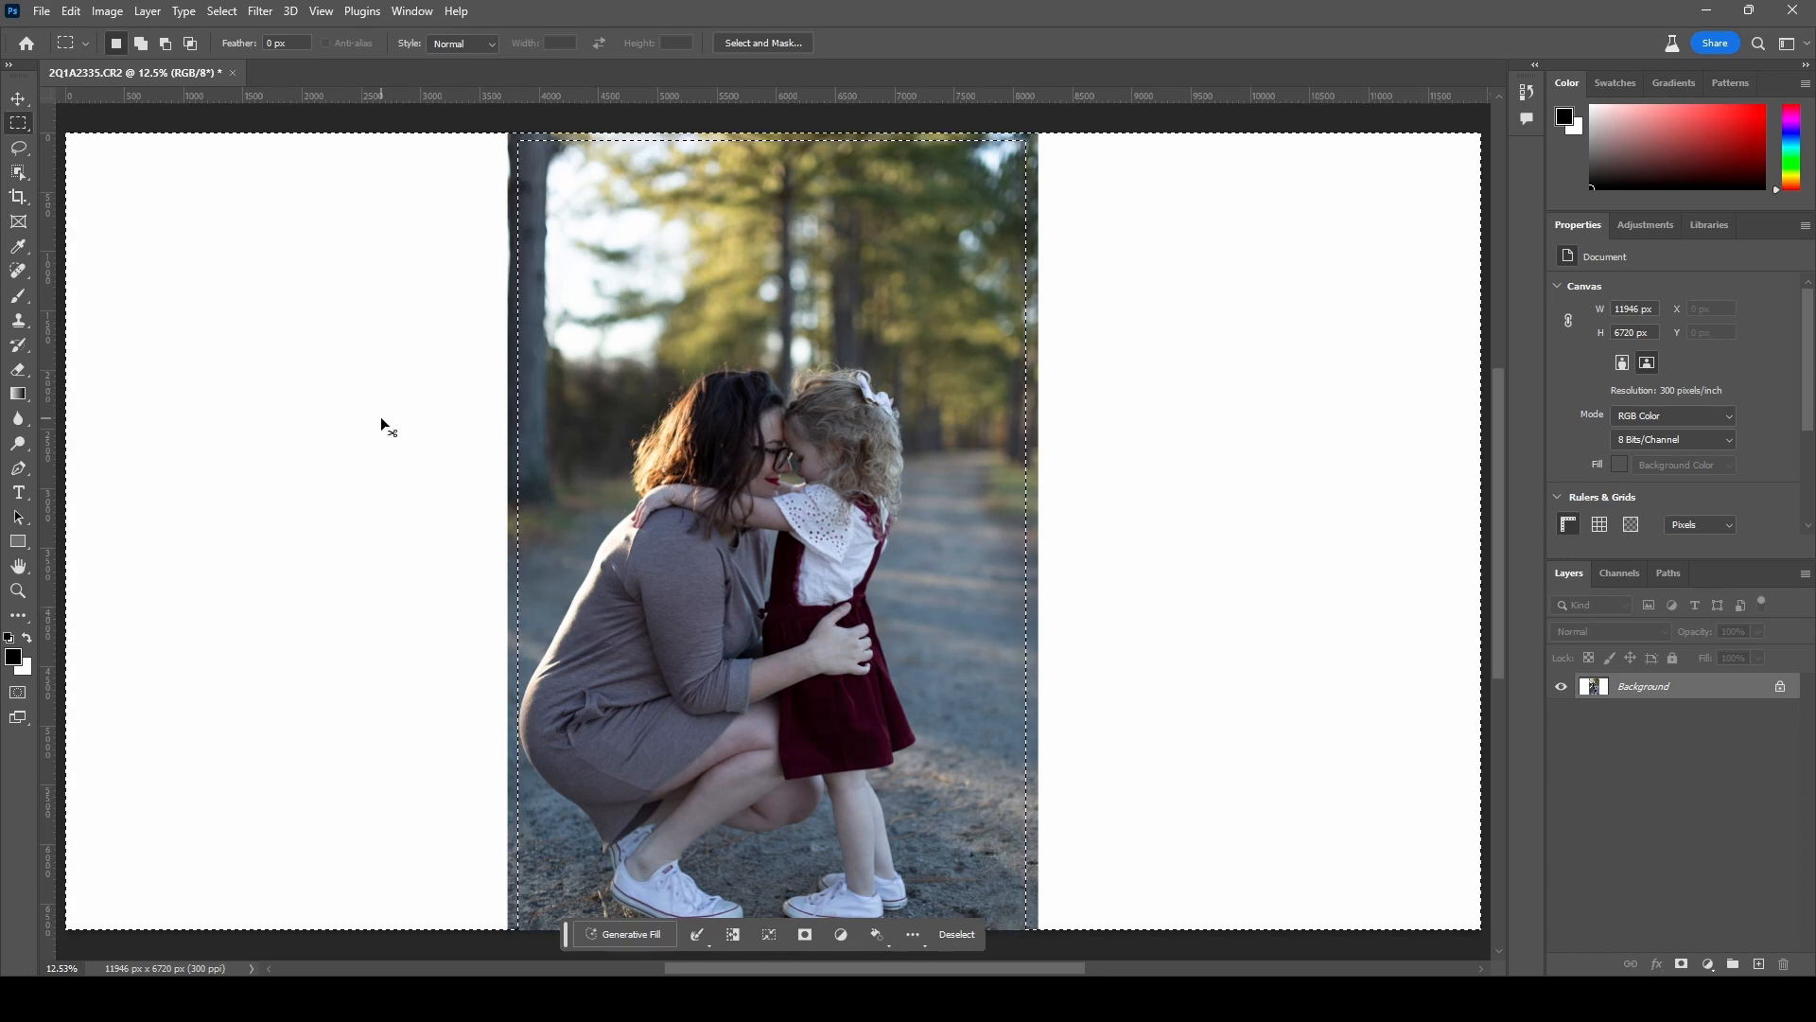
{"action": "key", "text": "shift+ctrl+i"}
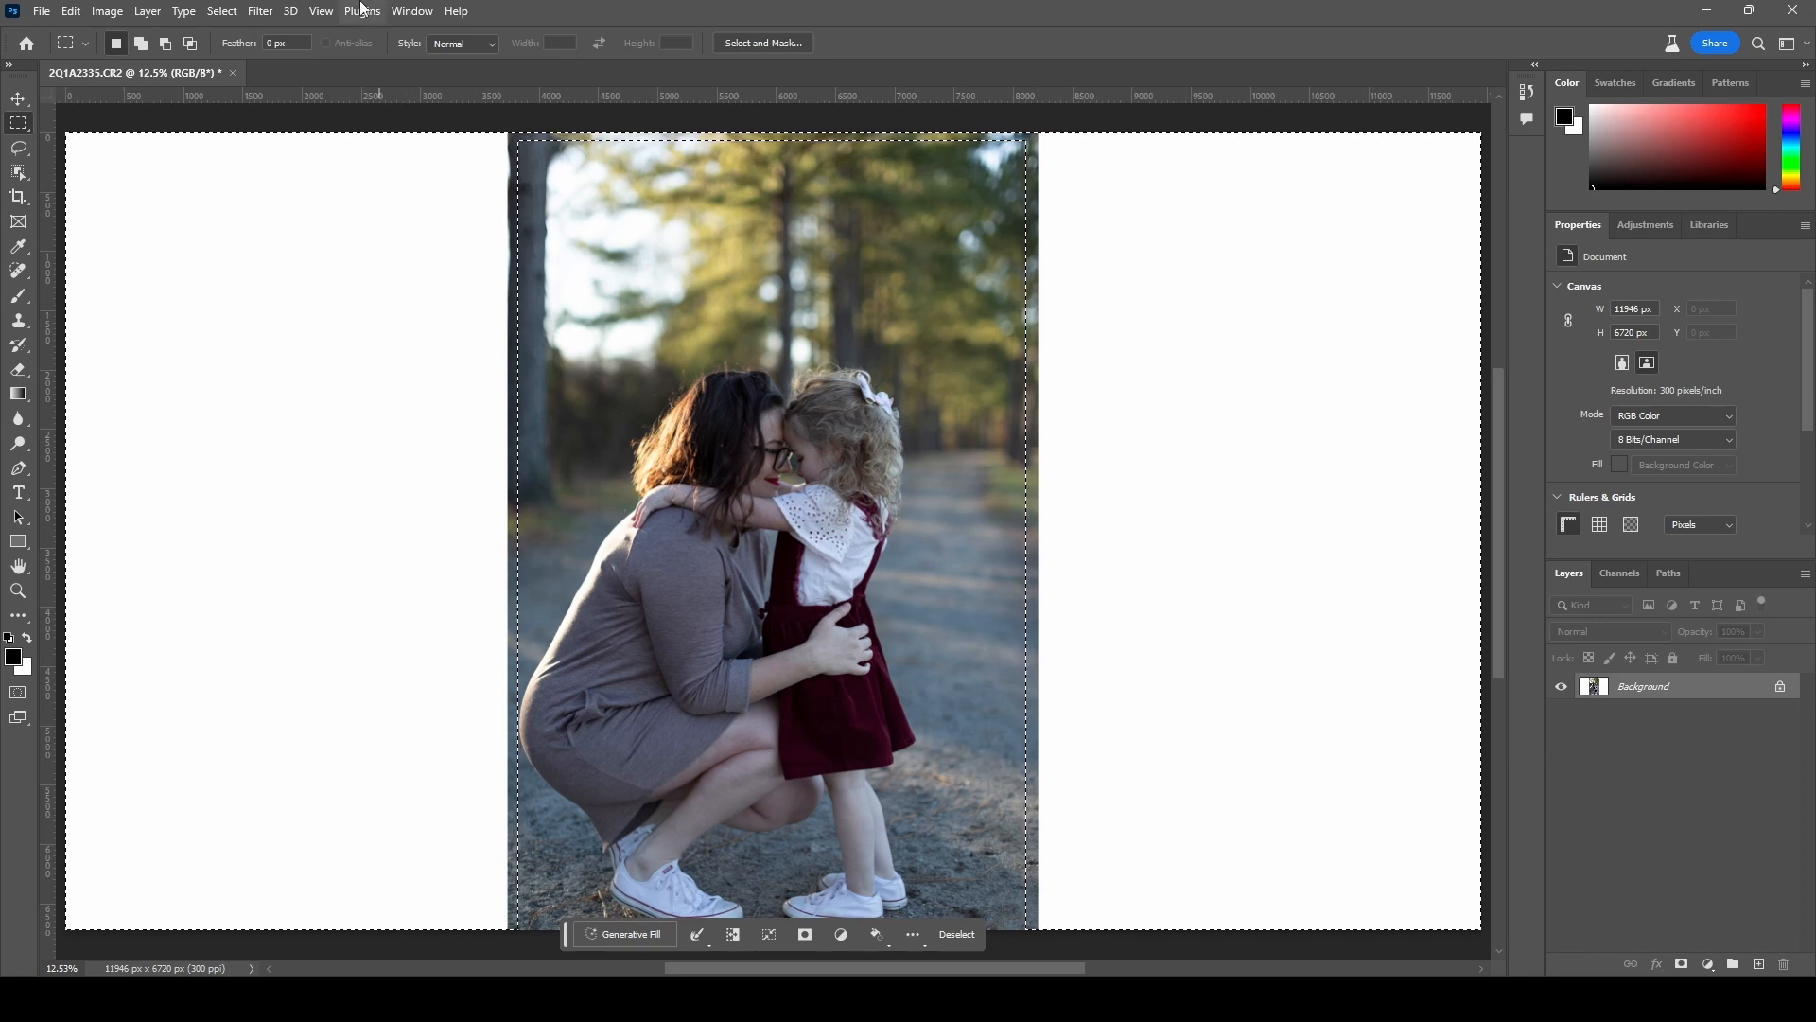
{"action": "left_click", "coordinate": [222, 11]}
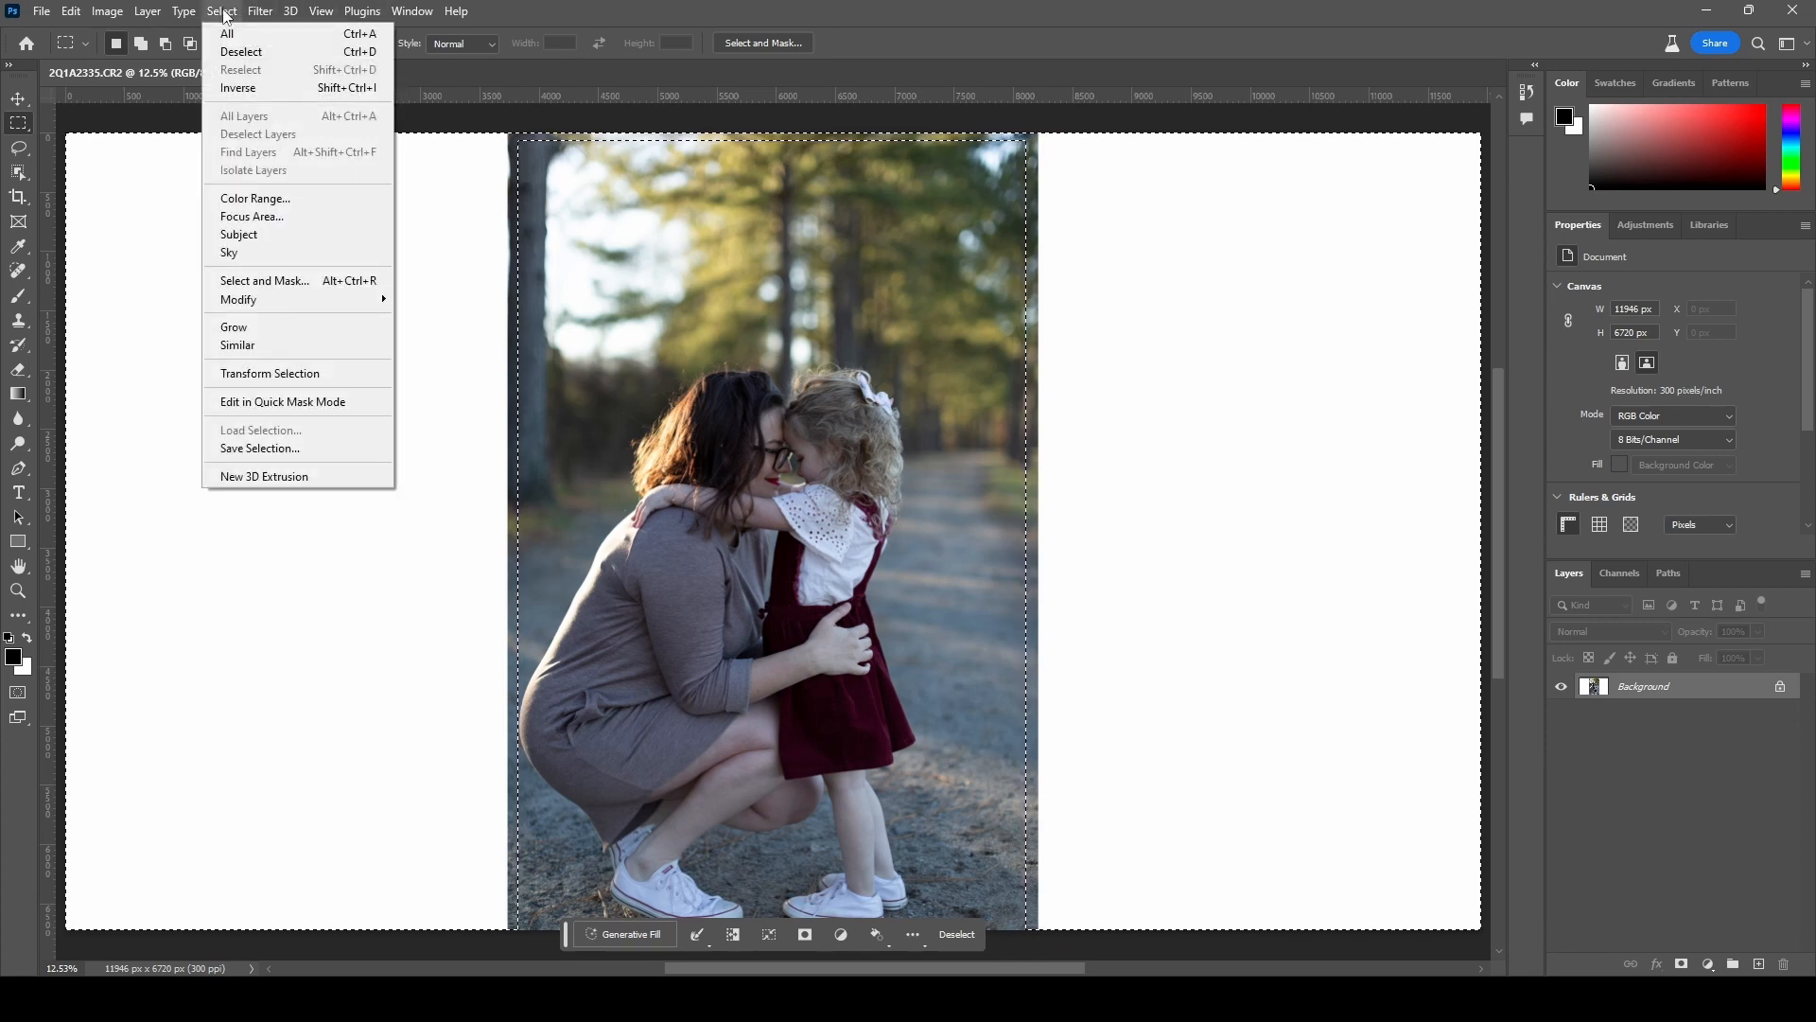
{"action": "left_click", "coordinate": [272, 89]}
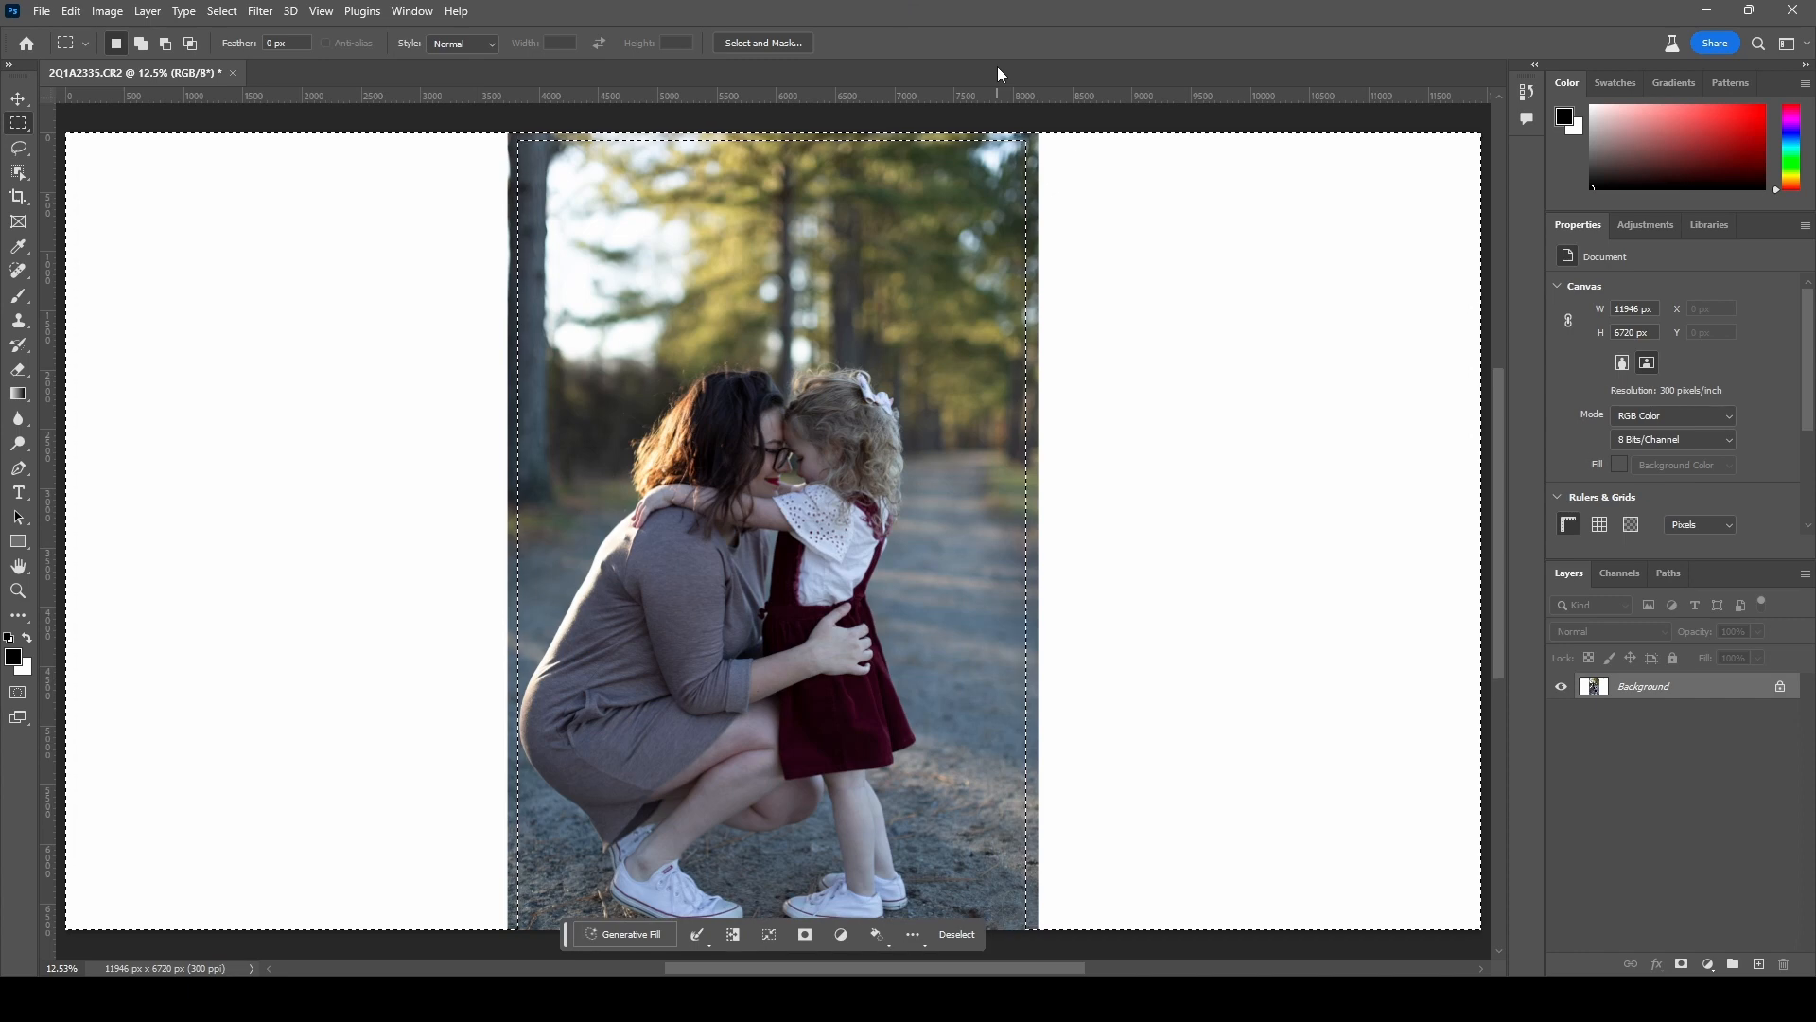
Run Generative Fill with an empty prompt on the selected blank sides to extend the forest path background.
{"action": "key", "text": "ctrl+minus"}
{"action": "key", "text": "ctrl+minus"}
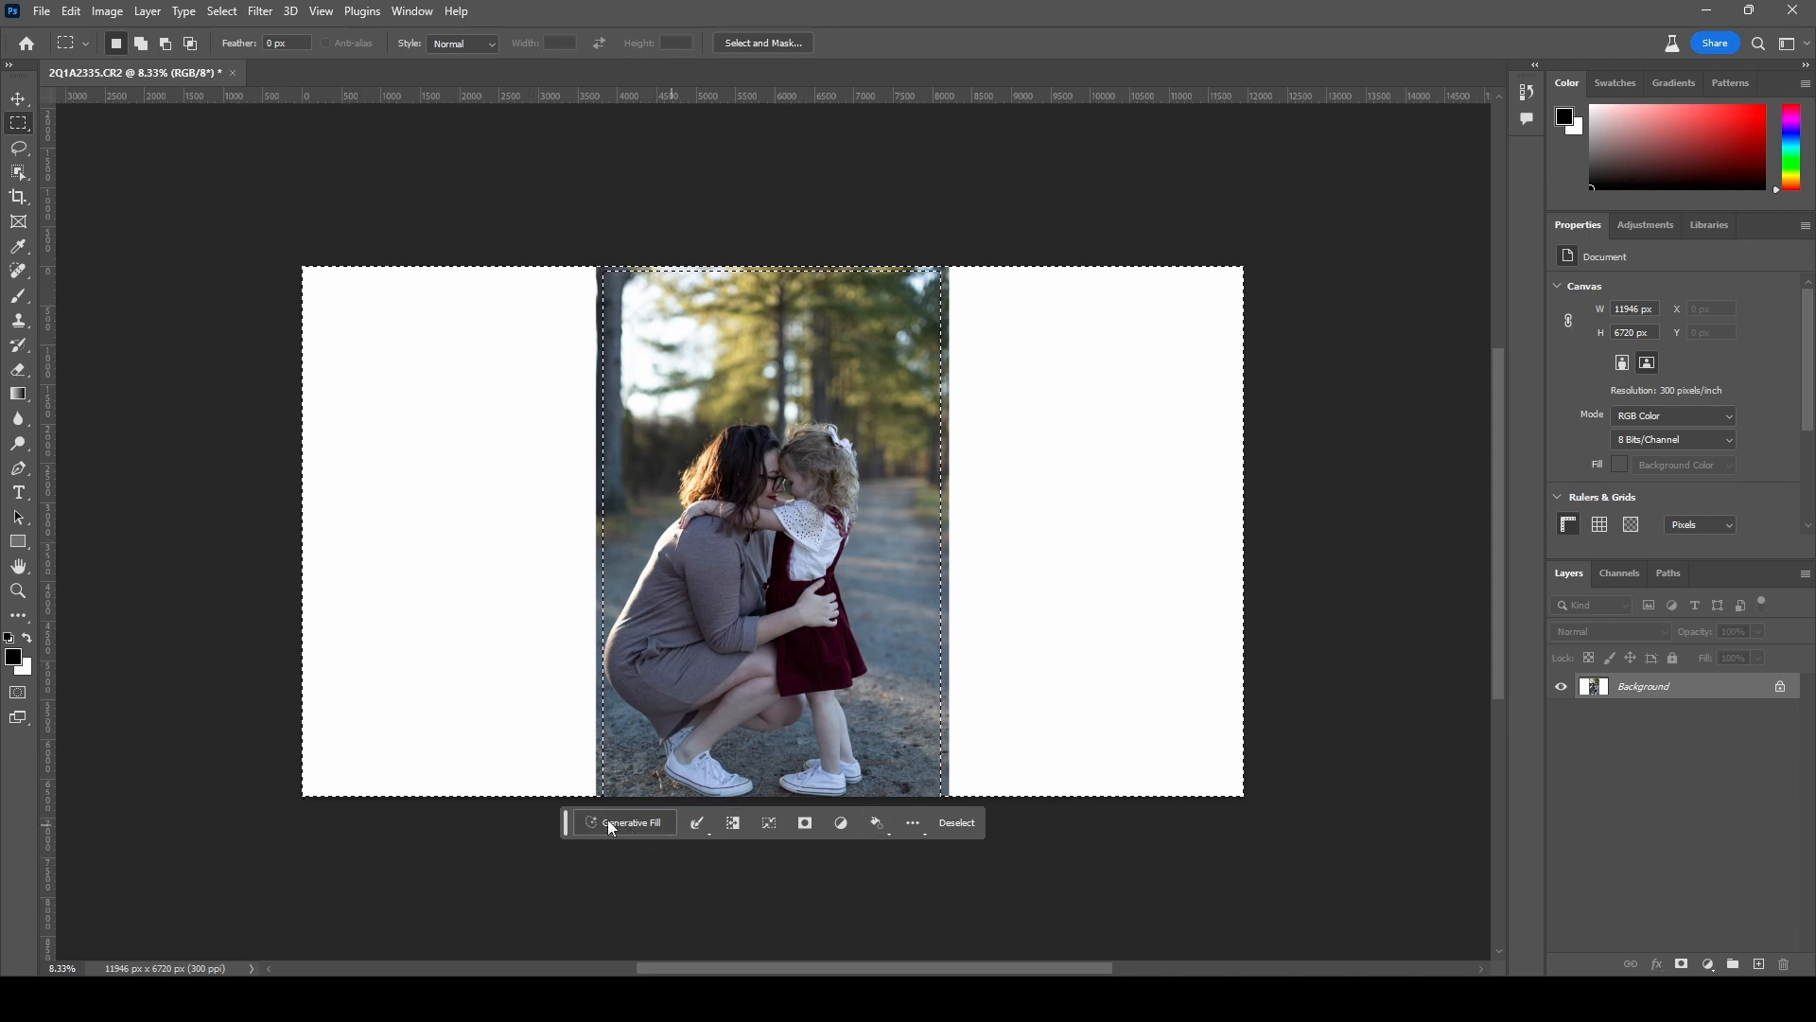
{"action": "left_click", "coordinate": [640, 827]}
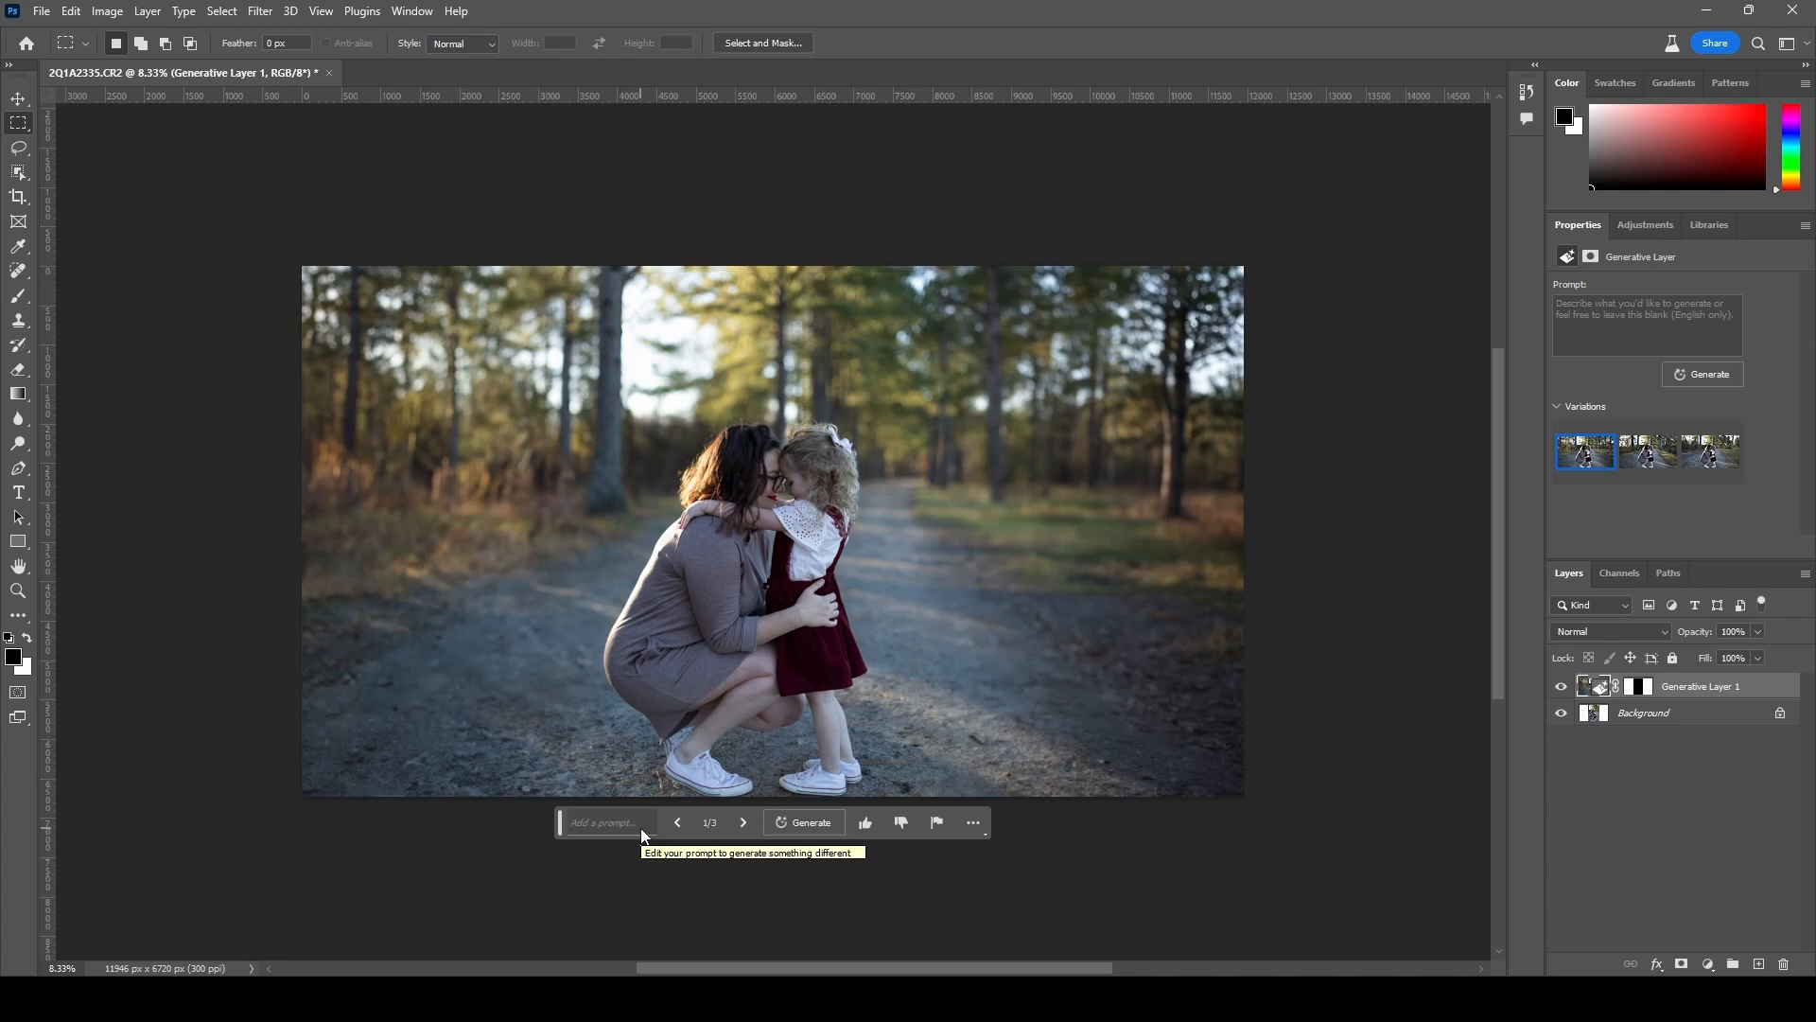
Compare the generated background variations, choose the first one, and merge the generative layer down into the Background.
{"action": "left_click", "coordinate": [746, 825]}
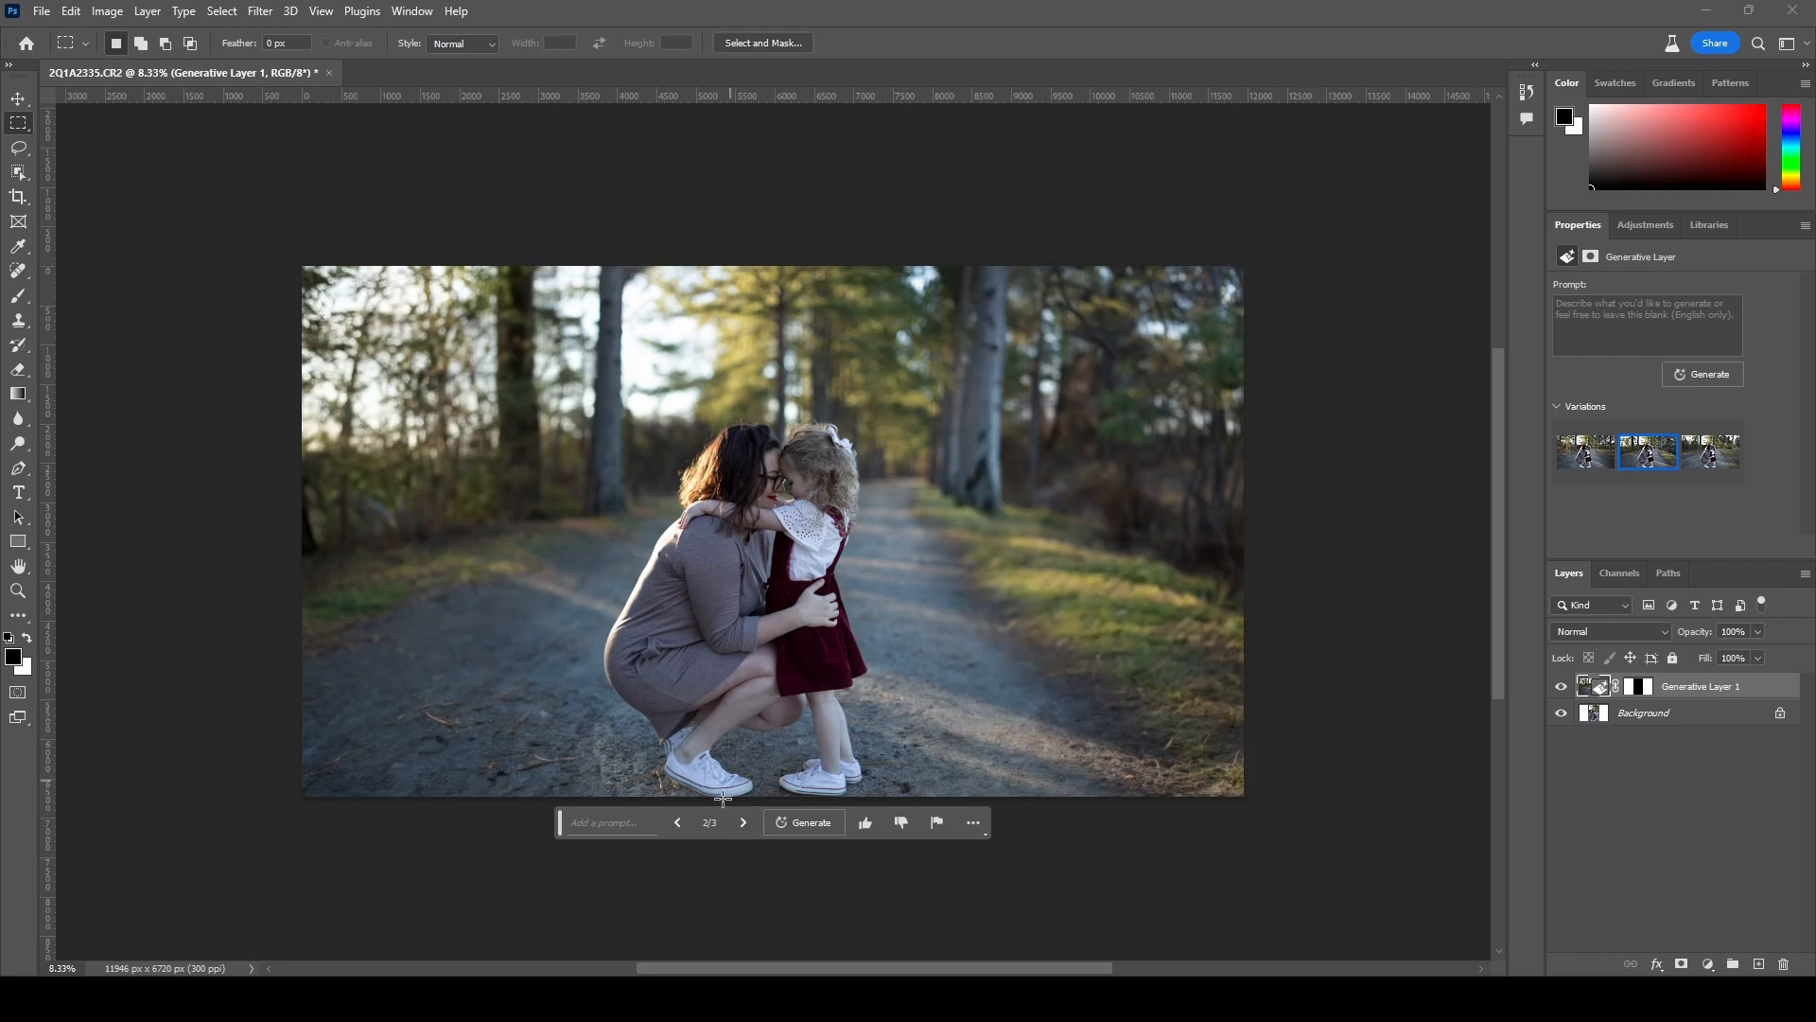
{"action": "left_click", "coordinate": [745, 821]}
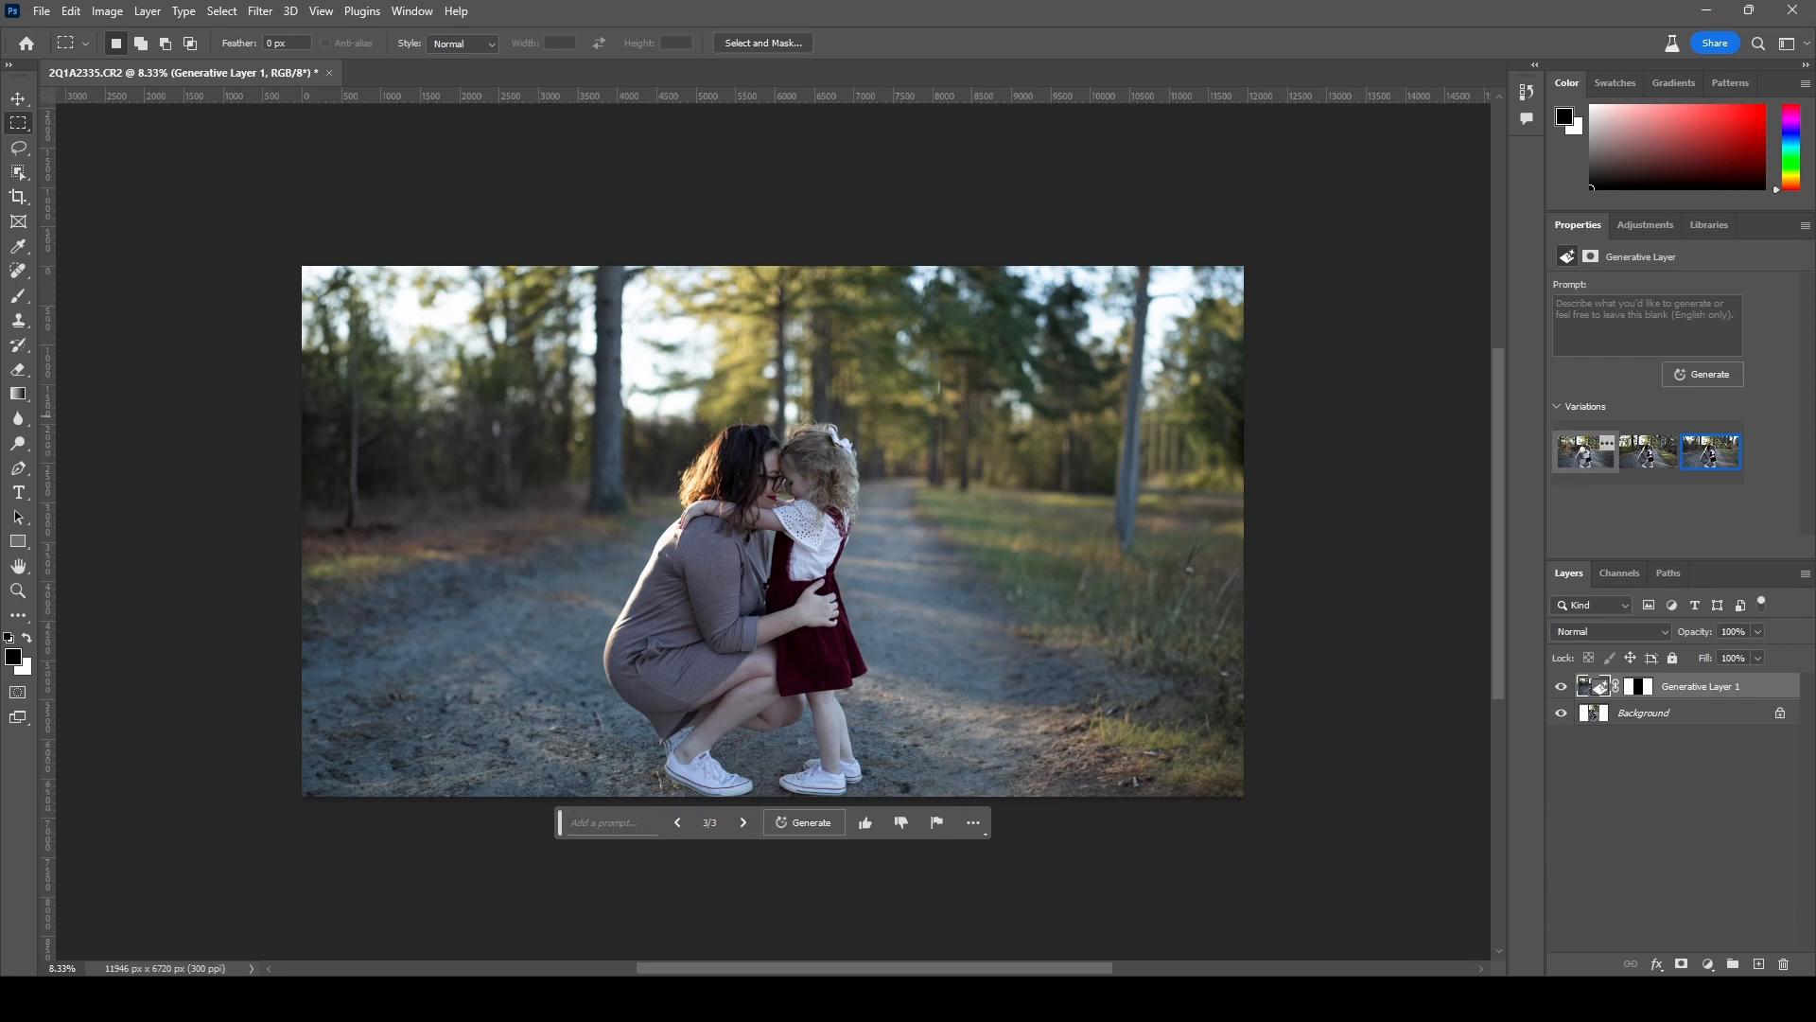
{"action": "left_click", "coordinate": [1577, 459]}
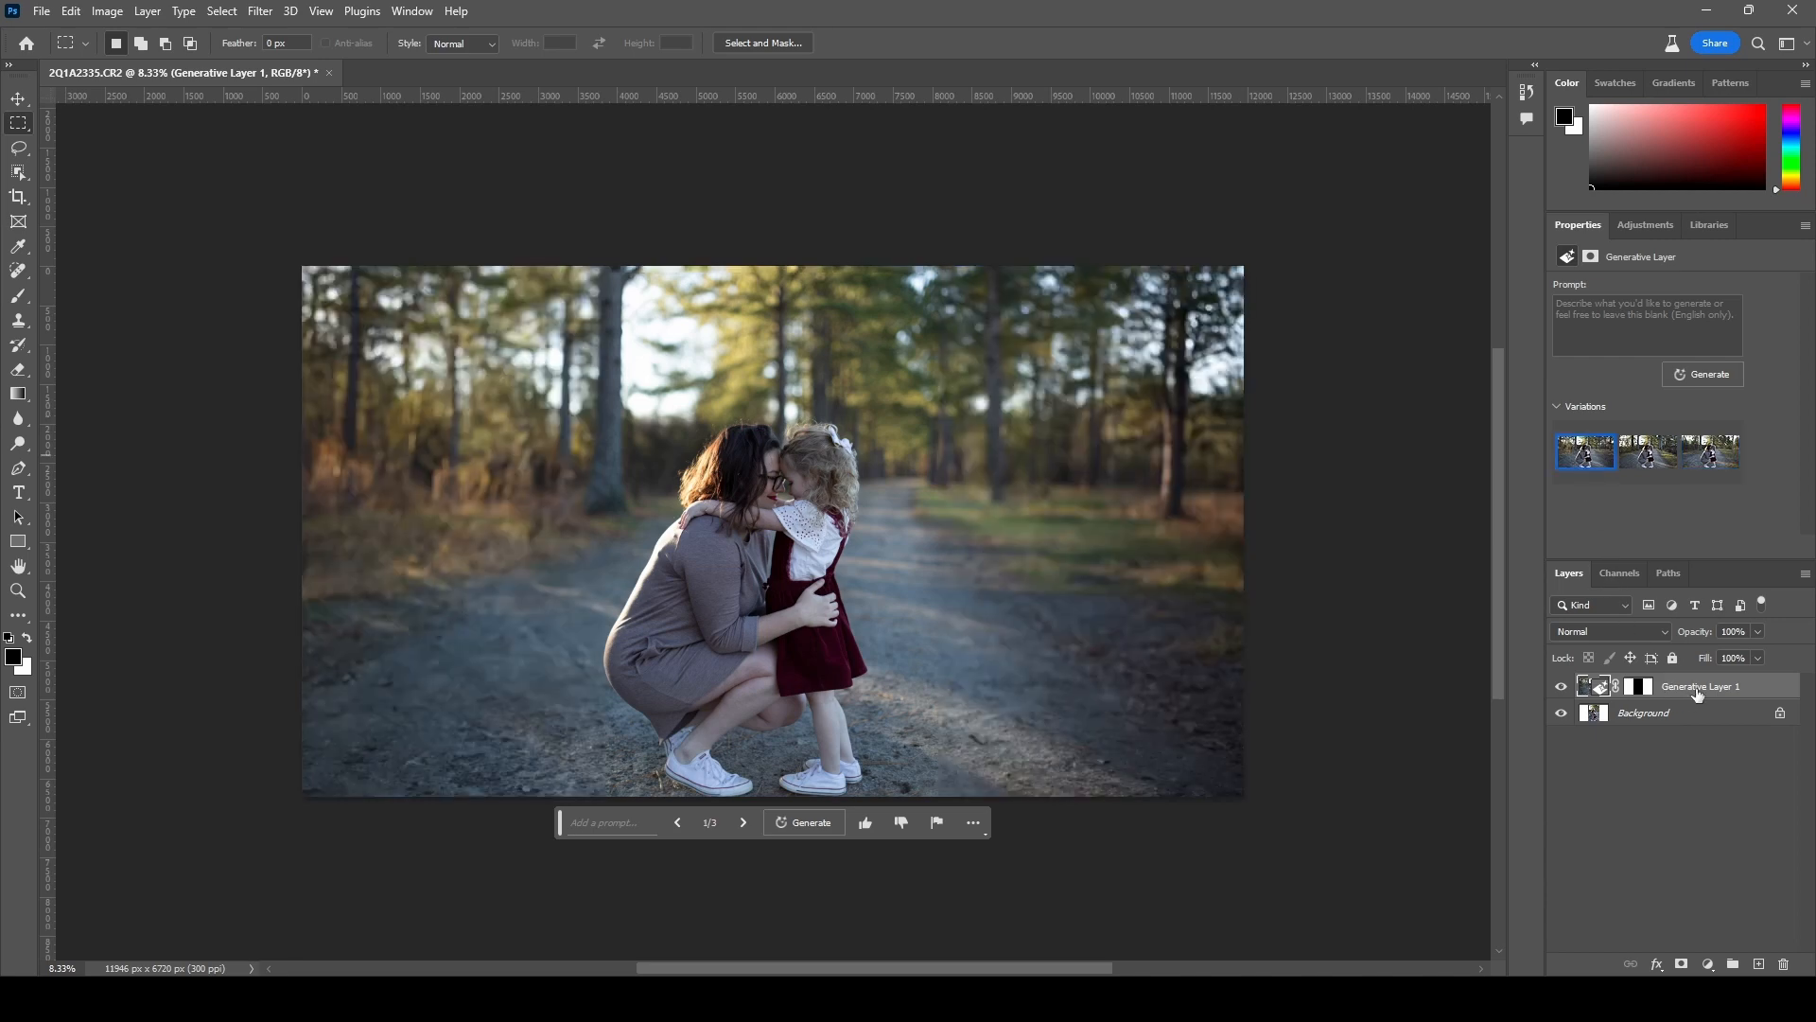
{"action": "right_click", "coordinate": [1750, 686]}
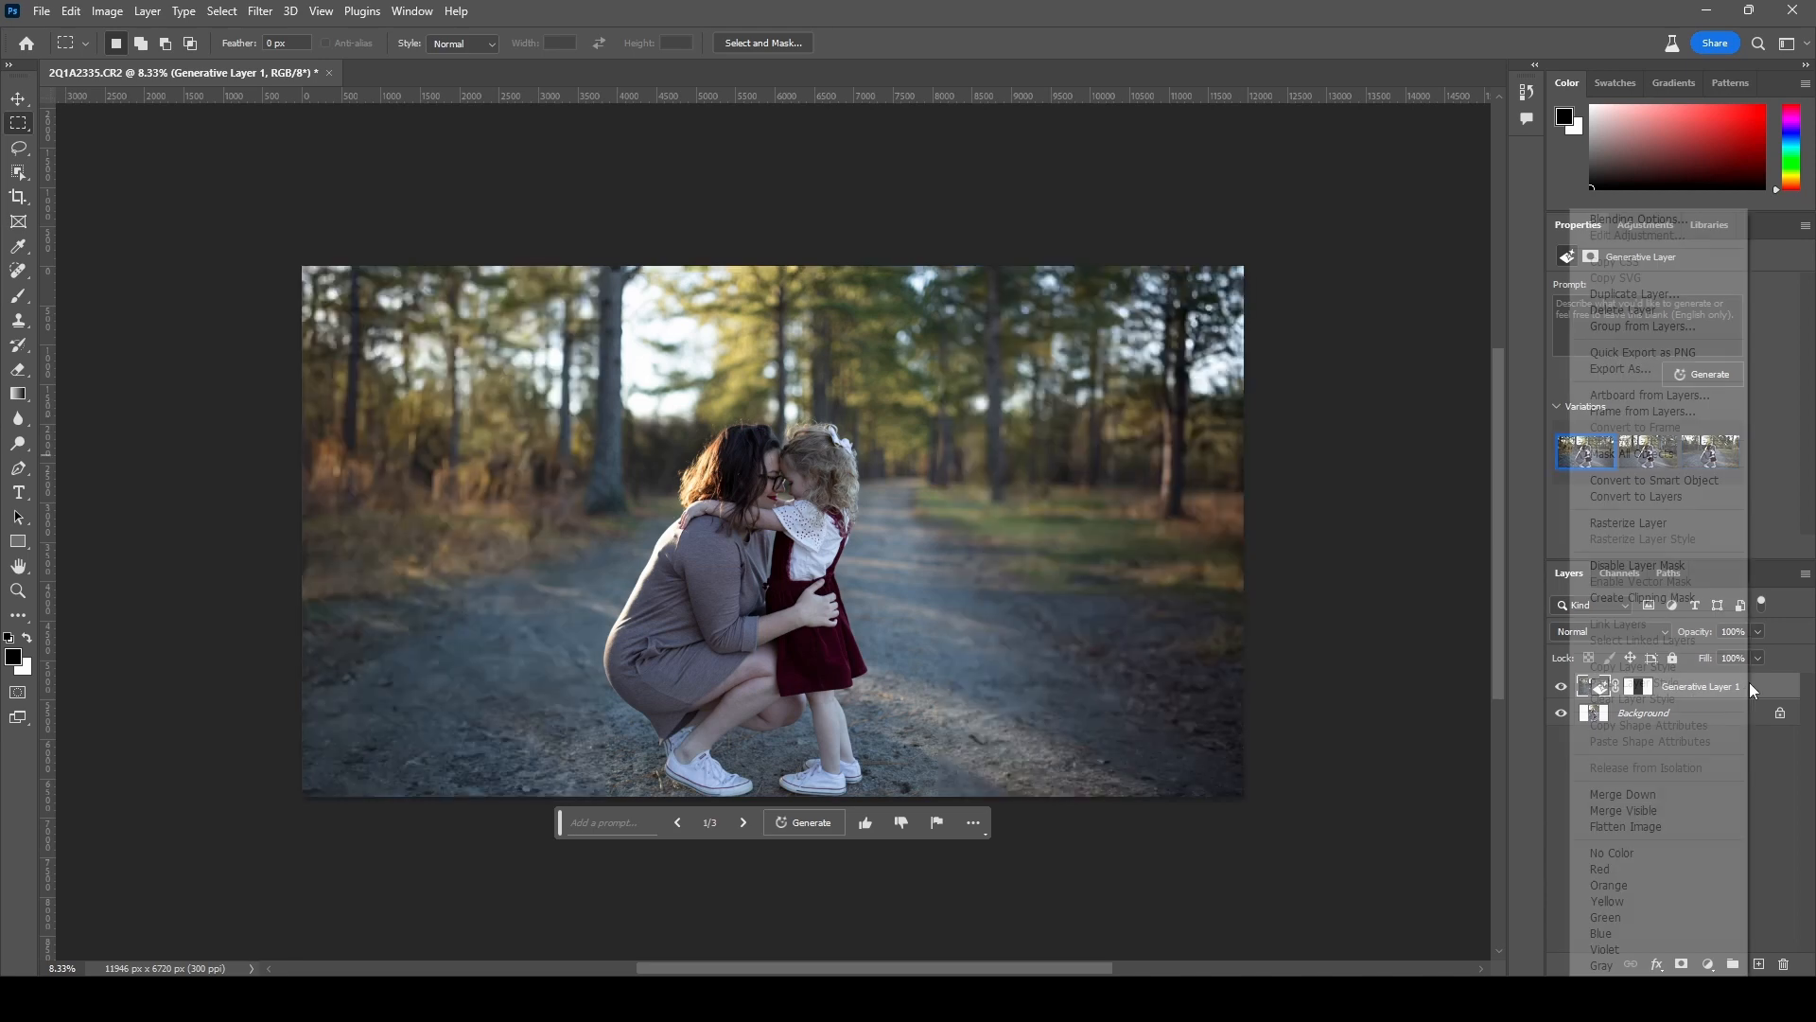
{"action": "left_click", "coordinate": [1649, 797]}
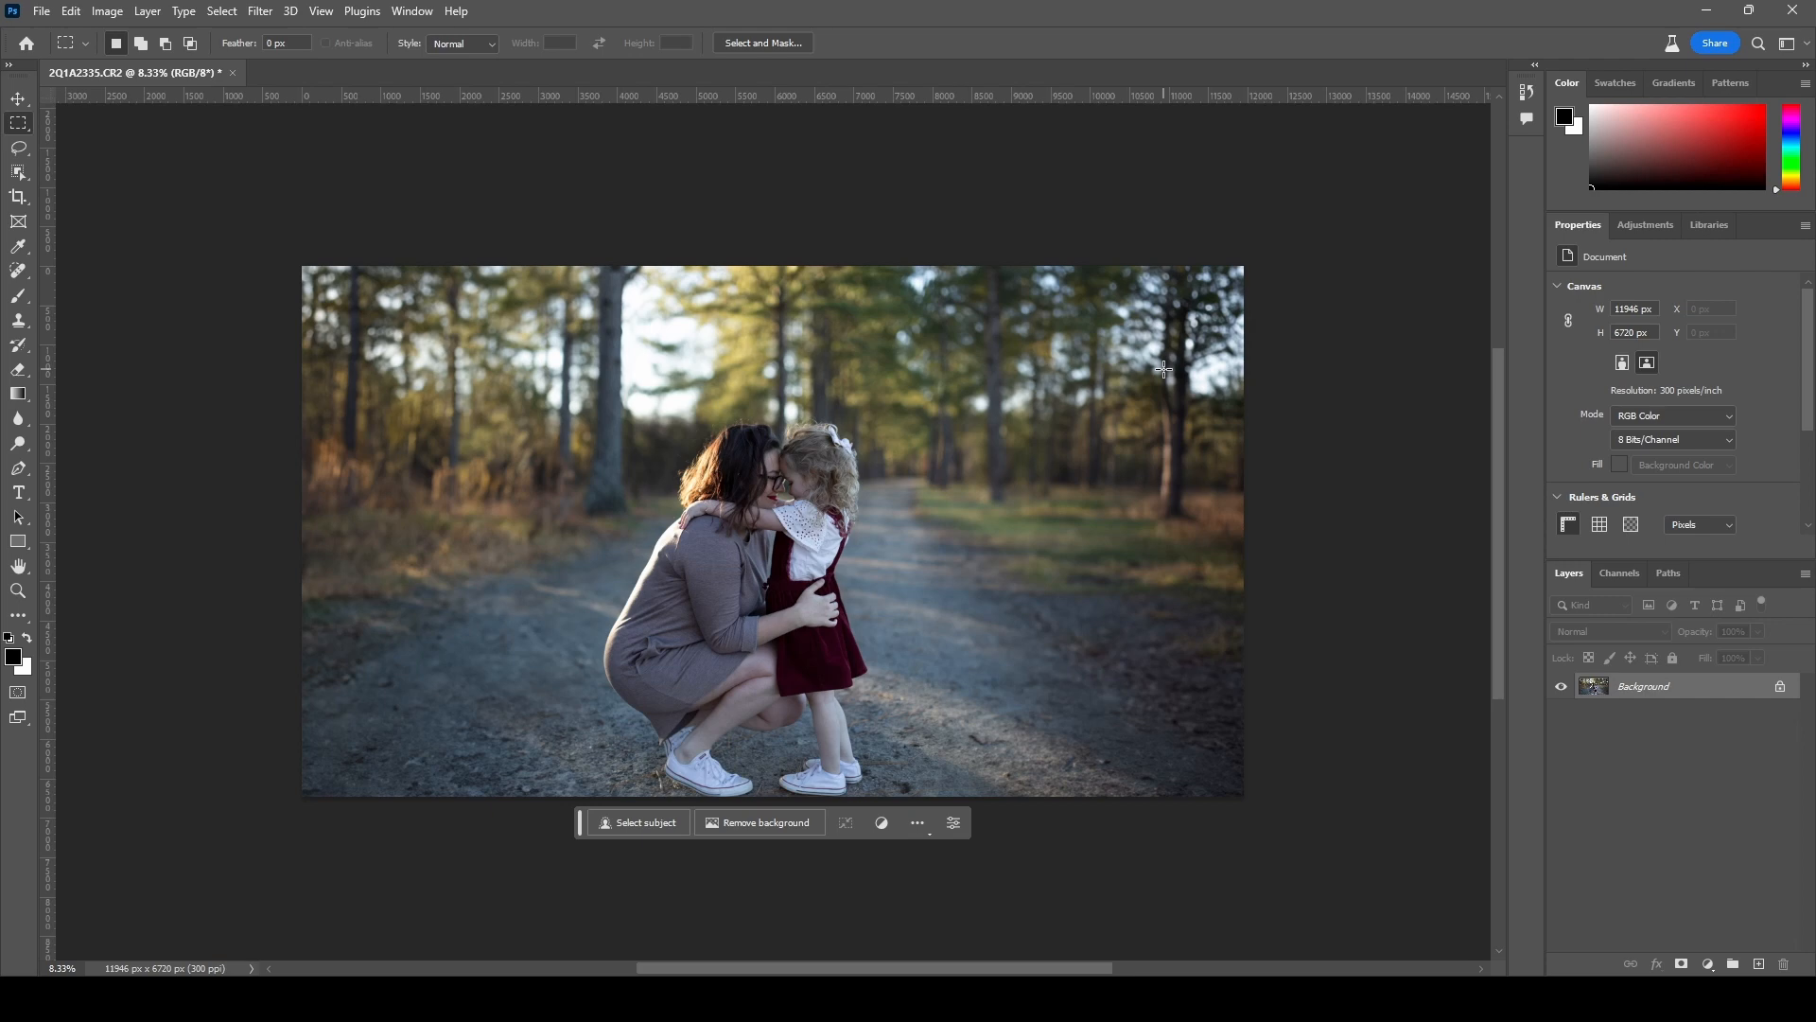
Enlarge the 16:9 canvas with the Crop tool to about 12542 × 7055 px, adding a narrow blank border around the picture.
{"action": "scroll", "coordinate": [779, 804], "scroll_direction": "up", "scroll_amount": 2}
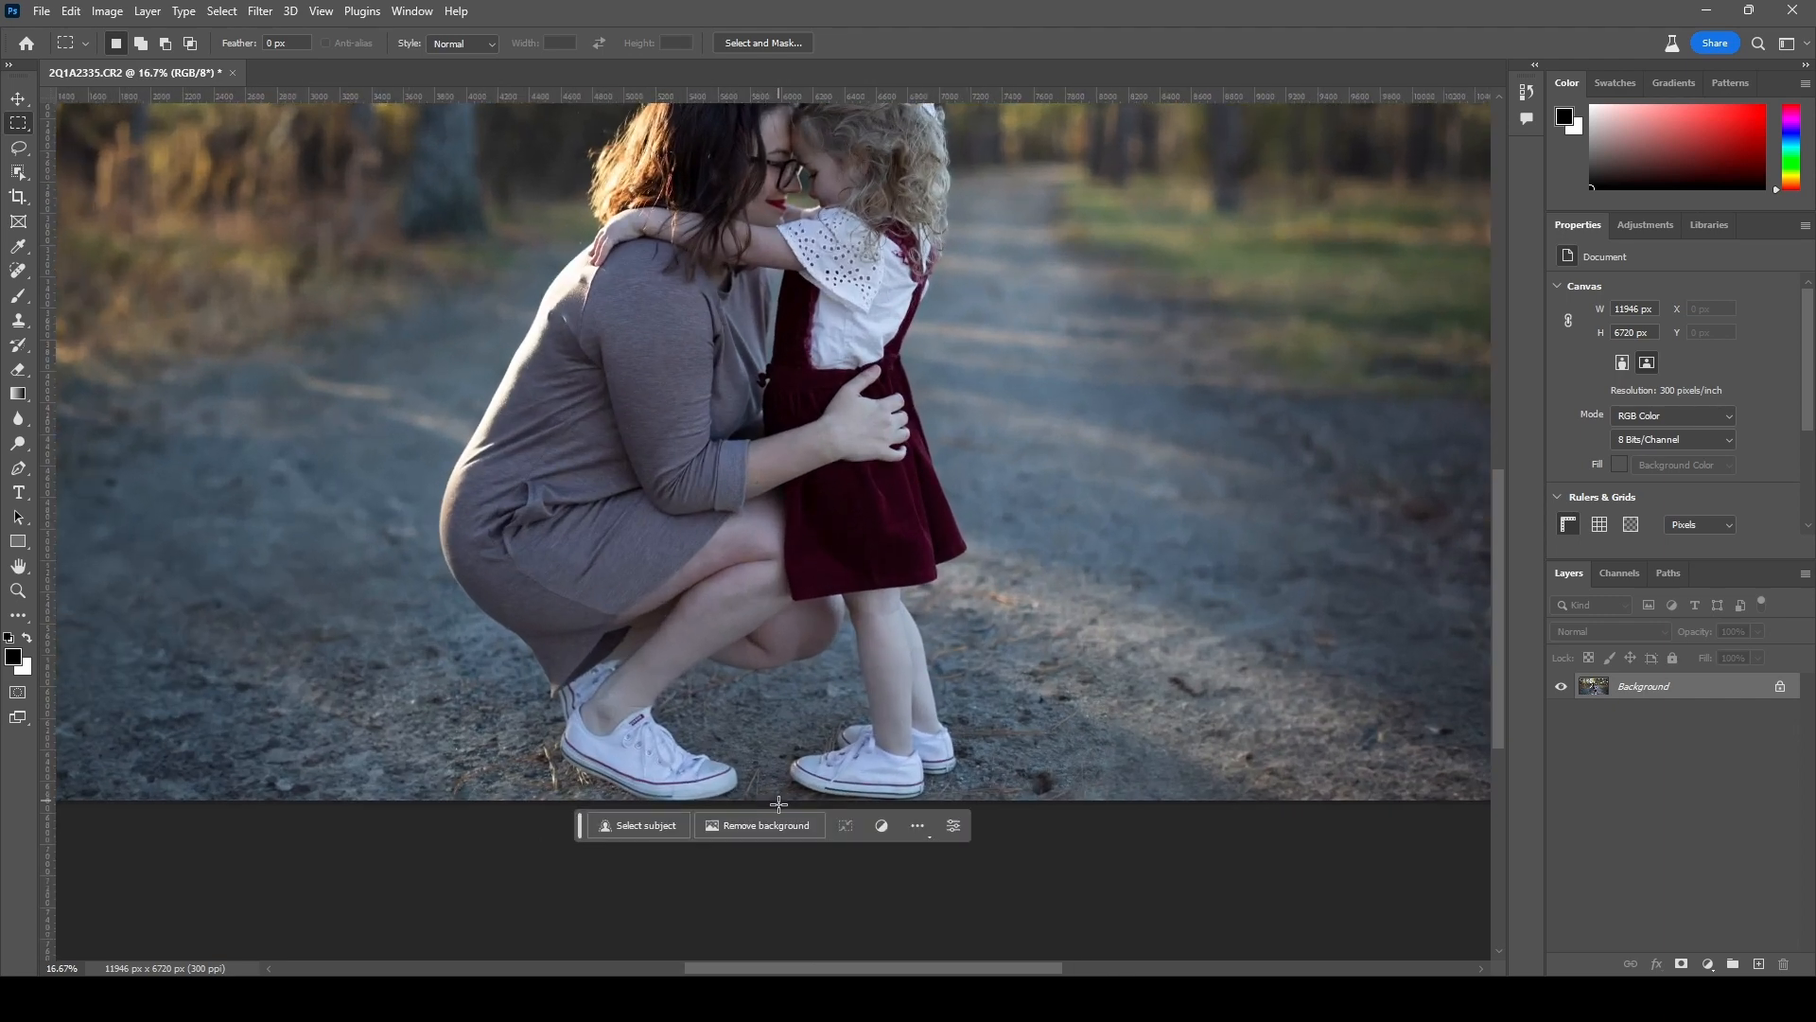
{"action": "scroll", "coordinate": [773, 724], "scroll_direction": "down", "scroll_amount": 3}
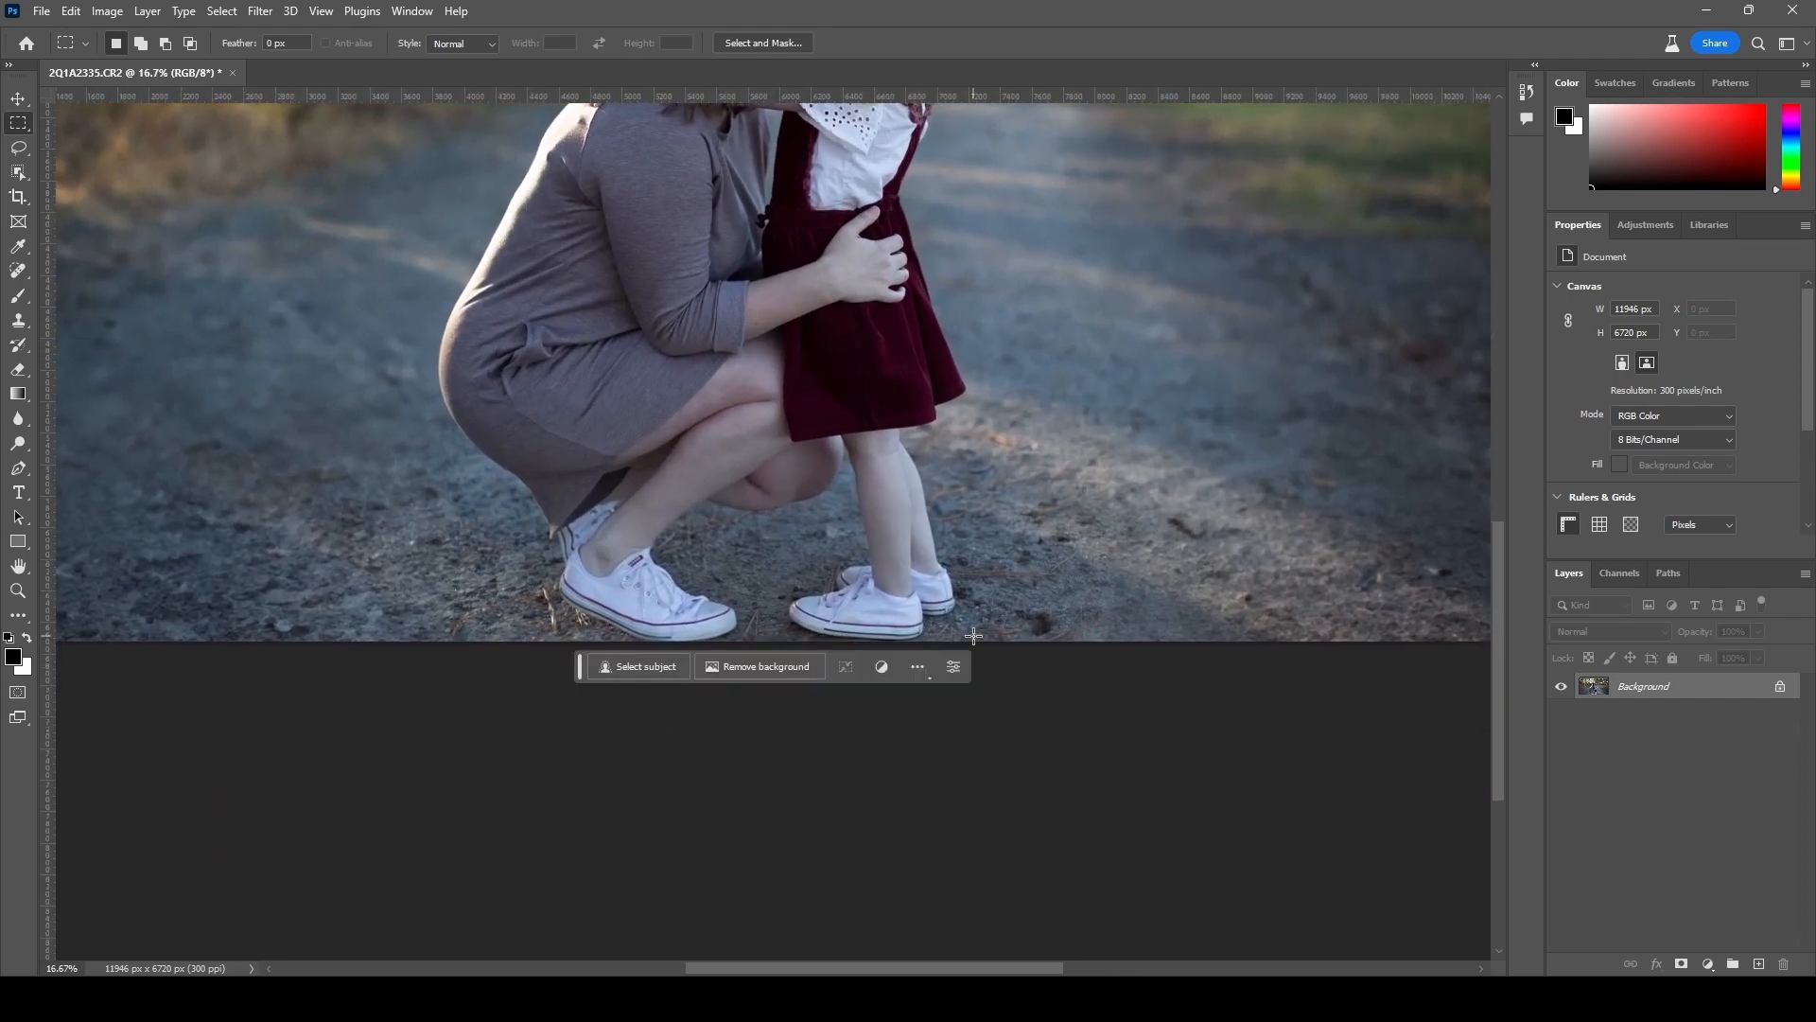
{"action": "scroll", "coordinate": [973, 636], "scroll_direction": "down", "scroll_amount": 3}
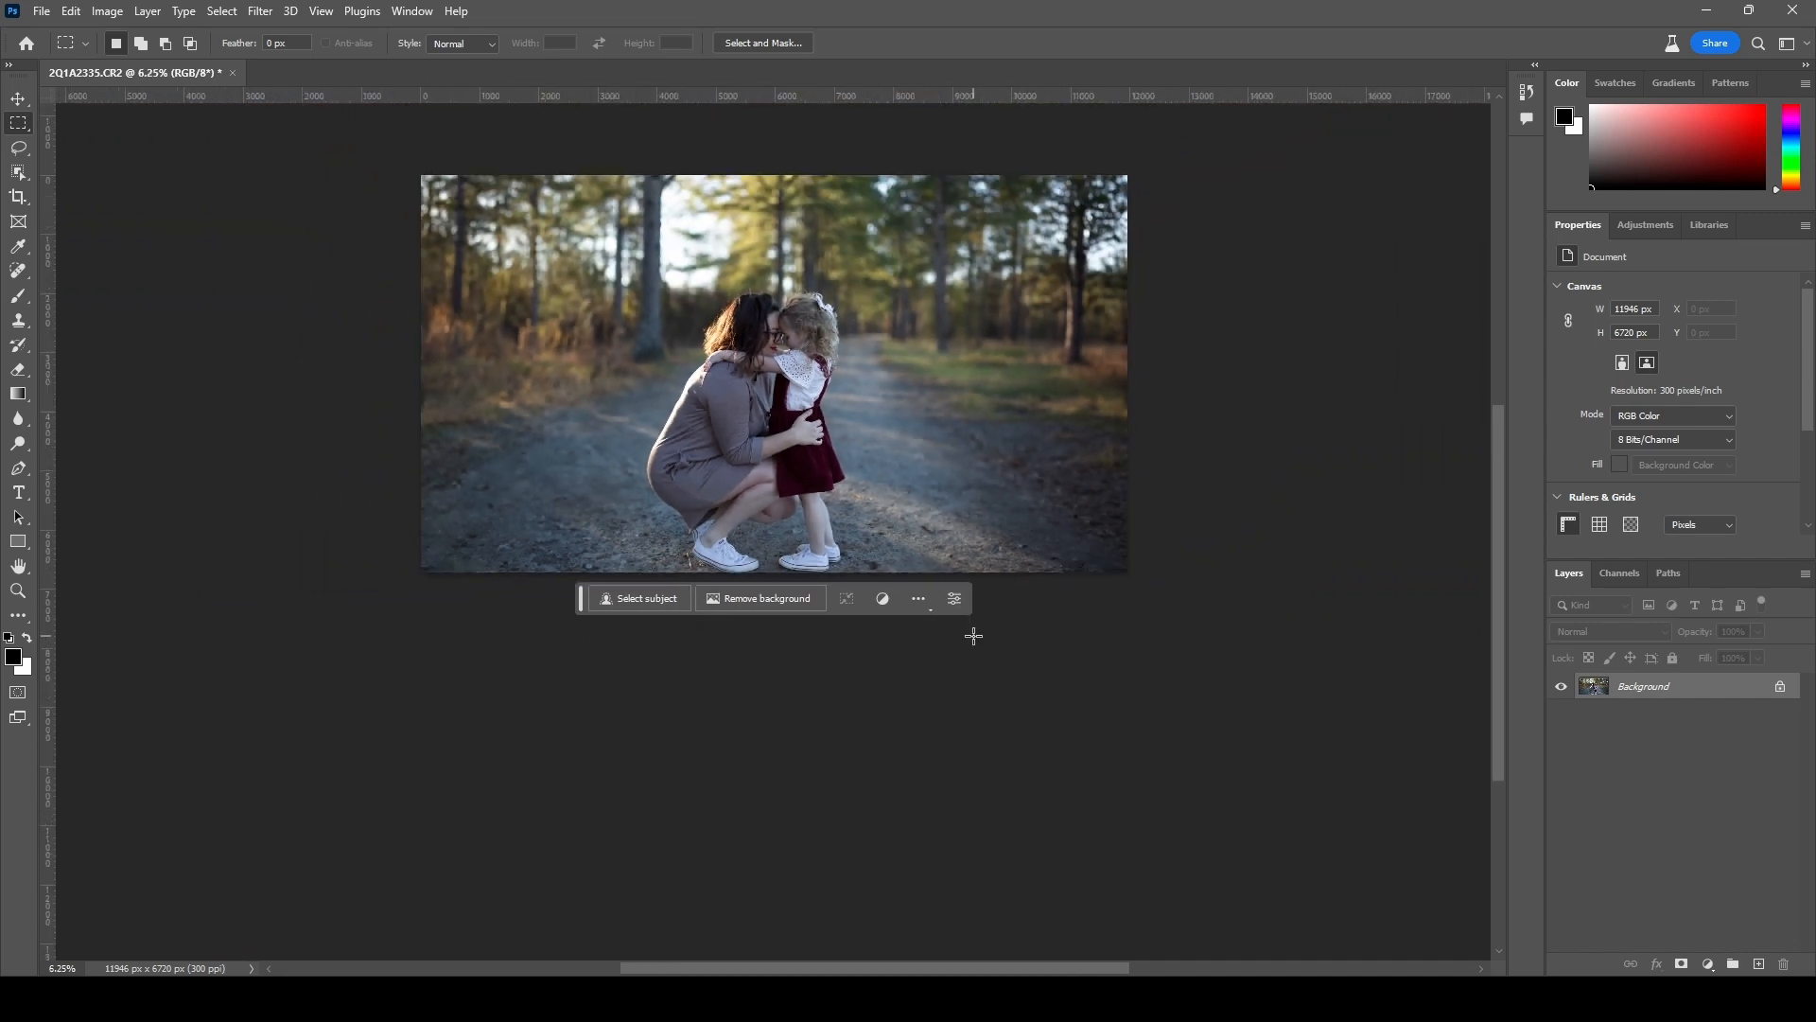
{"action": "key", "text": "ctrl+0"}
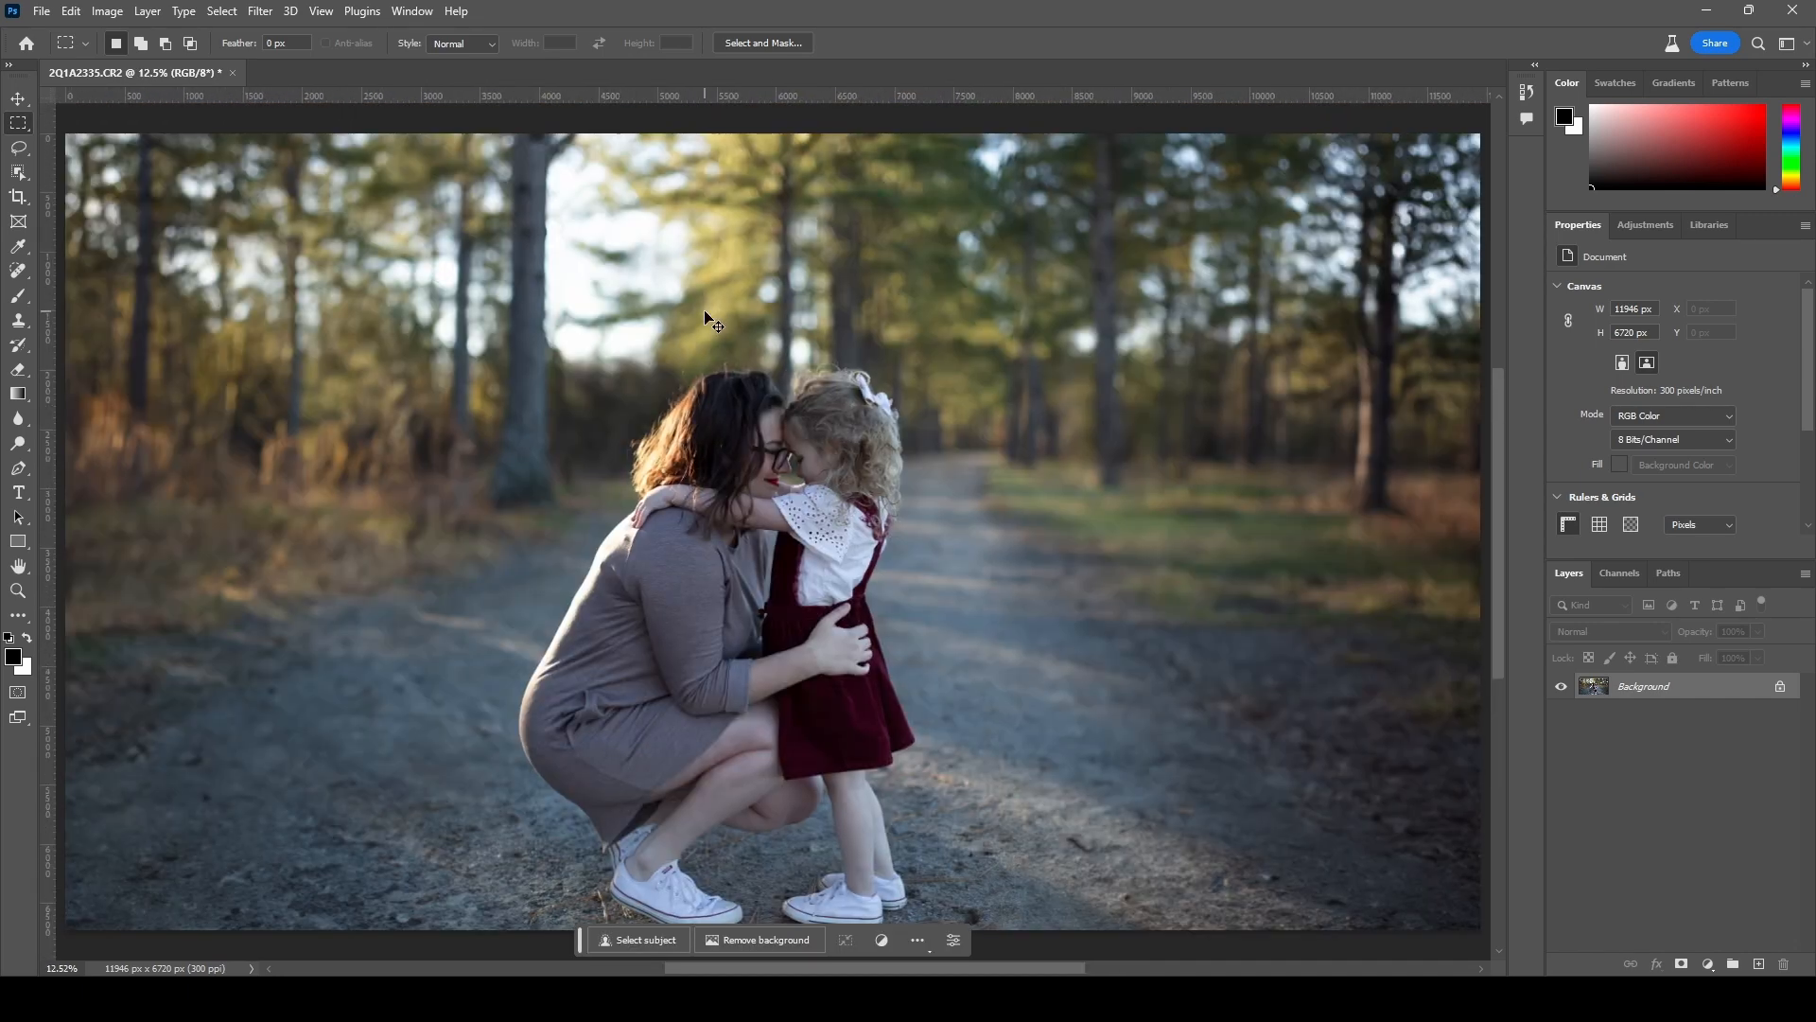
{"action": "scroll", "coordinate": [704, 315], "scroll_direction": "down", "scroll_amount": 1}
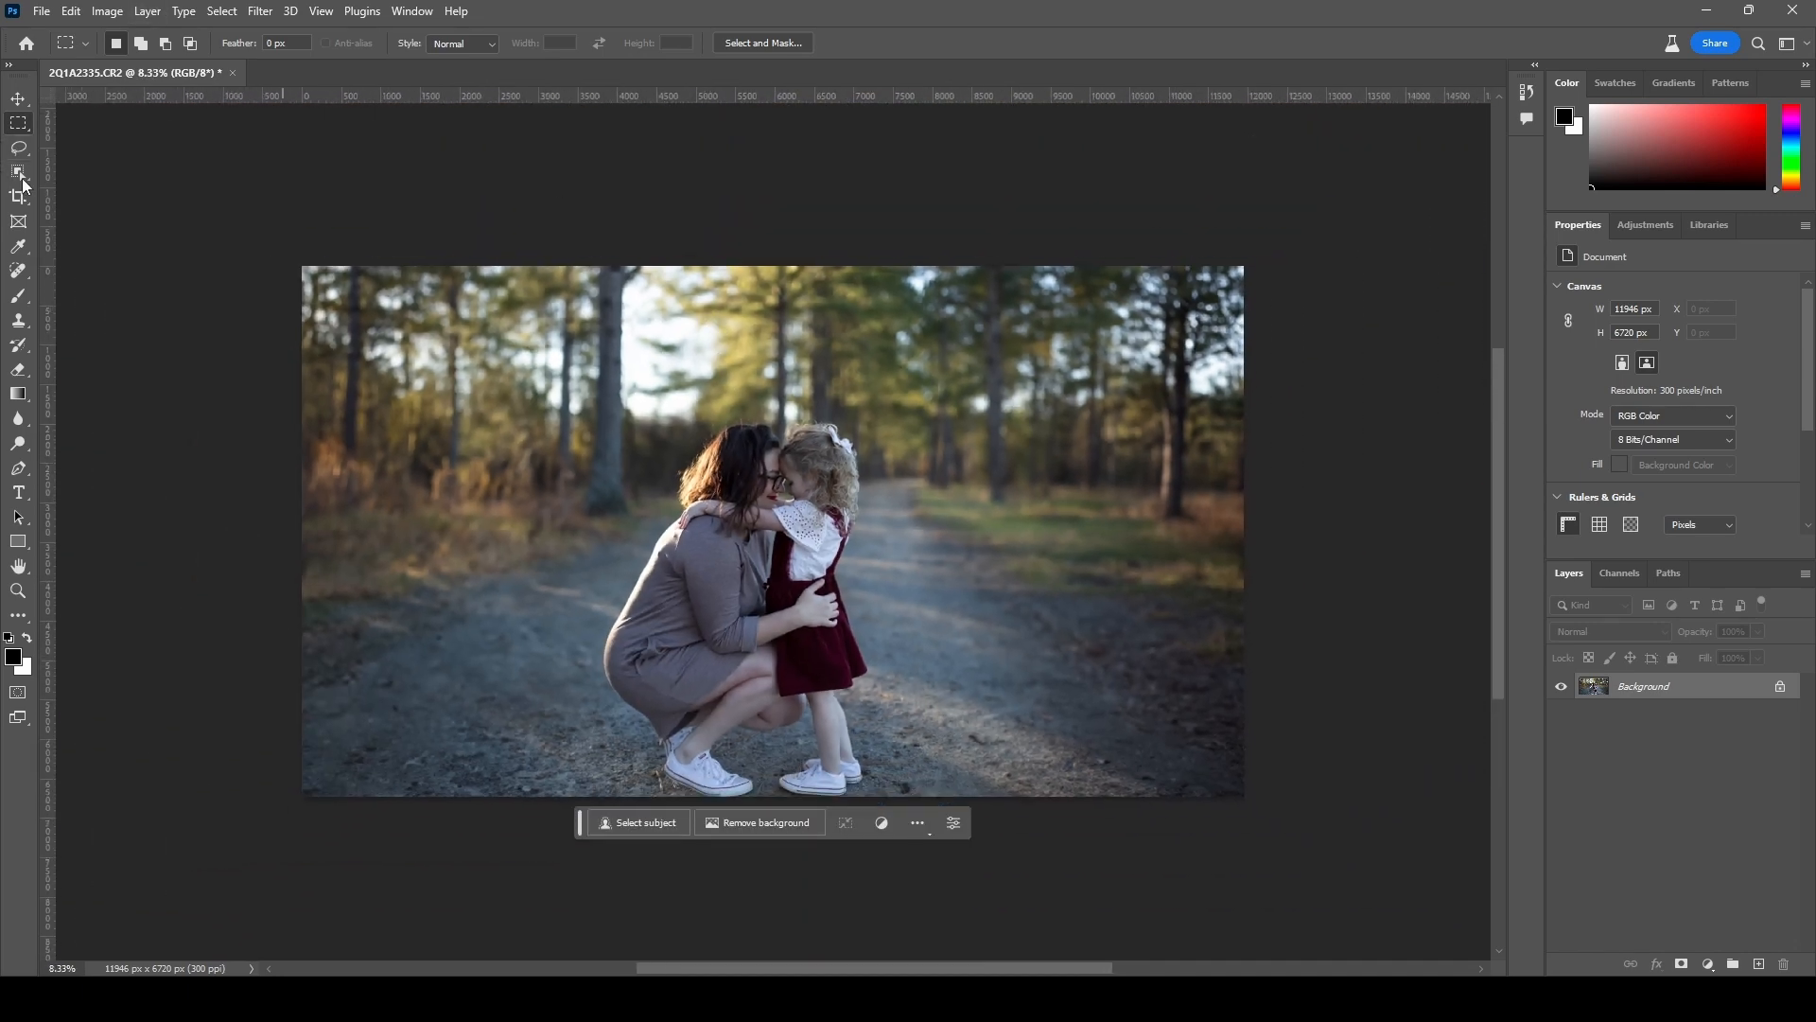
{"action": "left_click", "coordinate": [24, 201]}
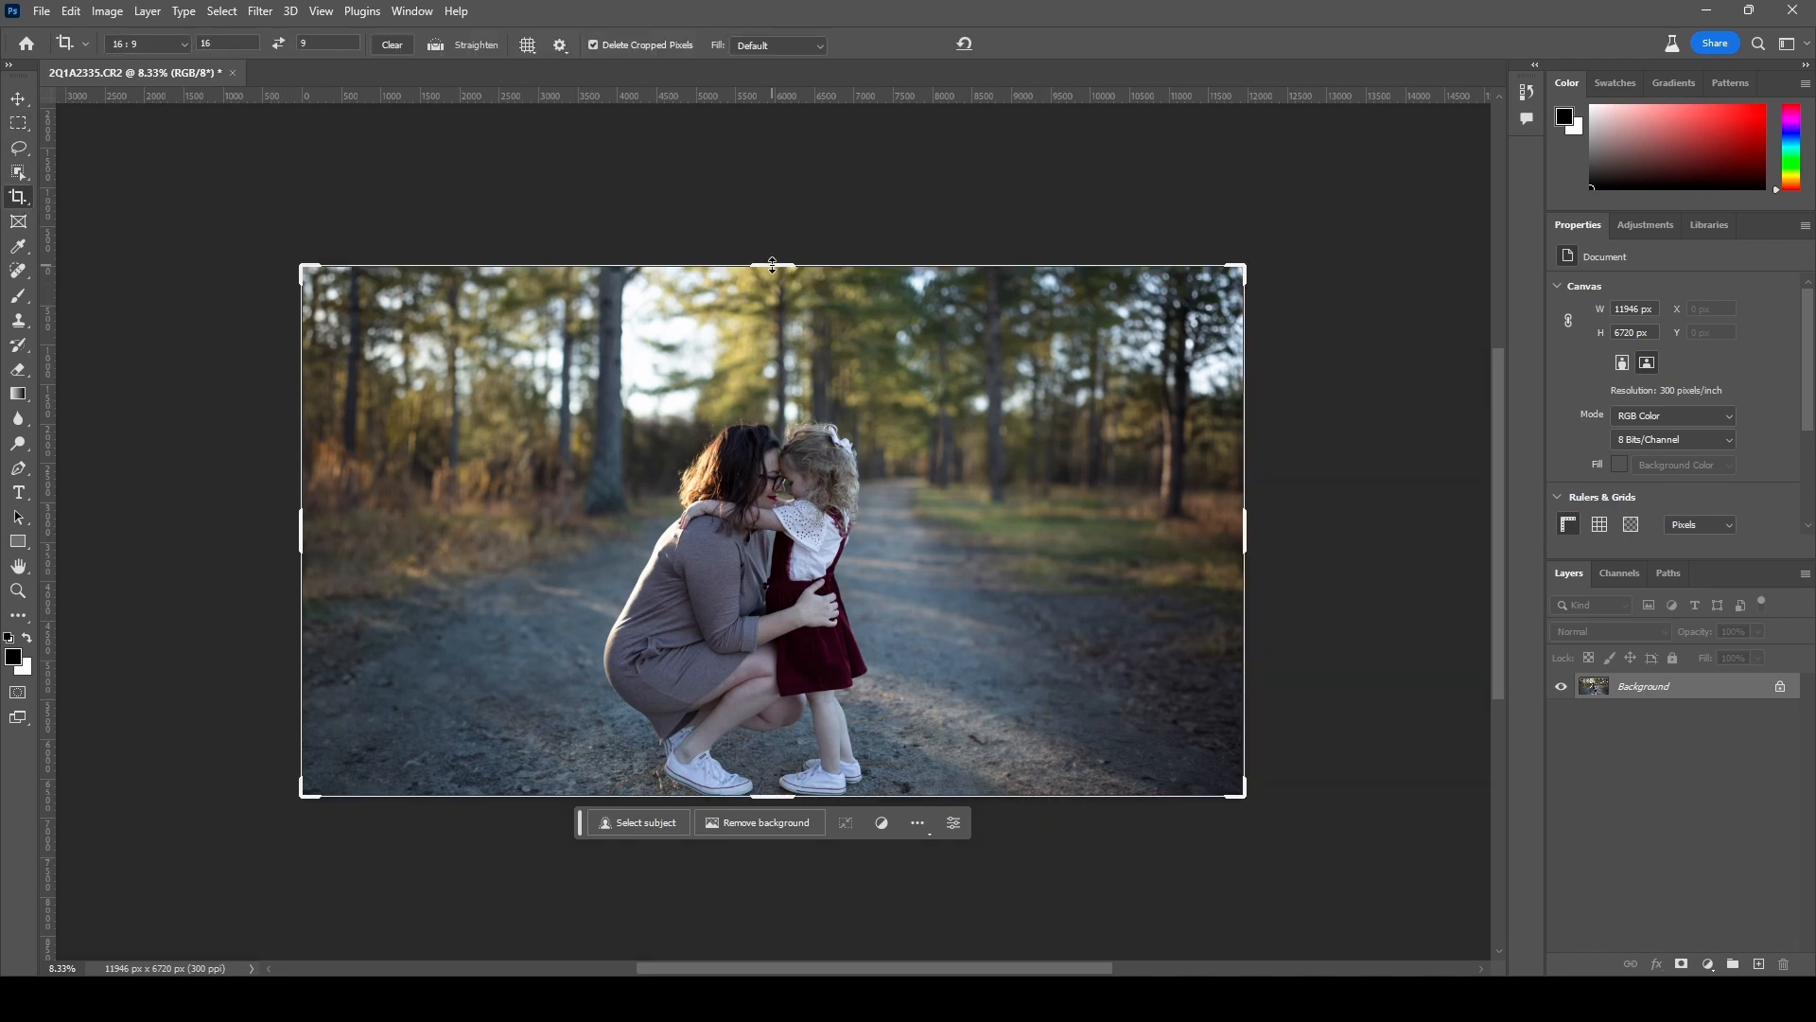
{"action": "left_click_drag", "start_coordinate": [774, 265], "coordinate": [786, 291]}
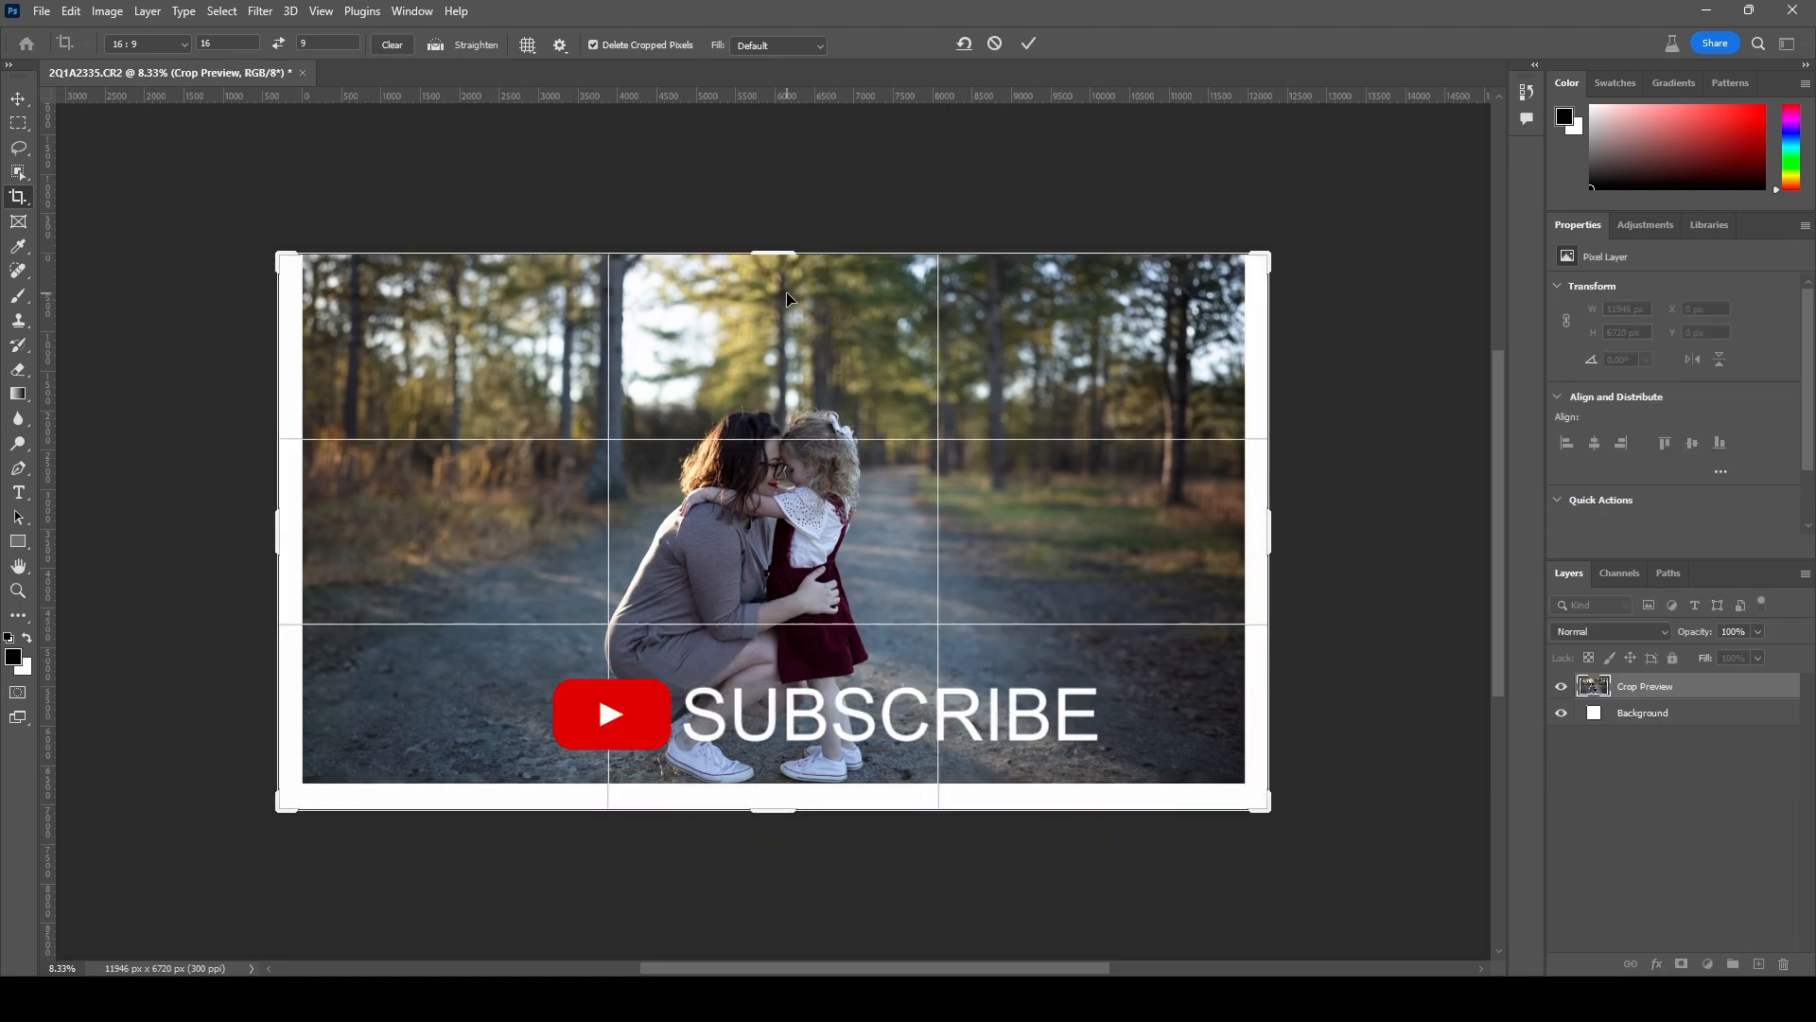
{"action": "key", "text": "Return"}
Select the picture area slightly inside its edges with a rectangular marquee and invert the selection to cover the white border.
{"action": "left_click", "coordinate": [21, 123]}
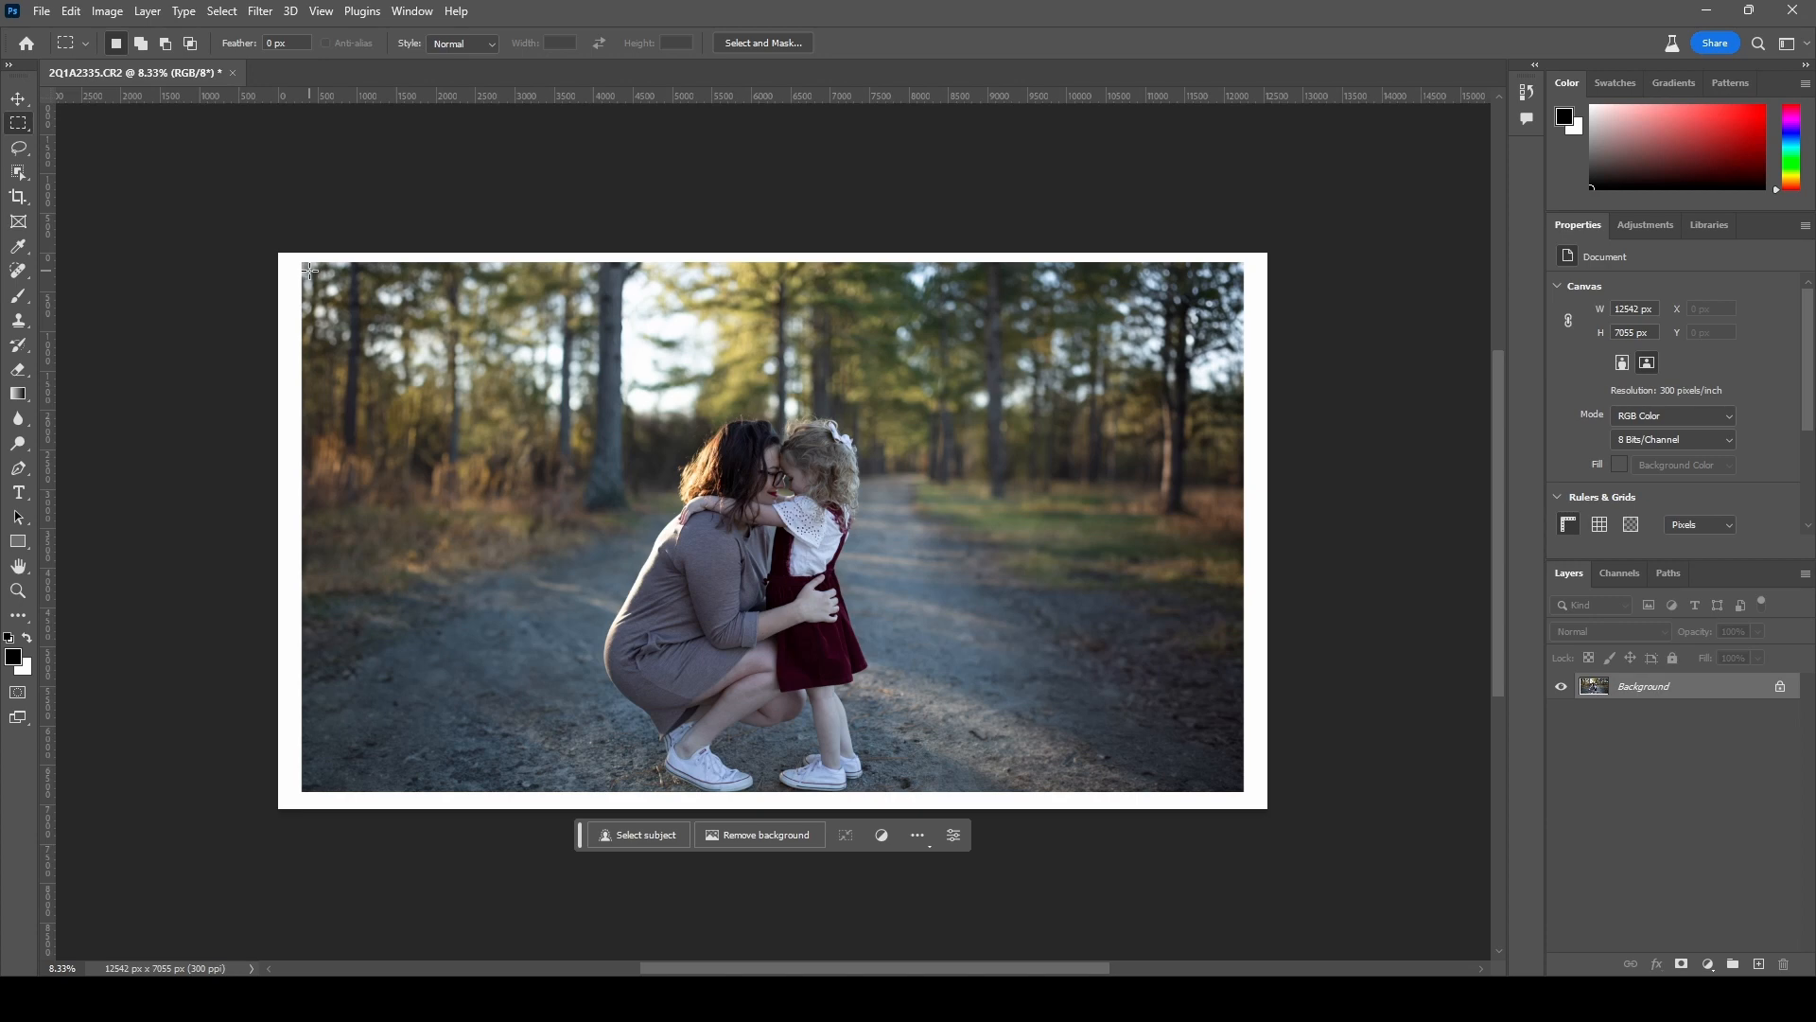
{"action": "left_click_drag", "start_coordinate": [311, 272], "coordinate": [1240, 787]}
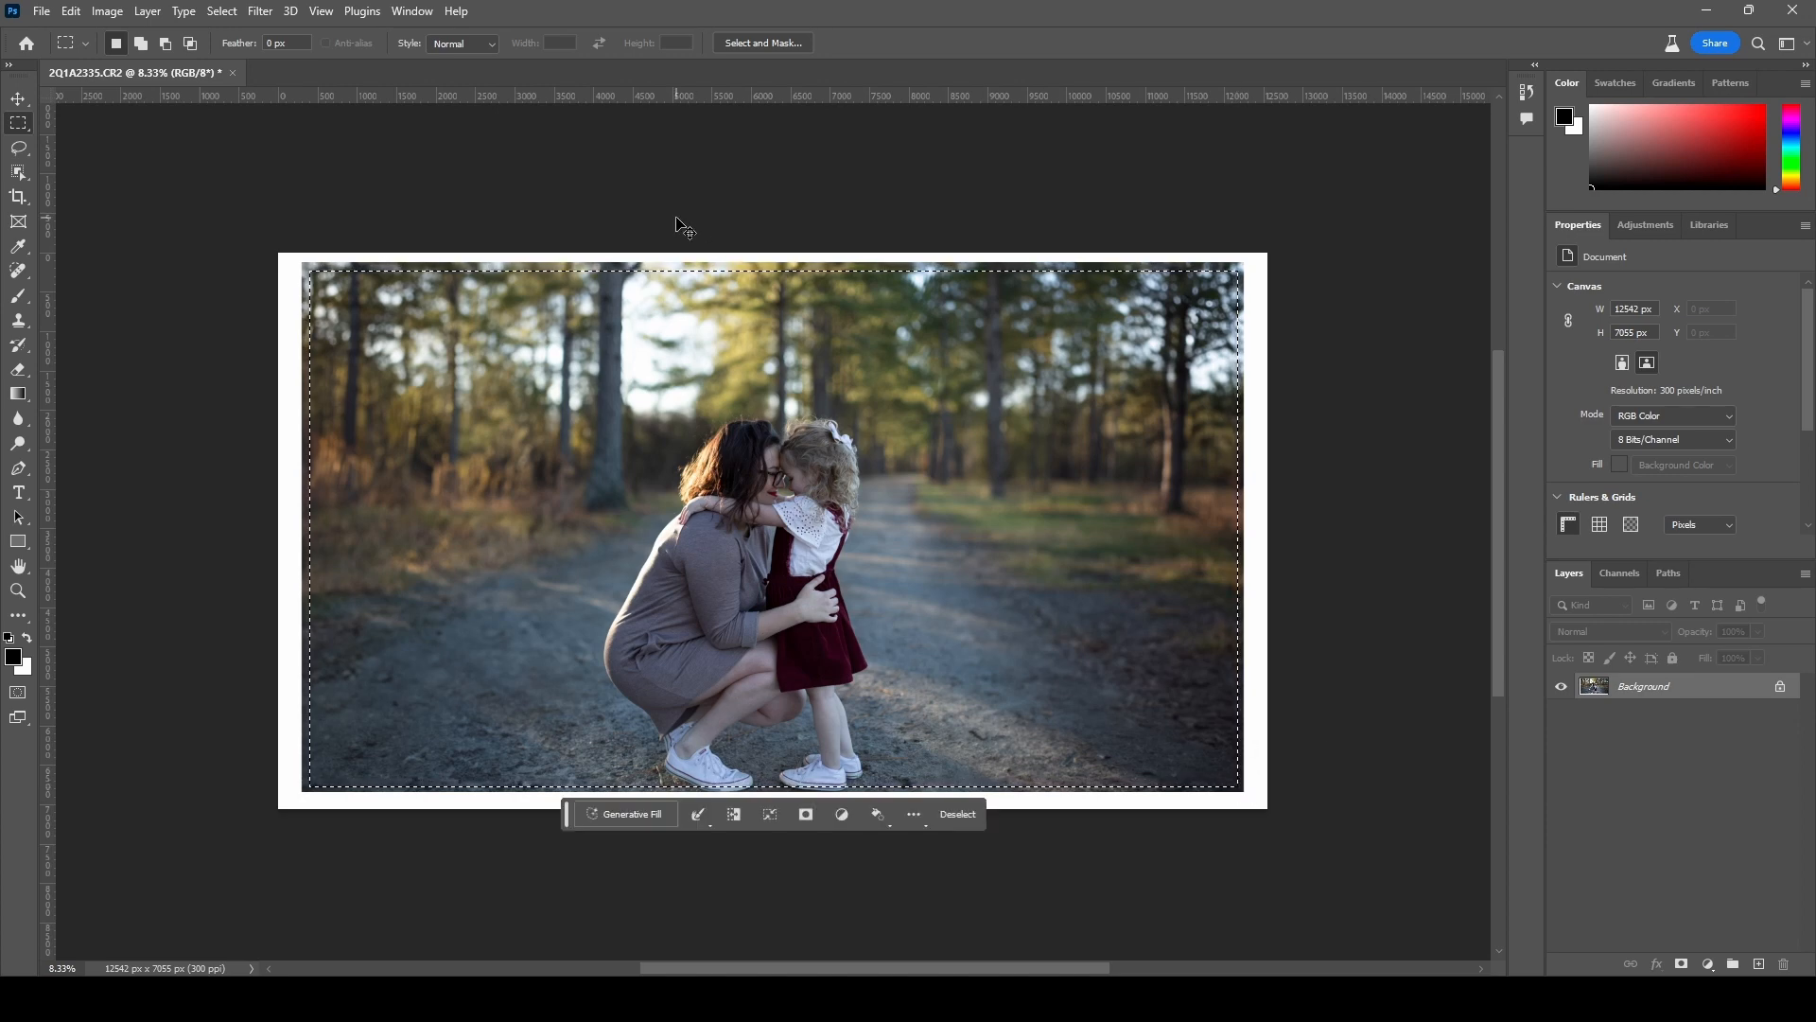
{"action": "key", "text": "ctrl+shift+i"}
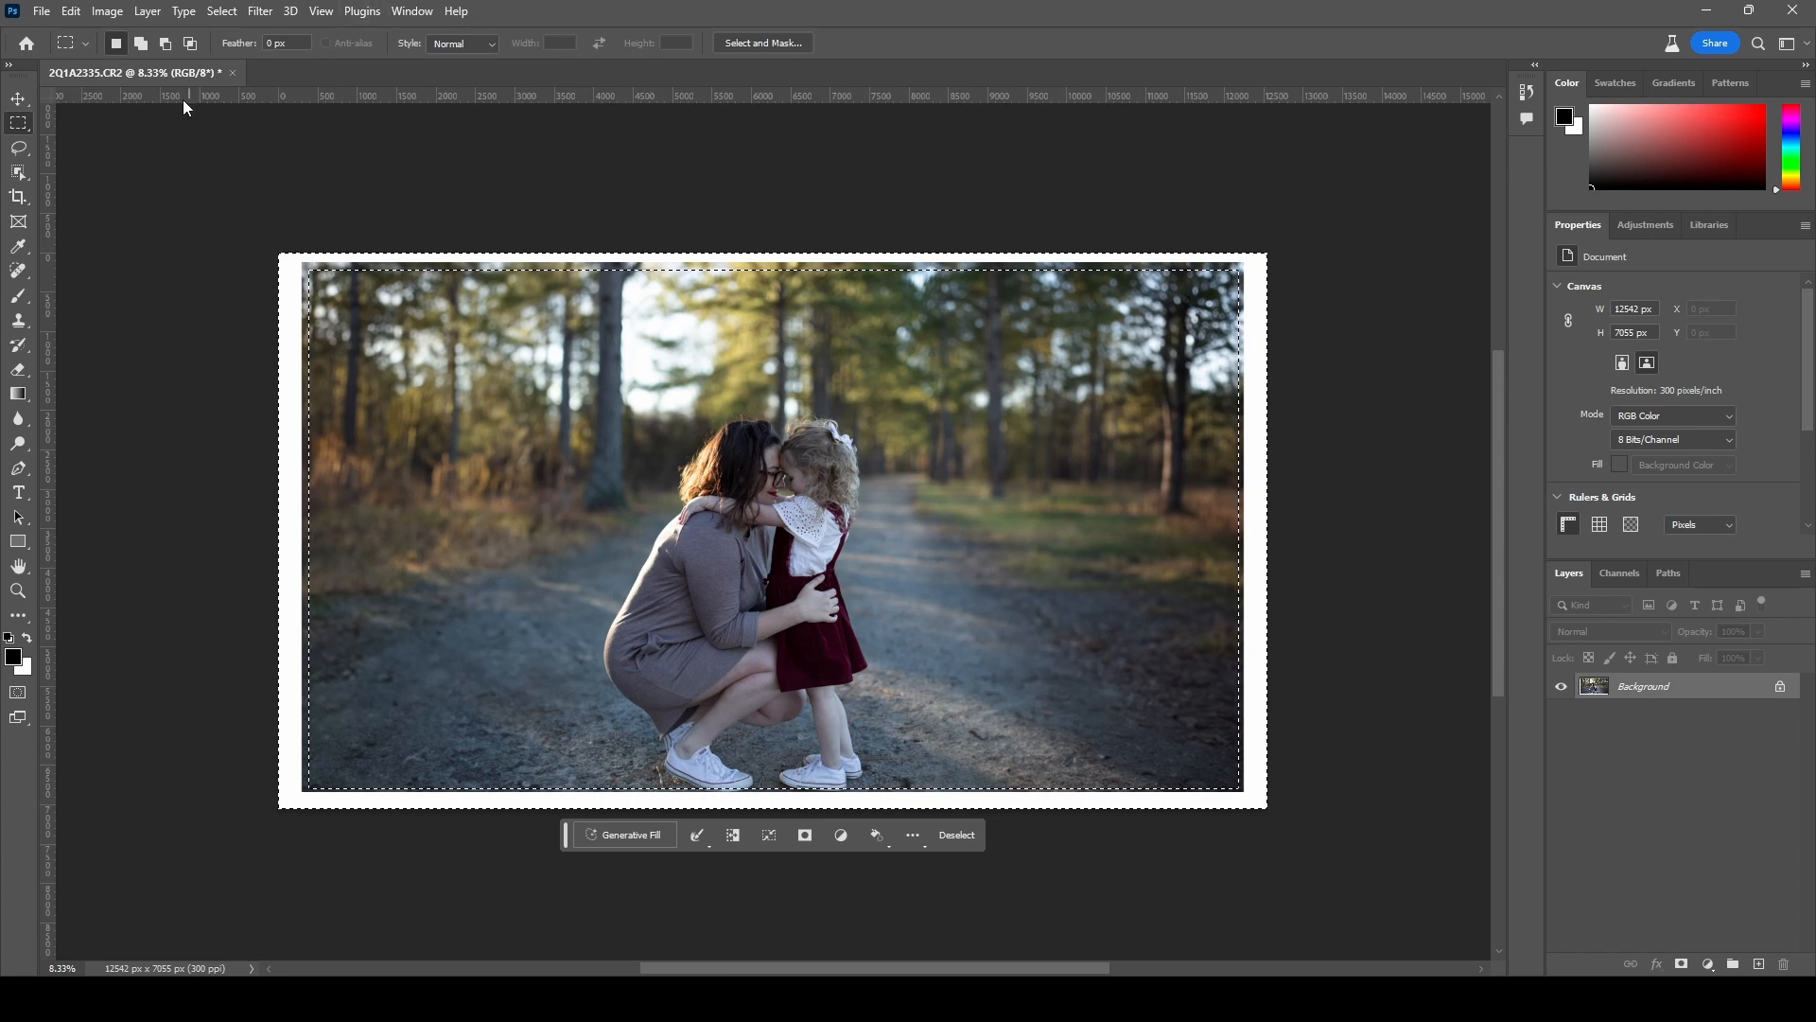
Fill the selected border using Generative Fill with an empty prompt and step through the variations to the third one.
{"action": "left_click", "coordinate": [613, 840]}
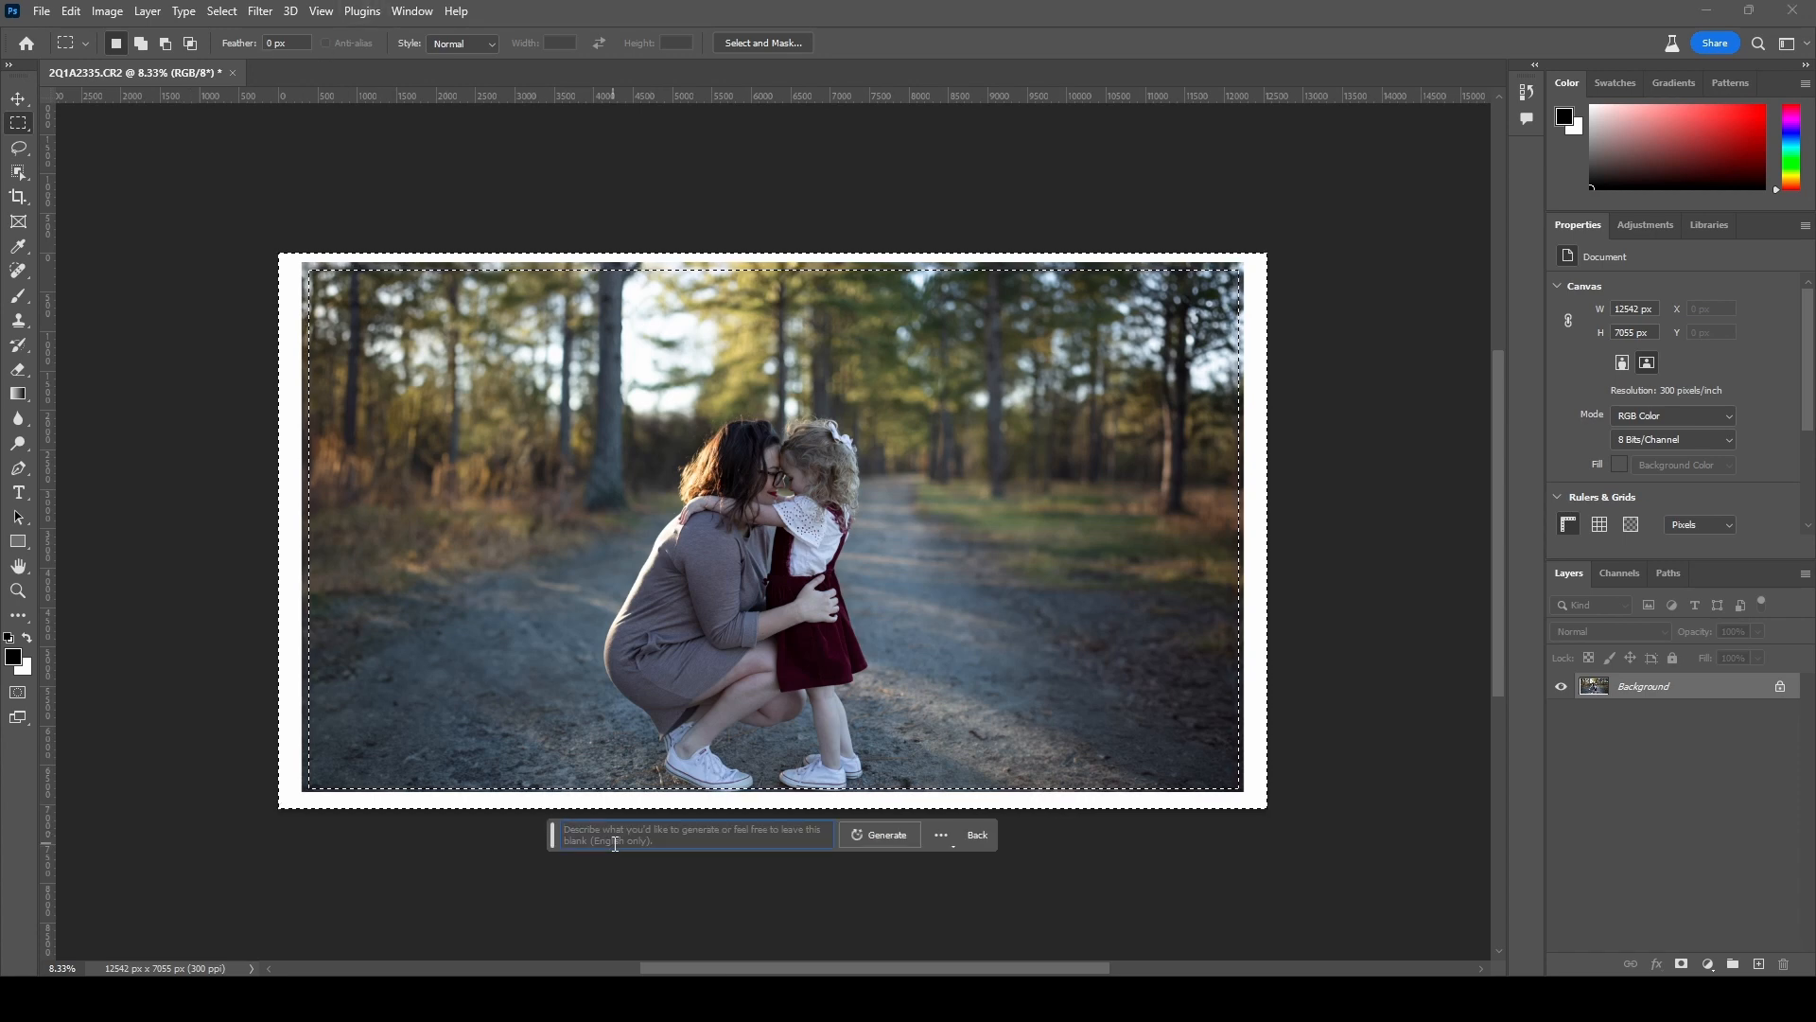
{"action": "key", "text": "Return"}
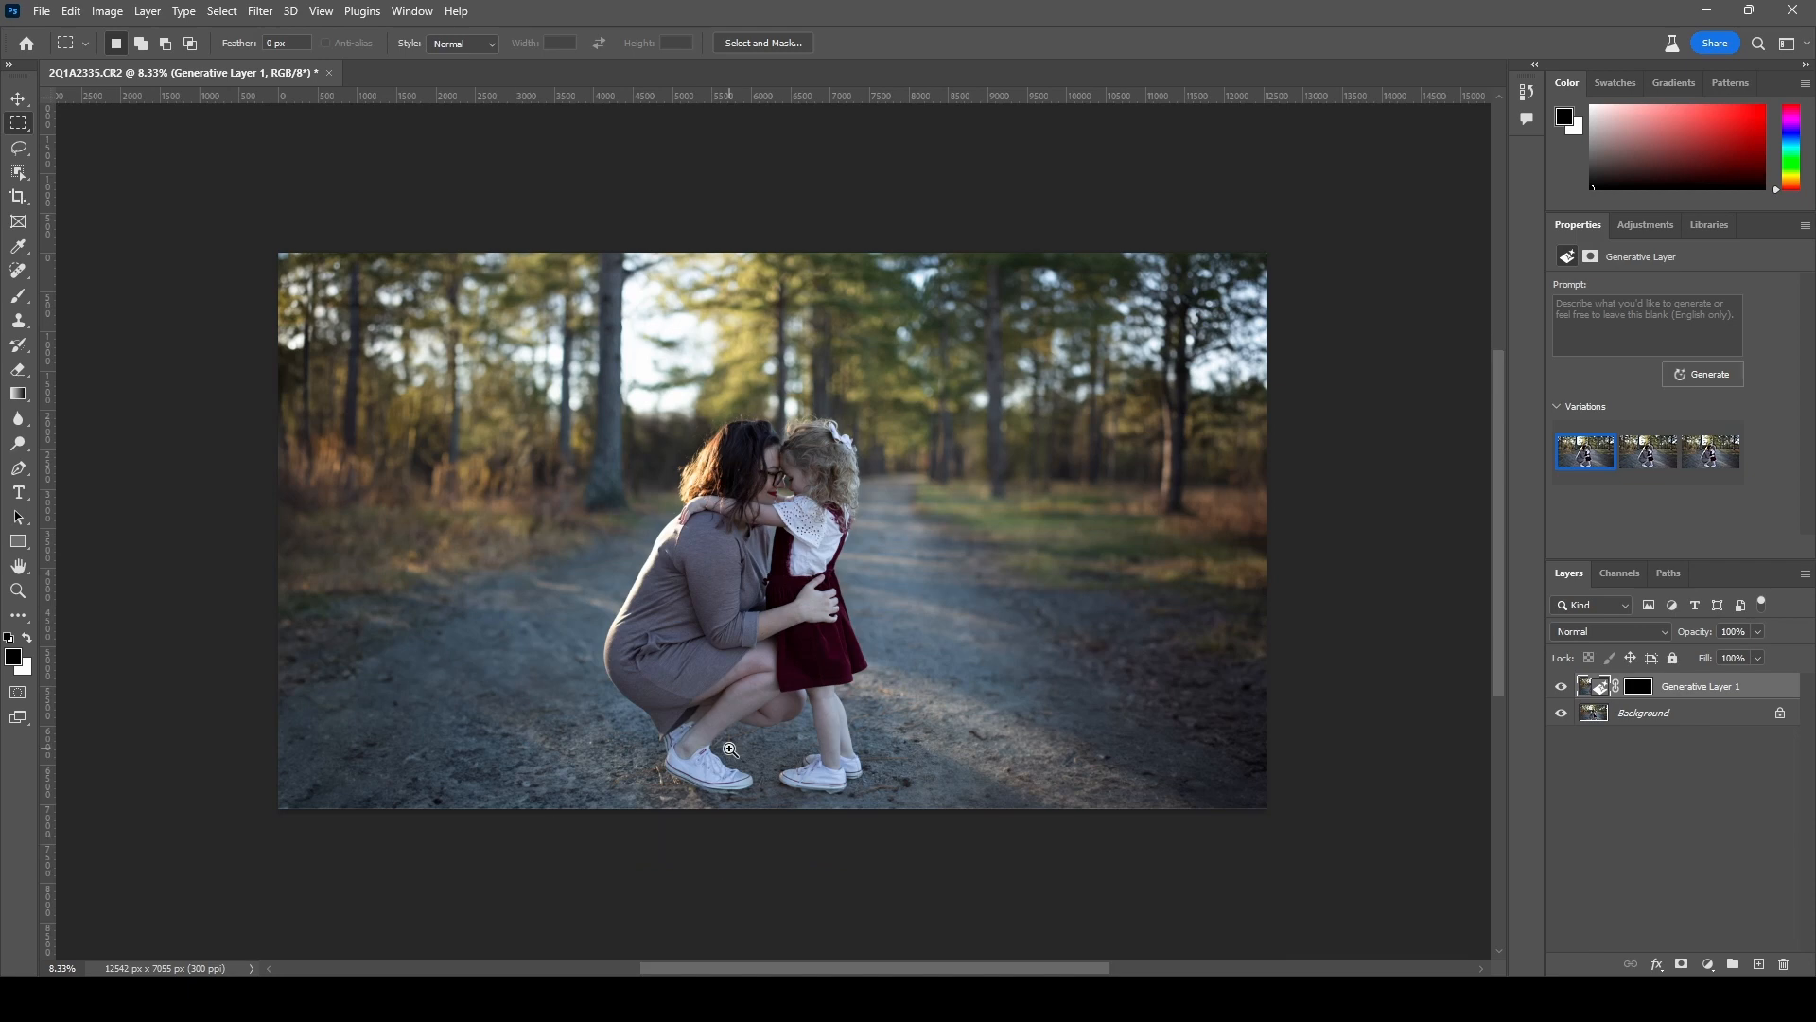
{"action": "scroll", "coordinate": [728, 751], "scroll_direction": "up", "scroll_amount": 2}
{"action": "scroll", "coordinate": [774, 683], "scroll_direction": "down", "scroll_amount": 3}
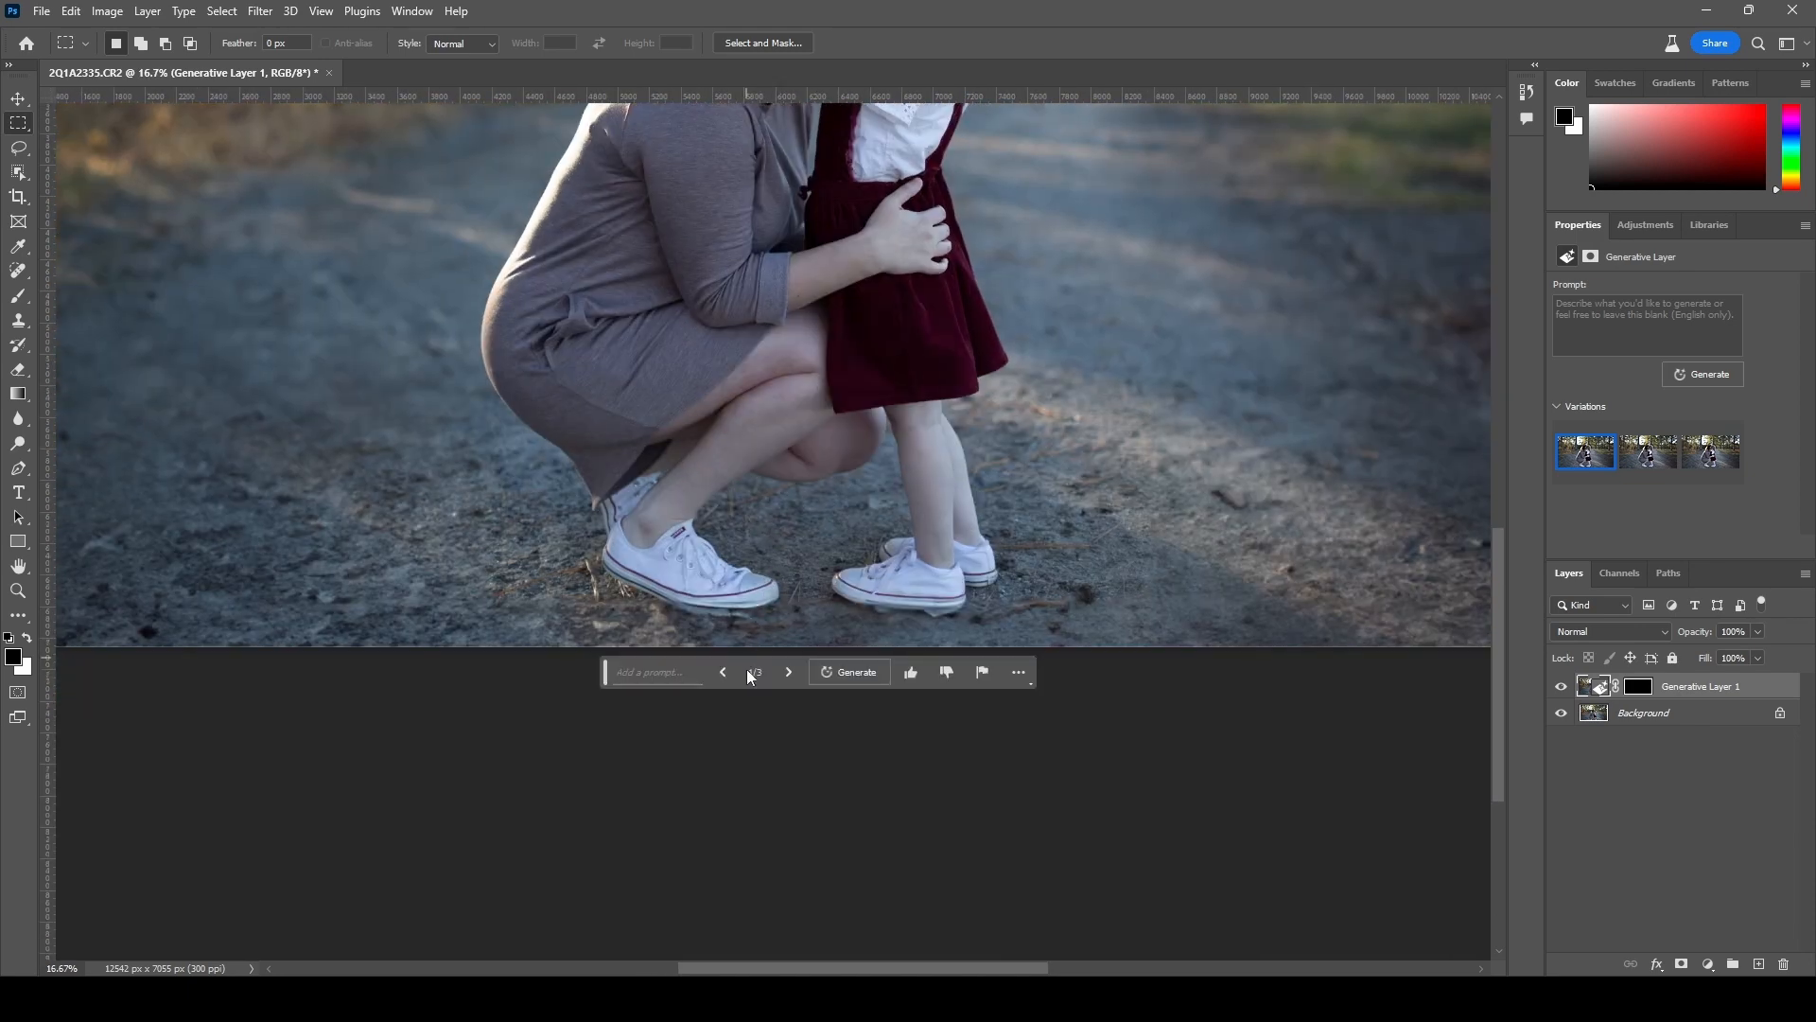
{"action": "left_click", "coordinate": [785, 673]}
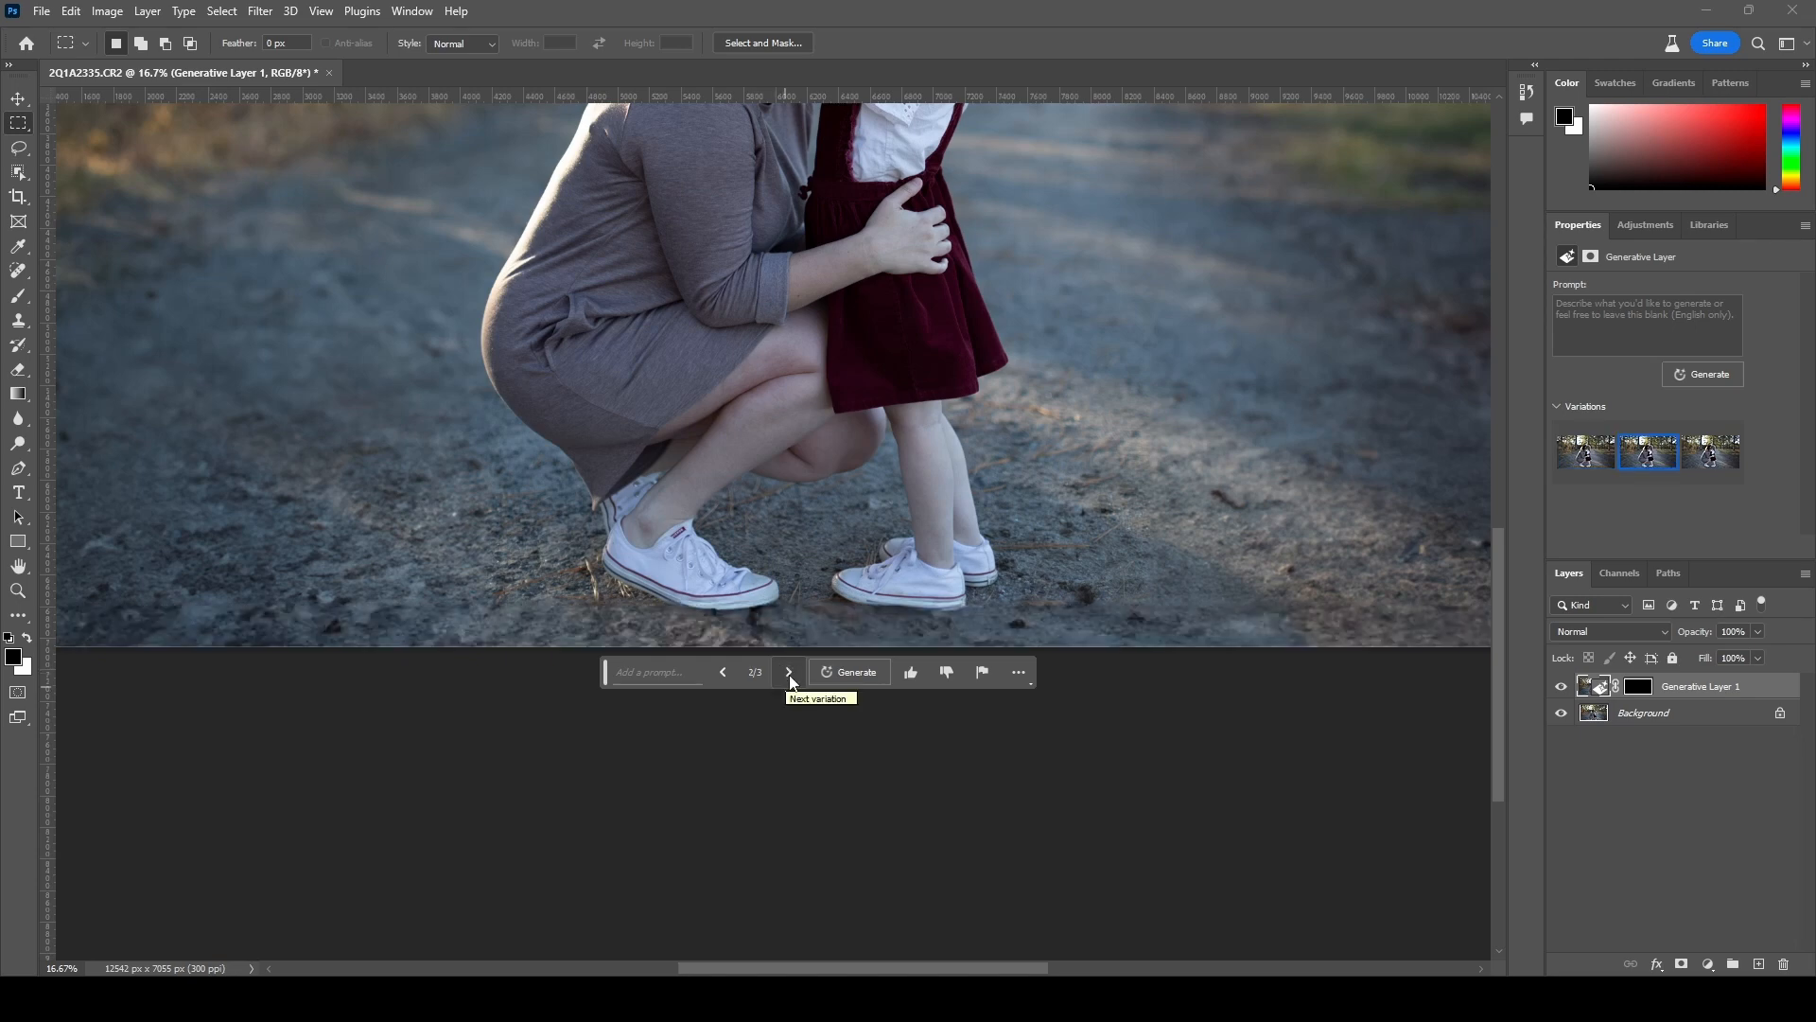
{"action": "left_click", "coordinate": [791, 674]}
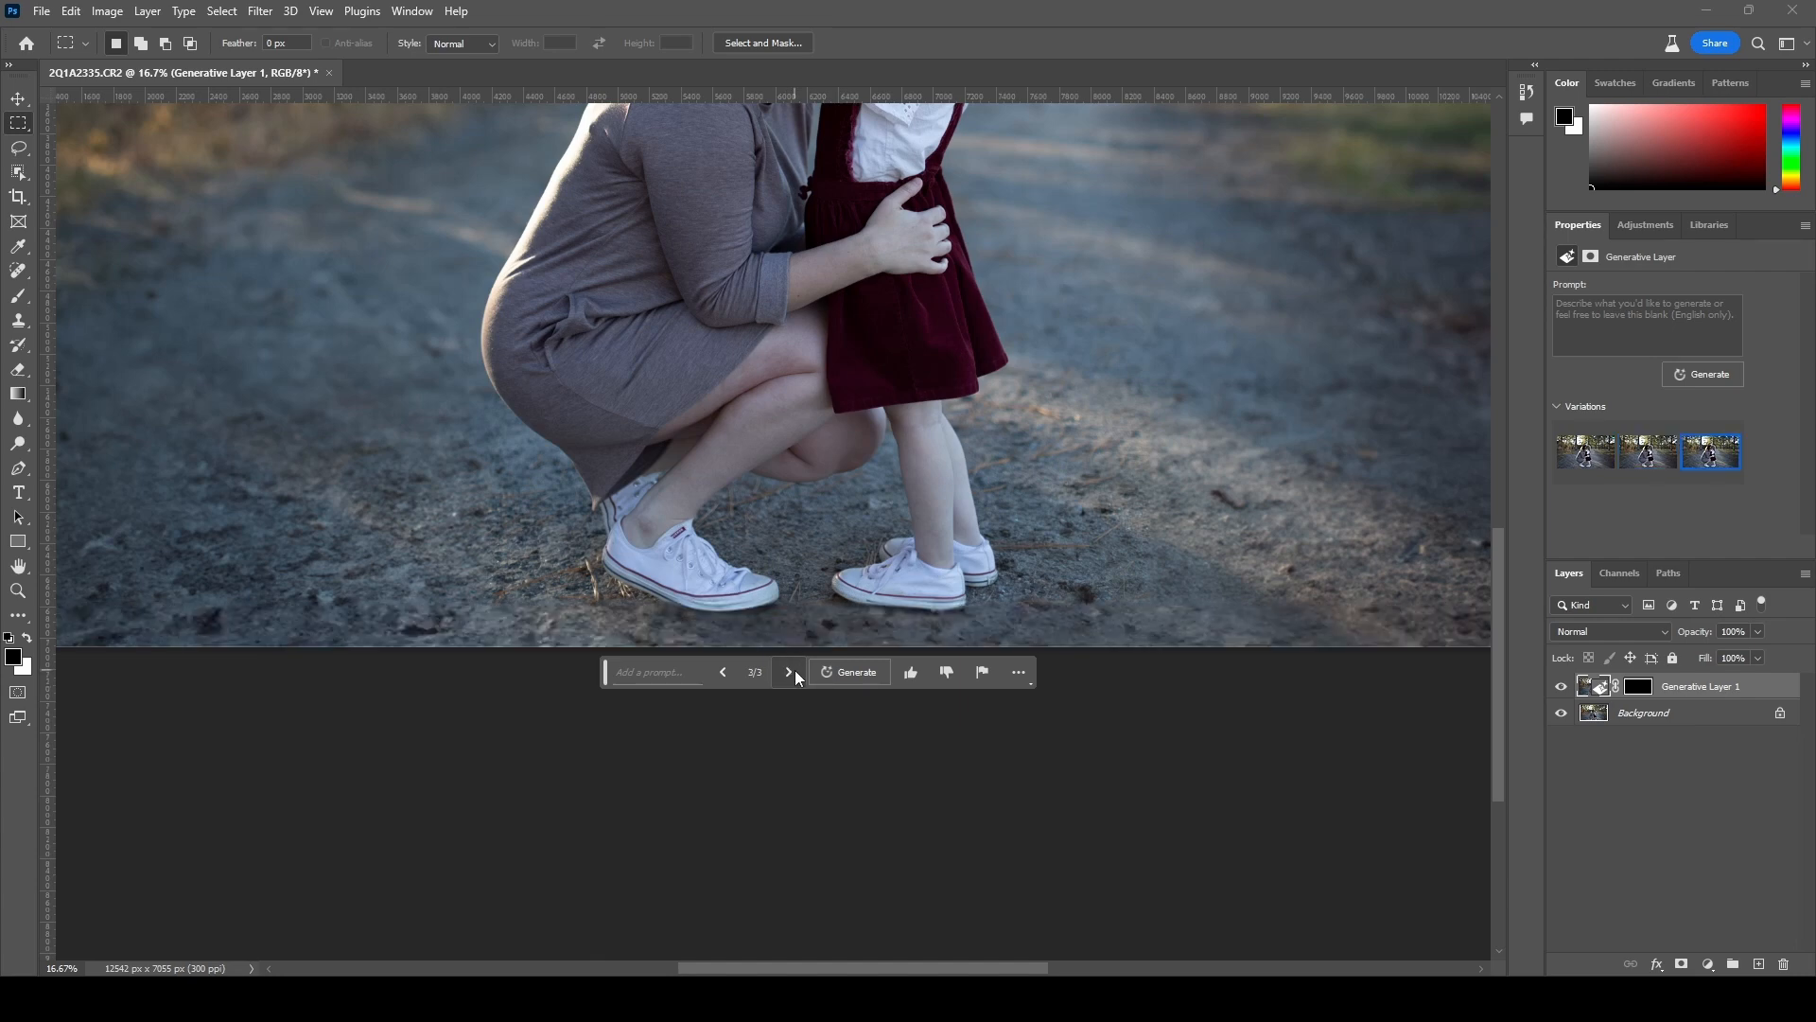
Flatten the image so the generative border layer is combined with the Background.
{"action": "key", "text": "ctrl+0"}
{"action": "key", "text": "ctrl+minus"}
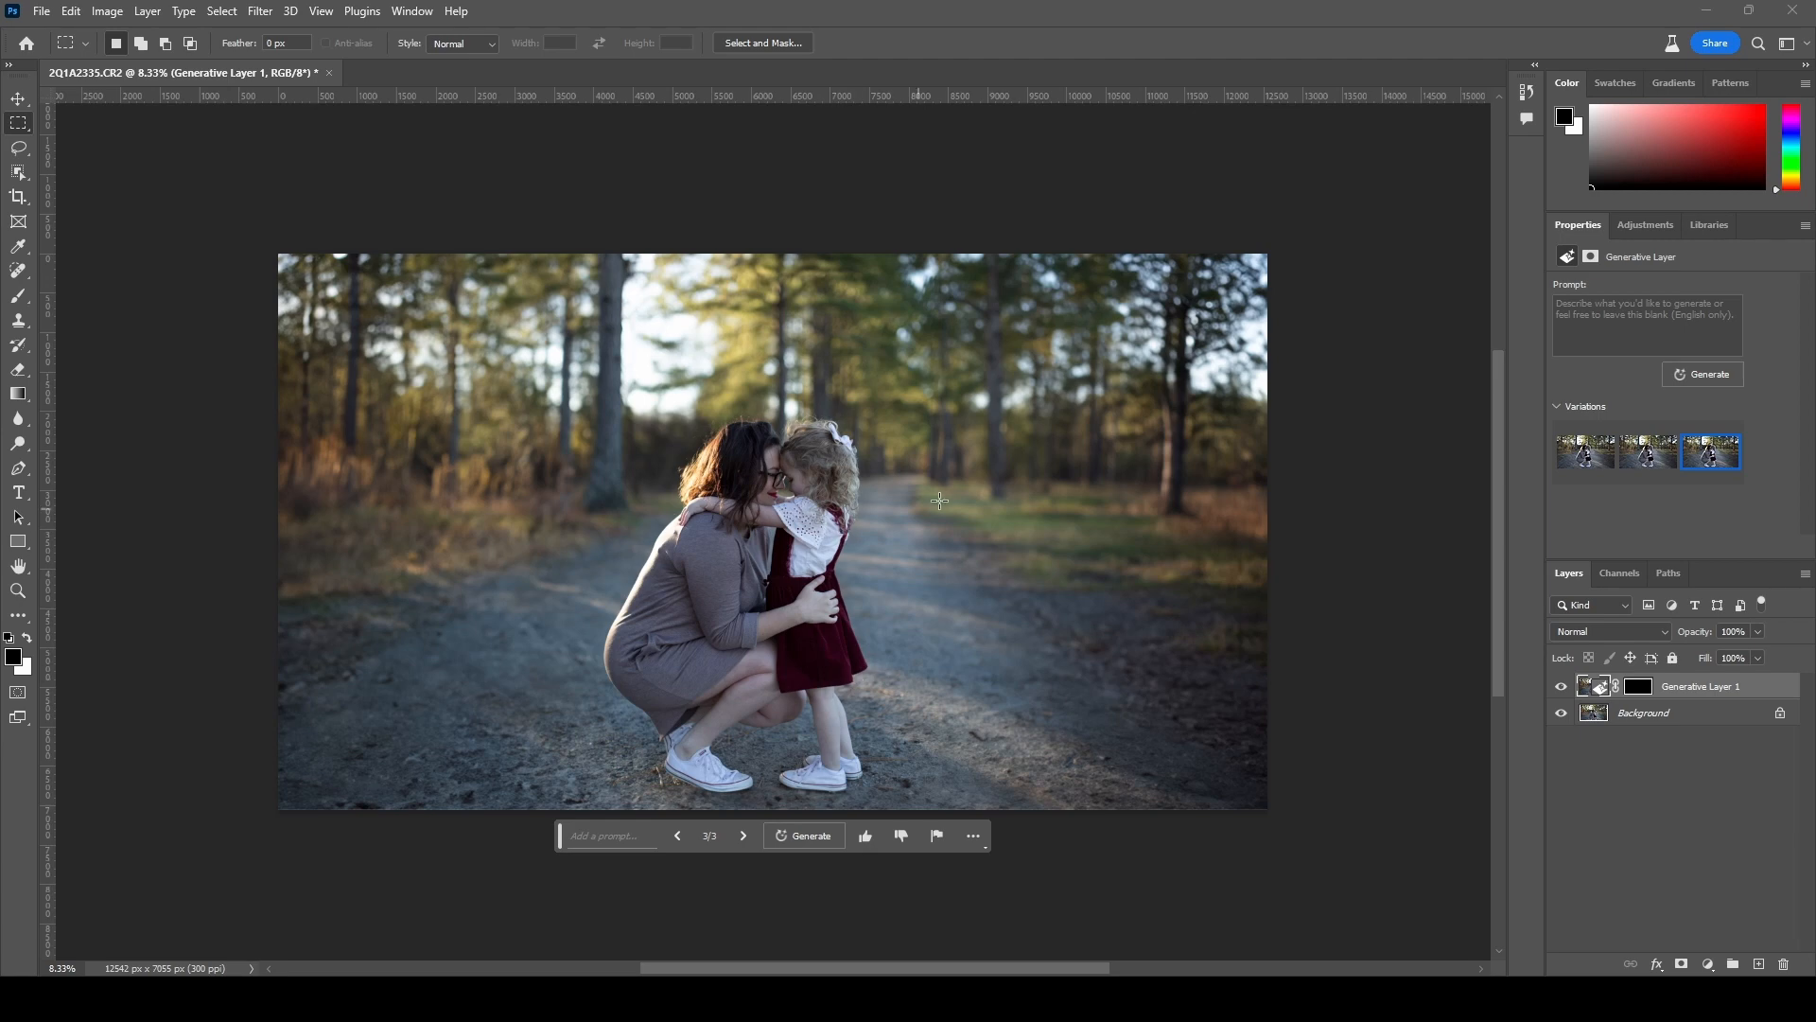
{"action": "right_click", "coordinate": [1727, 686]}
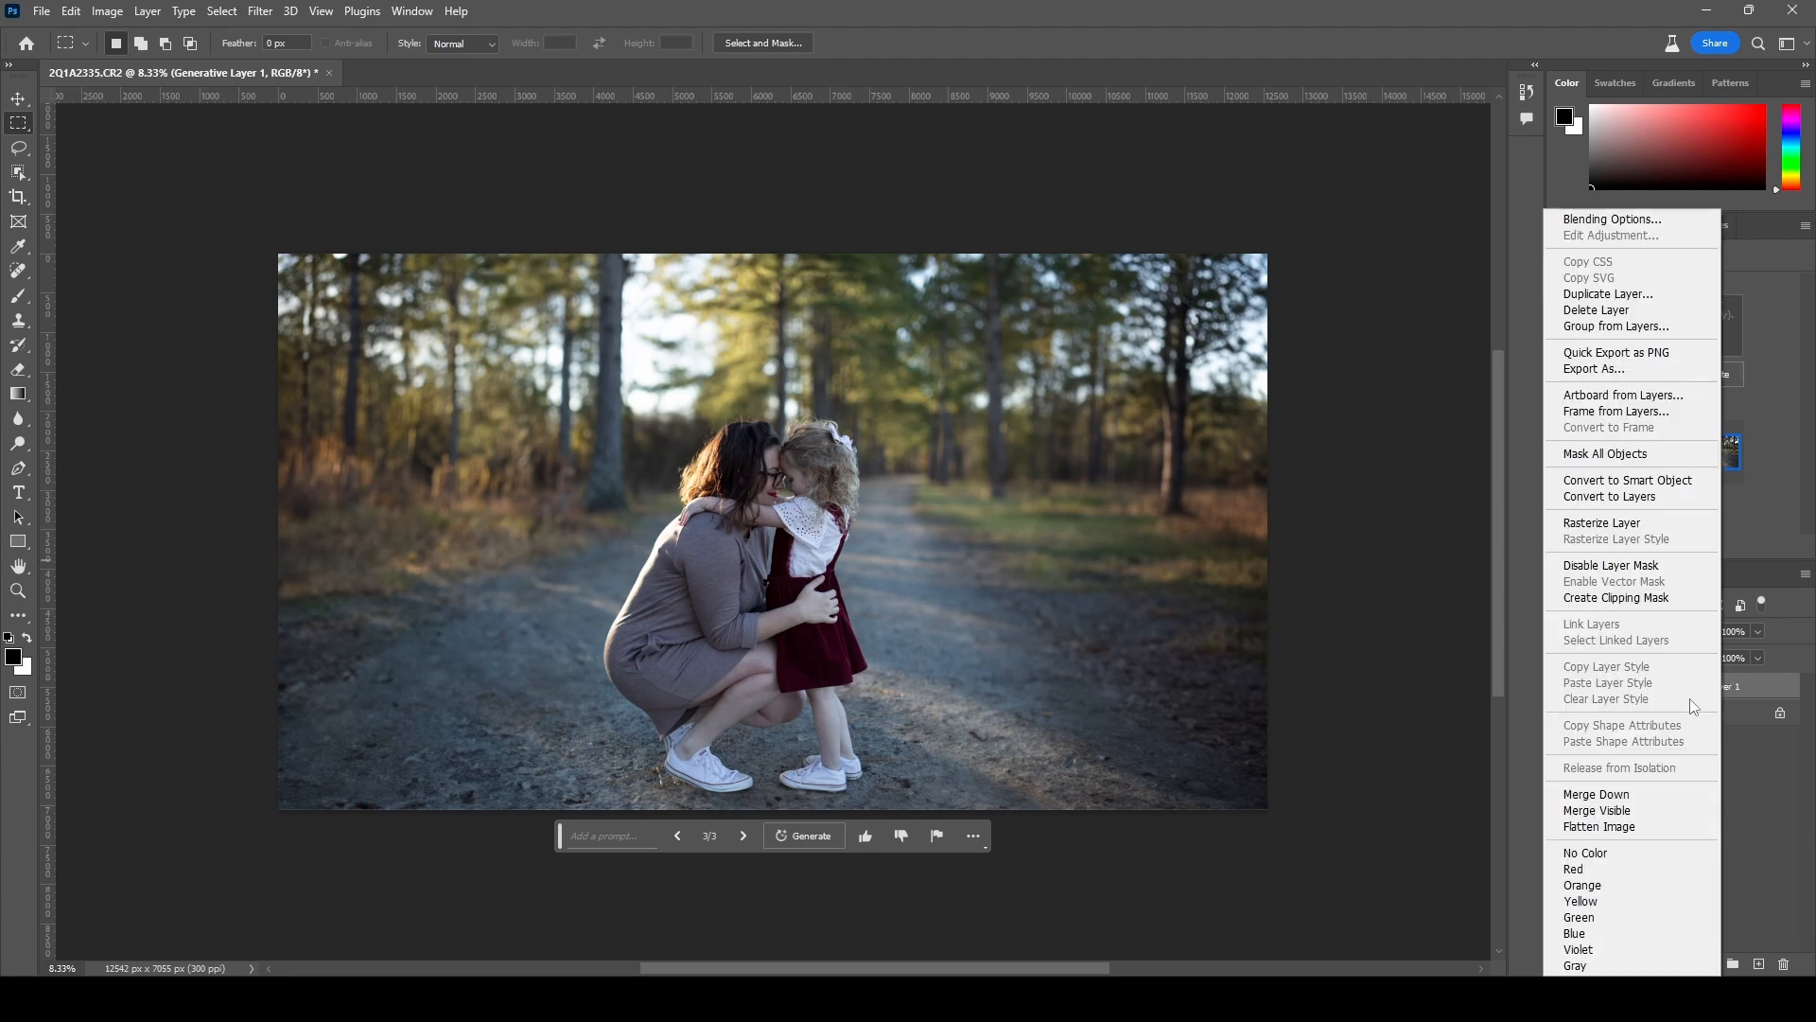
{"action": "left_click", "coordinate": [1633, 828]}
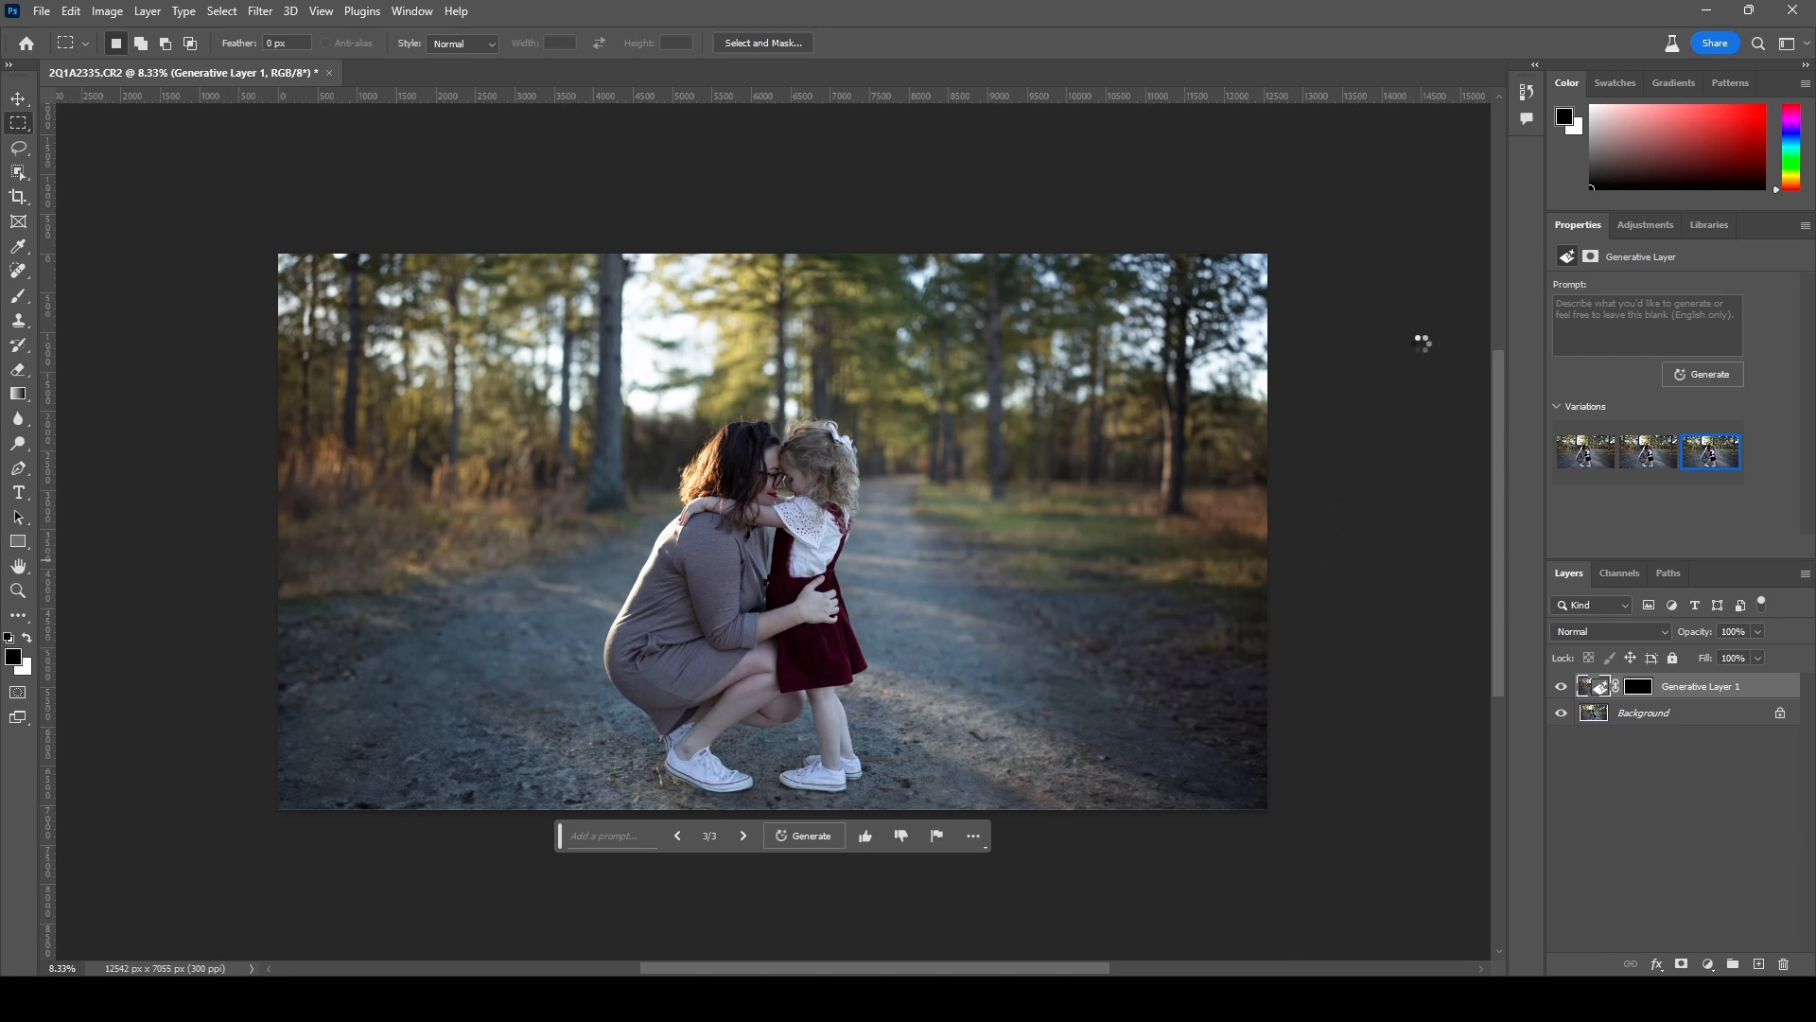
Compare the original vertical photo with the flattened wide version by switching between the initial and the latest history state.
{"action": "left_click", "coordinate": [1528, 92]}
{"action": "left_click_drag", "start_coordinate": [1502, 254], "coordinate": [1498, 162]}
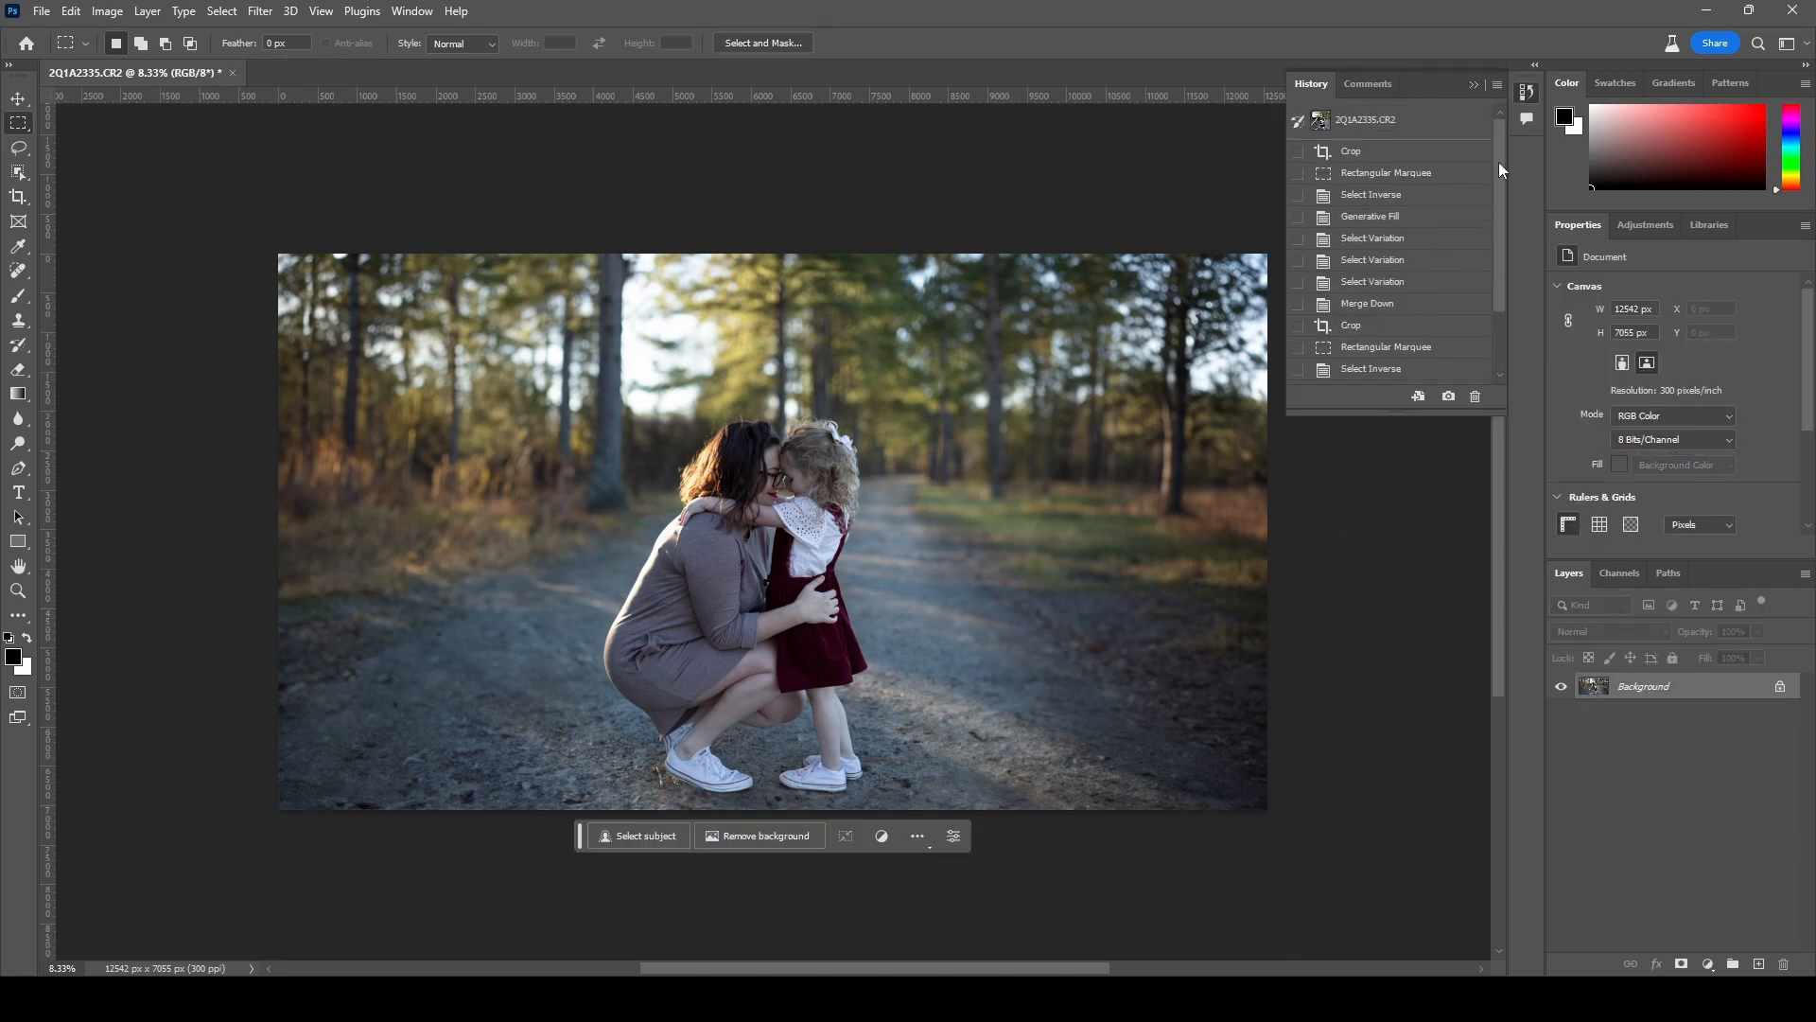
{"action": "left_click", "coordinate": [1394, 124]}
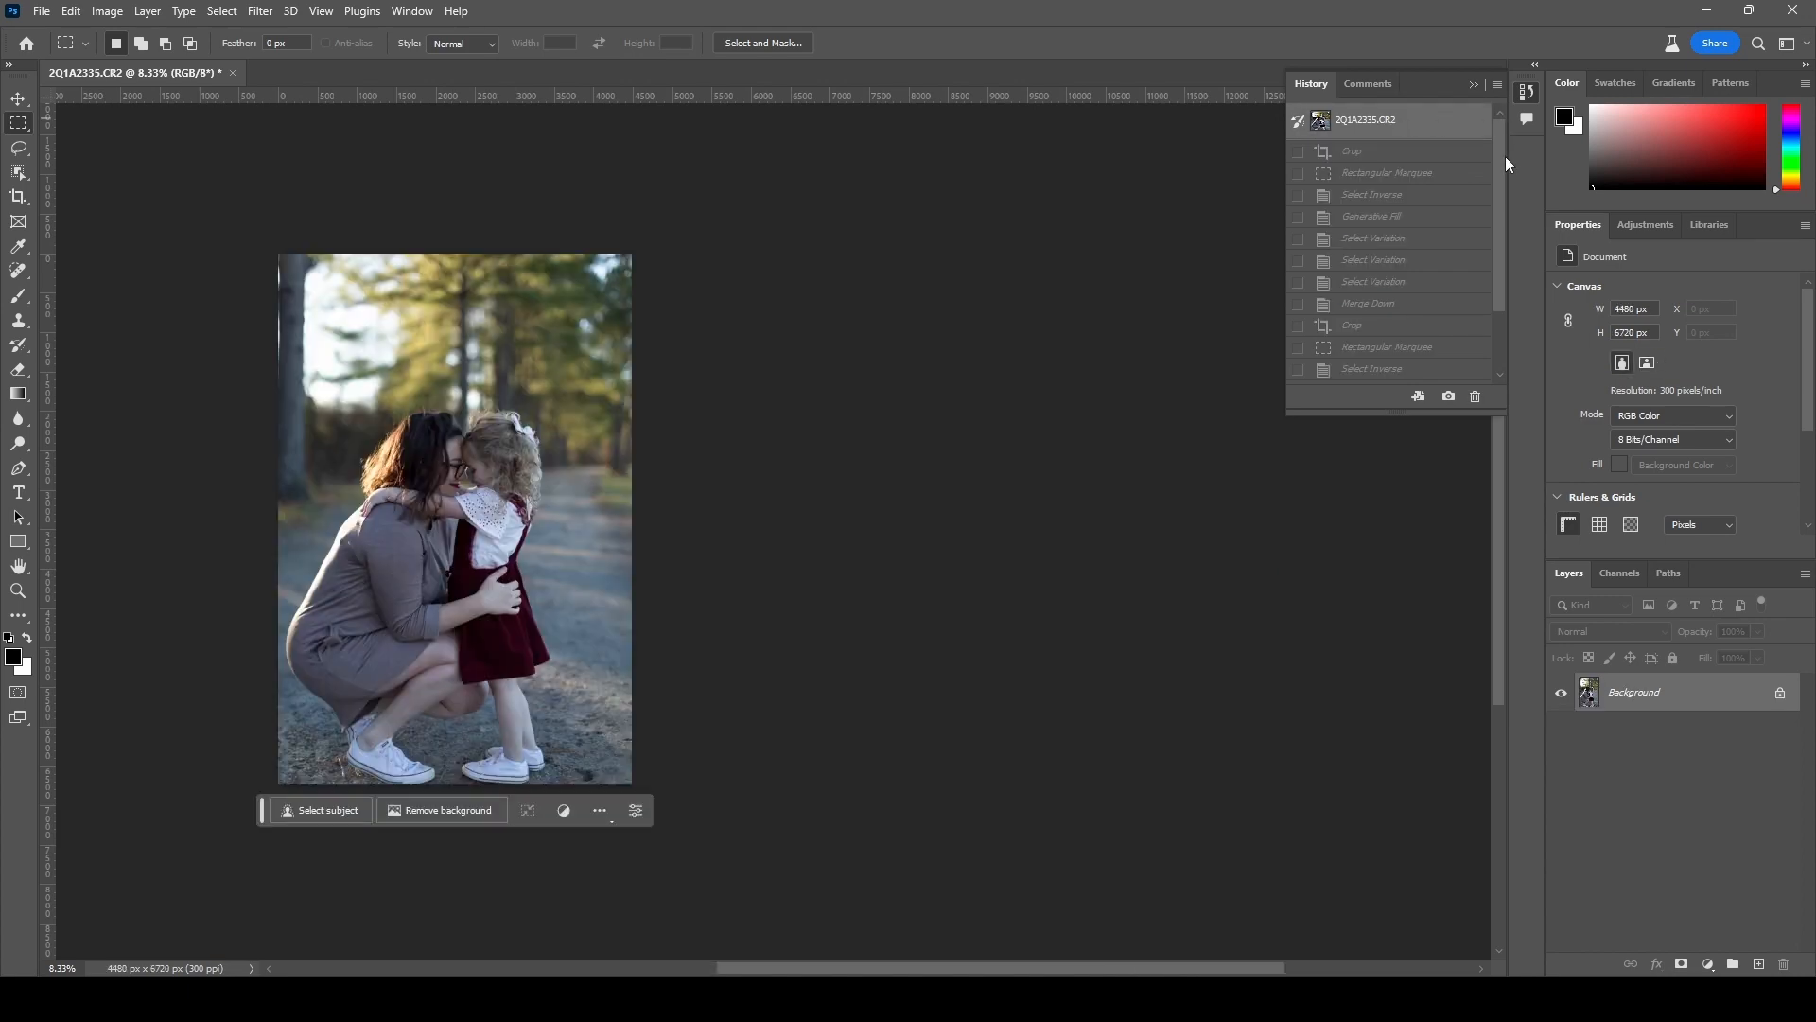
{"action": "left_click_drag", "start_coordinate": [1502, 155], "coordinate": [1500, 235]}
{"action": "left_click", "coordinate": [1397, 374]}
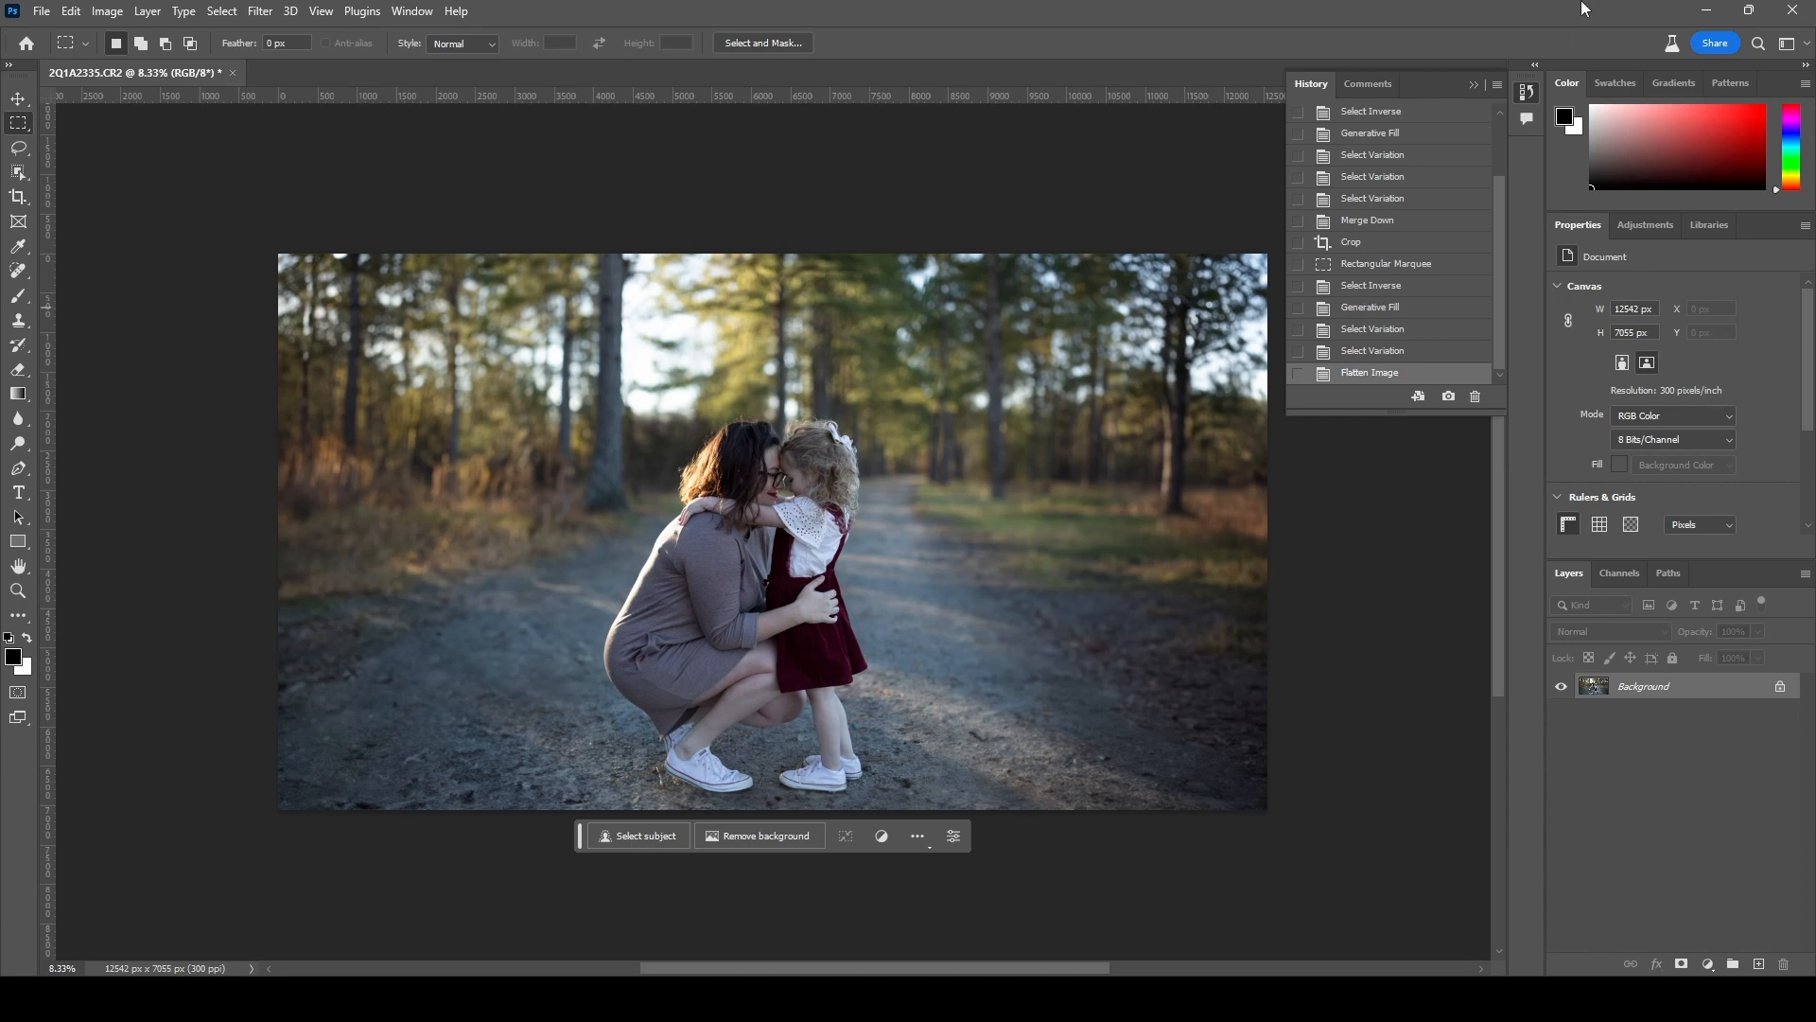
{"action": "left_click", "coordinate": [1471, 86]}
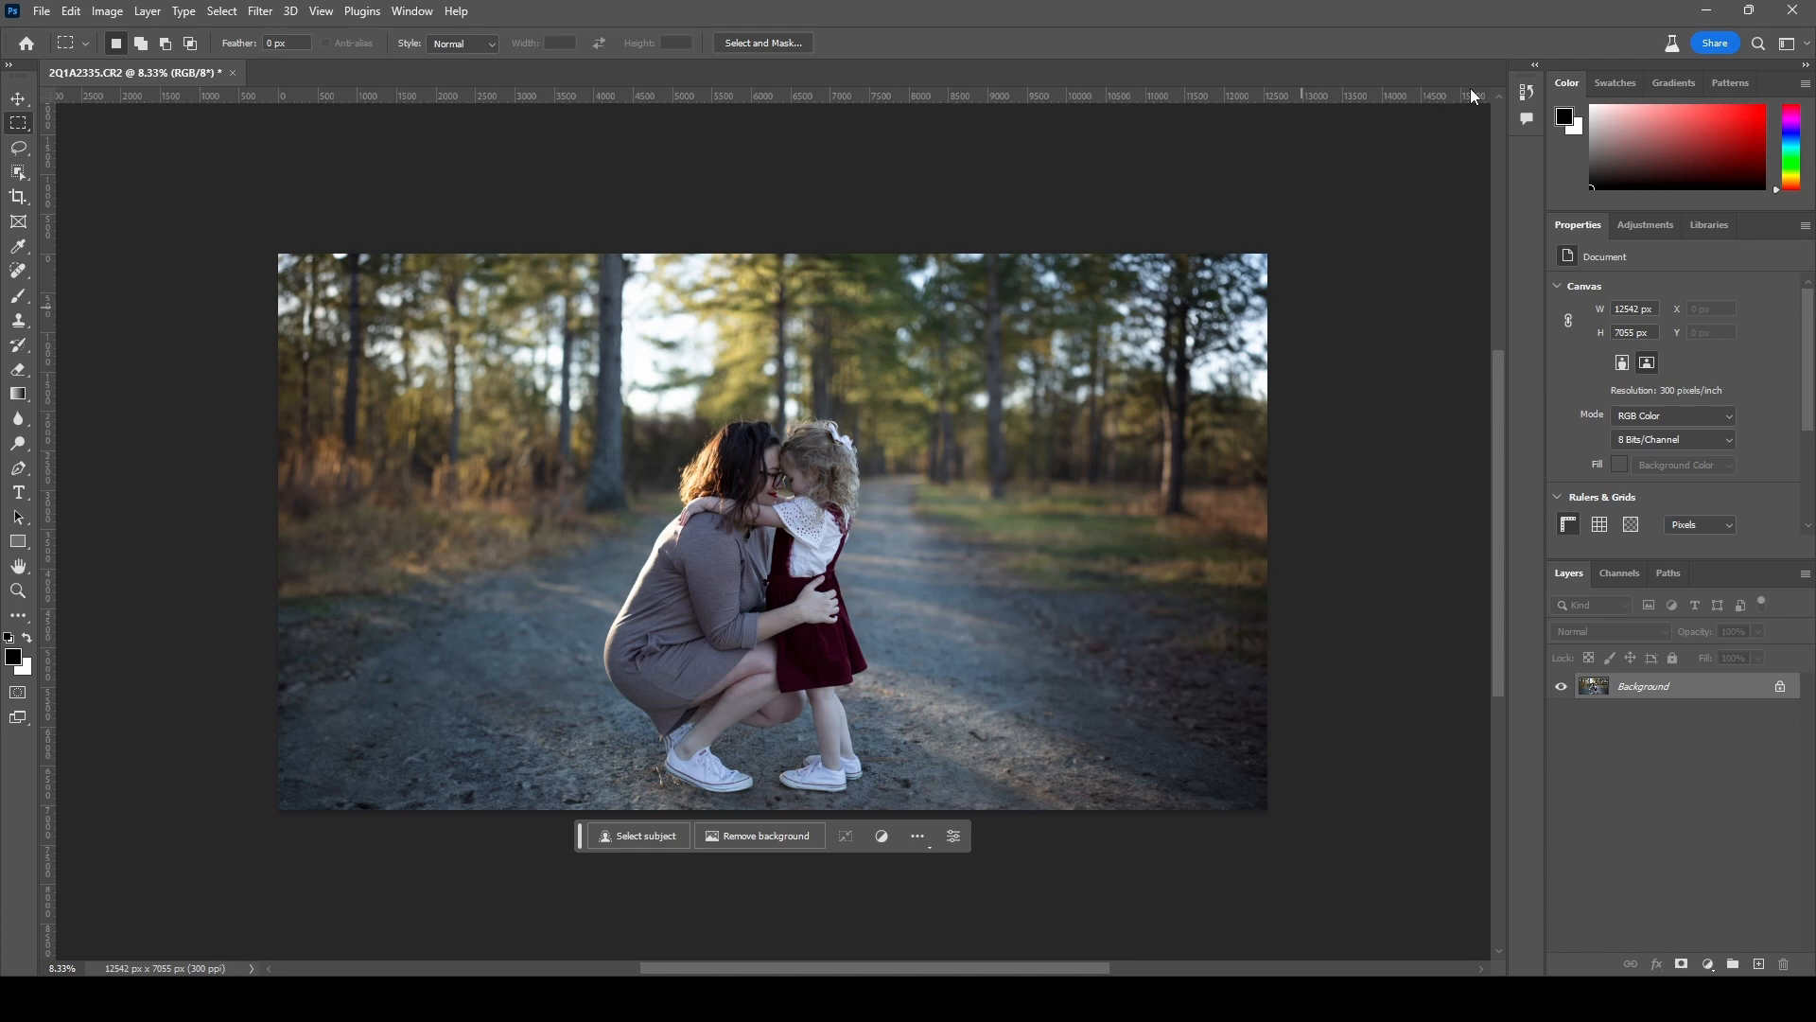
Open the flattened image in the Luminar Neo filter's editing tools and set the Enhance AI Accent to 55.
{"action": "left_click", "coordinate": [264, 13]}
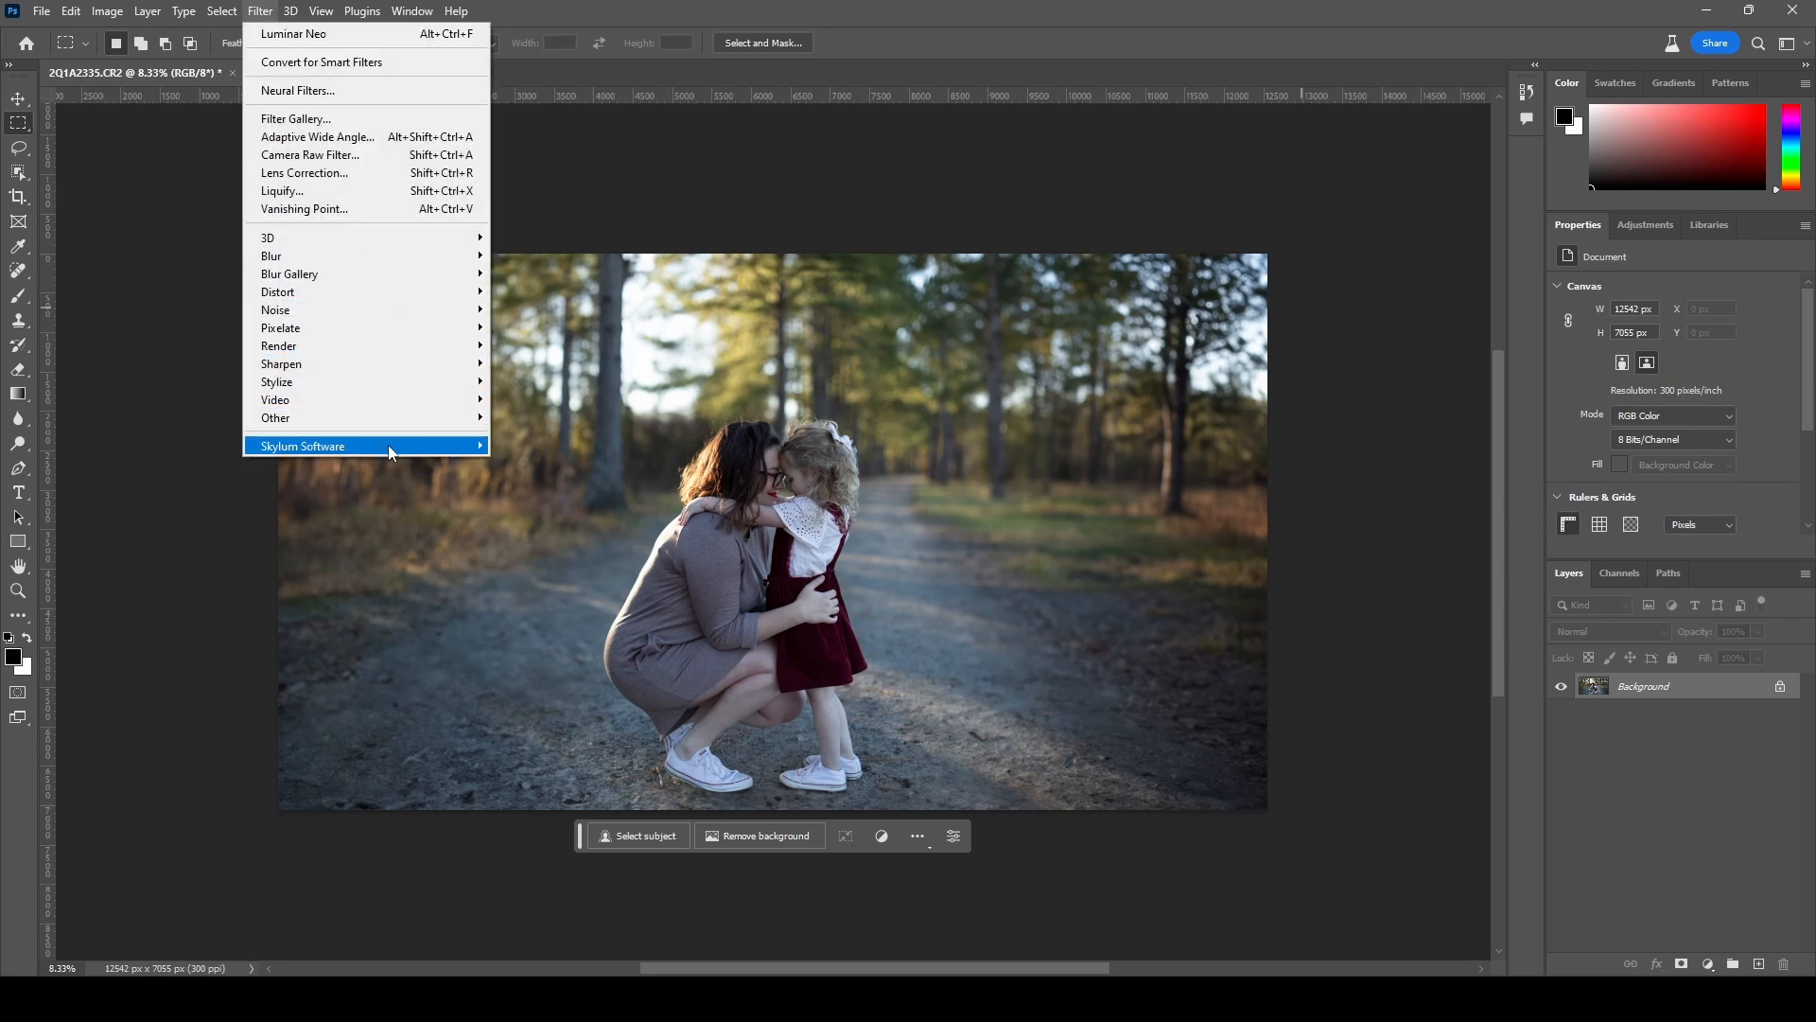
{"action": "mouse_move", "coordinate": [387, 445]}
{"action": "left_click", "coordinate": [513, 445]}
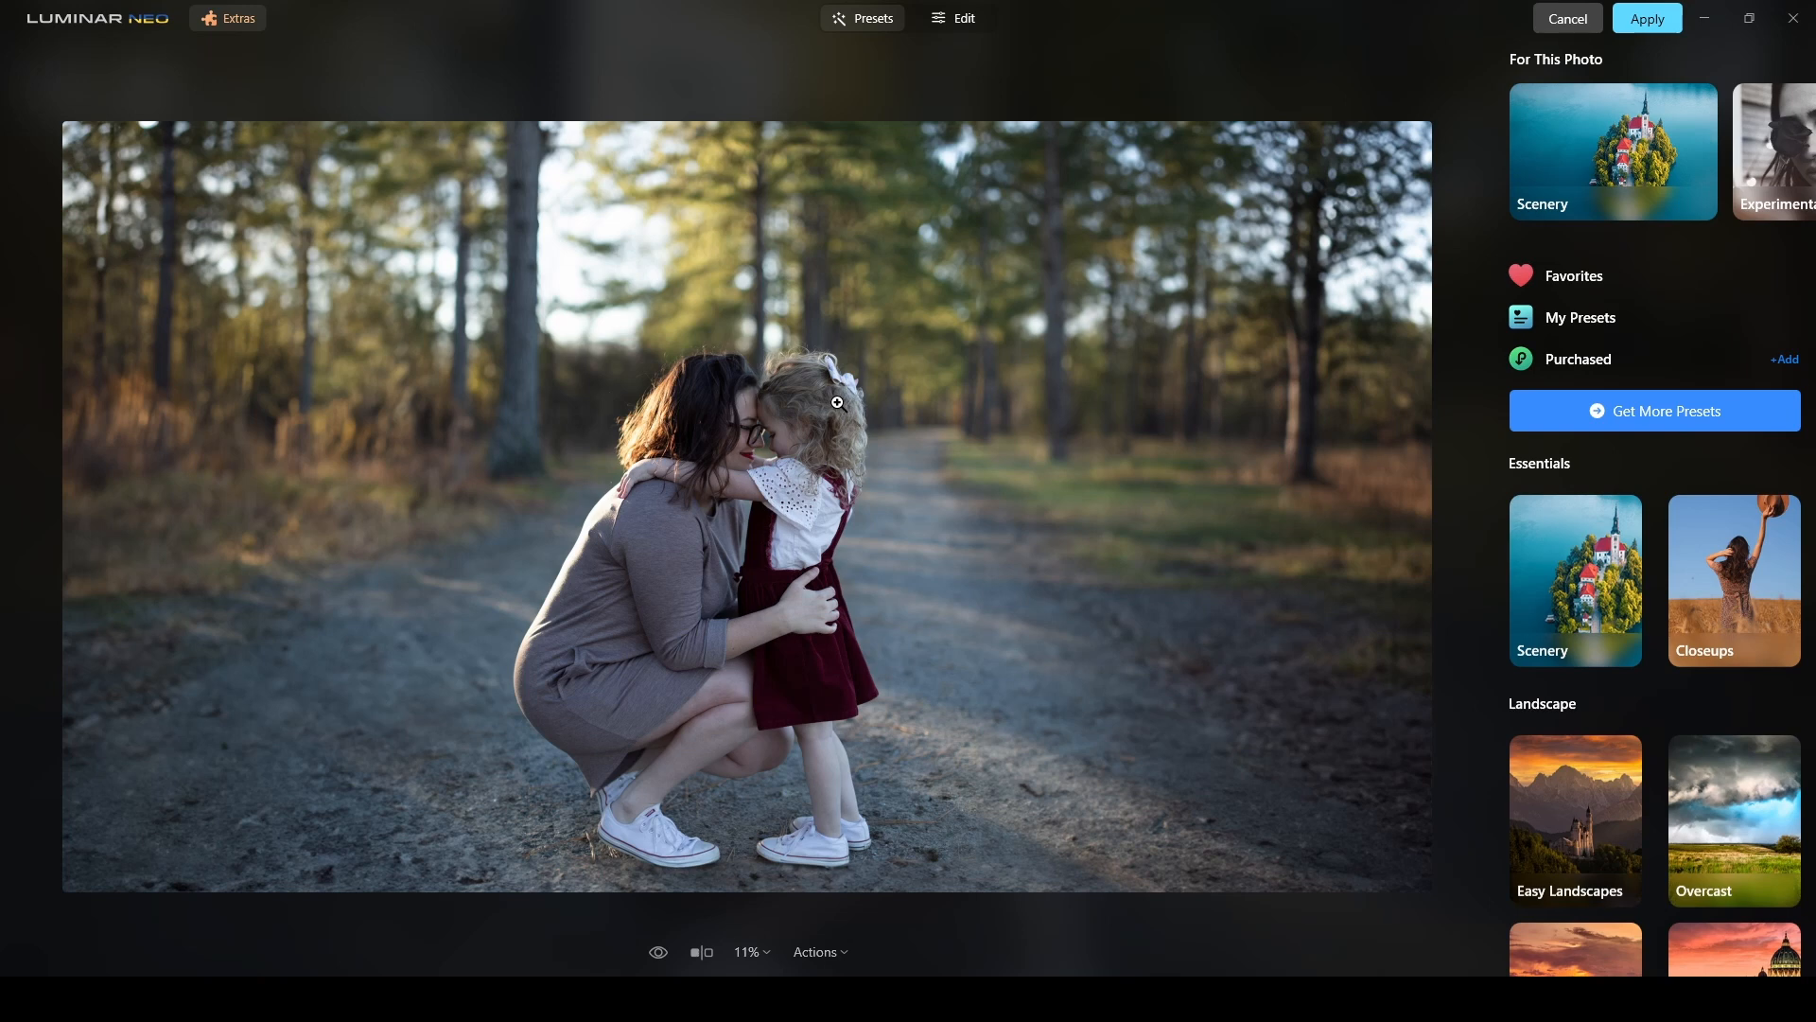
{"action": "left_click", "coordinate": [980, 20]}
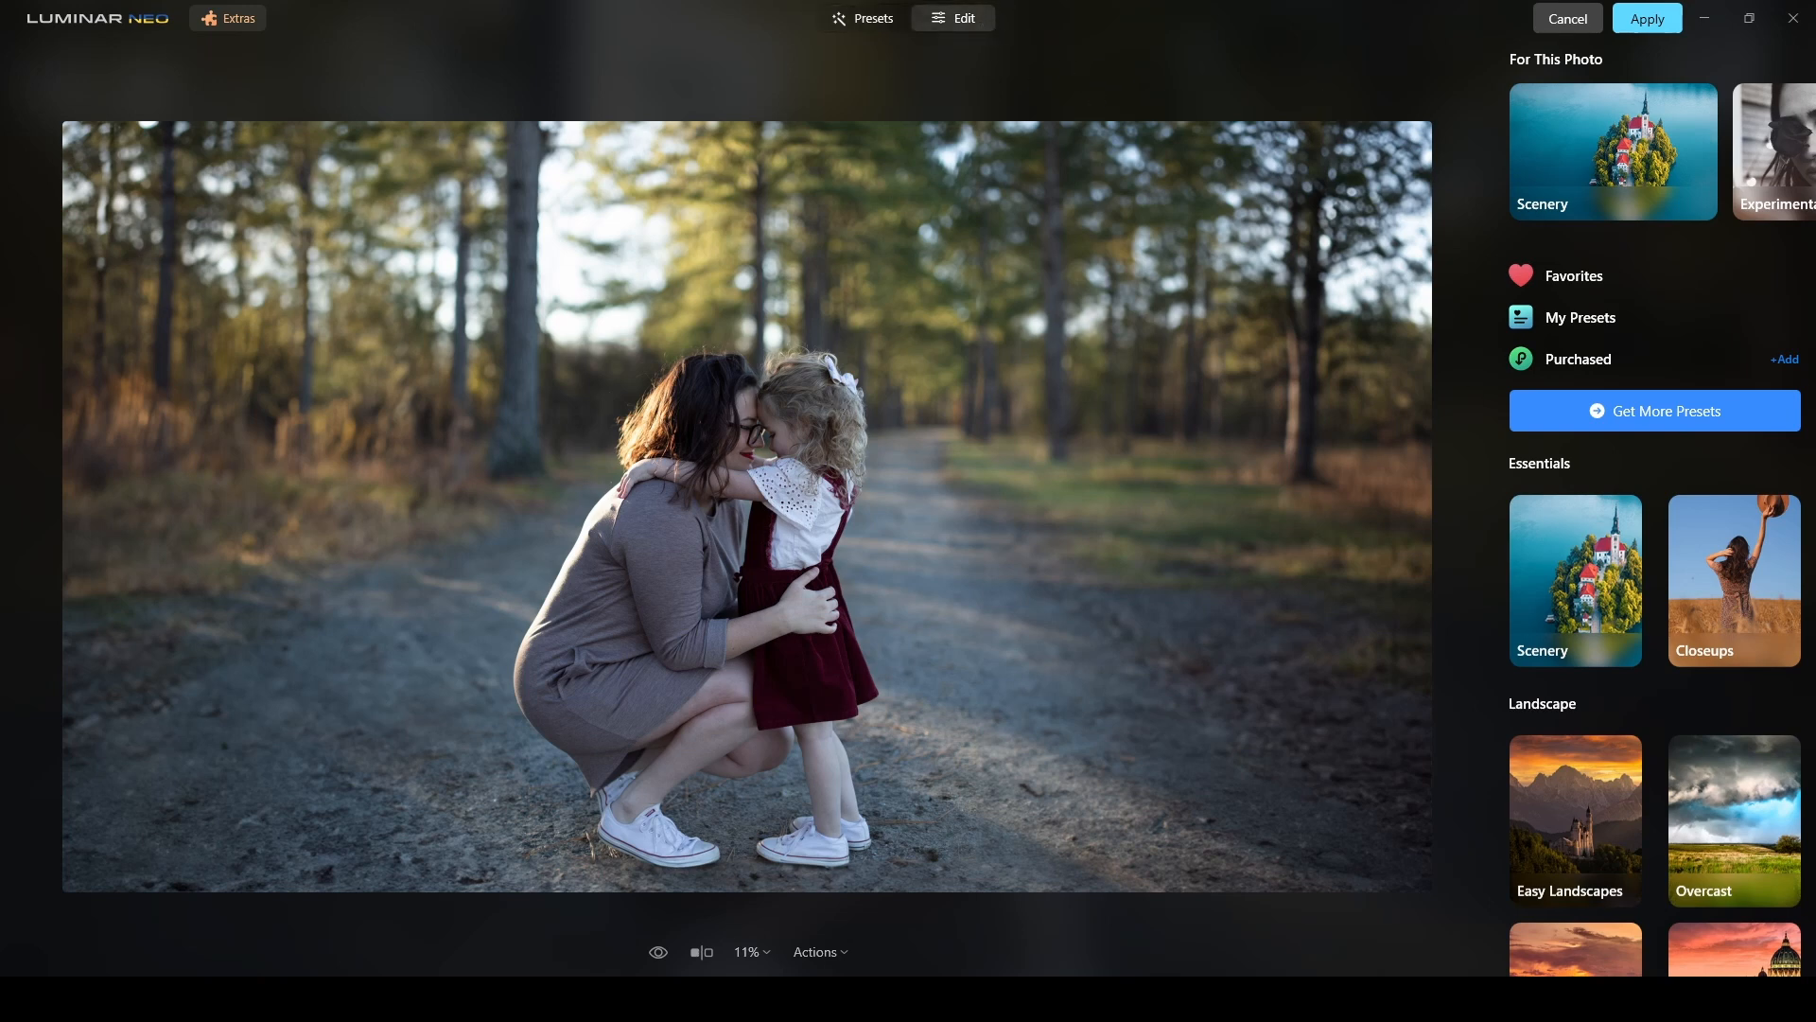
{"action": "scroll", "coordinate": [1566, 375], "scroll_direction": "up", "scroll_amount": 2}
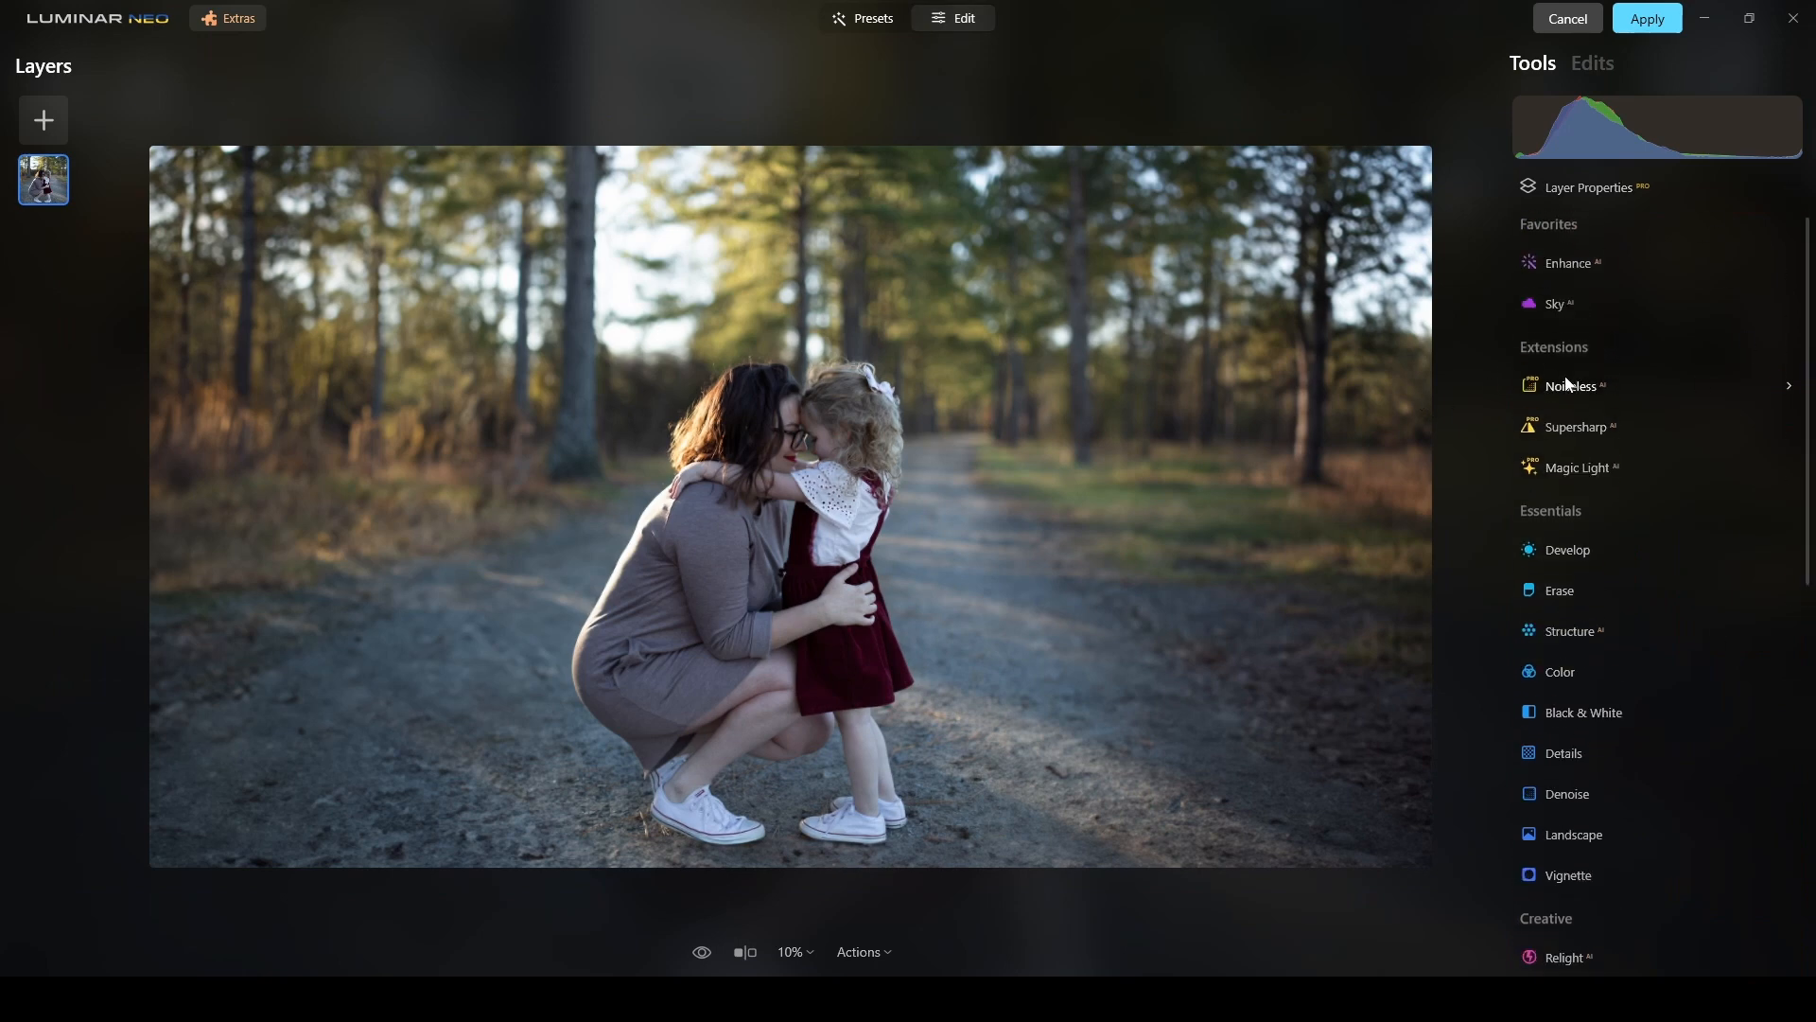
{"action": "left_click", "coordinate": [1570, 275]}
{"action": "left_click_drag", "start_coordinate": [1550, 378], "coordinate": [1667, 389]}
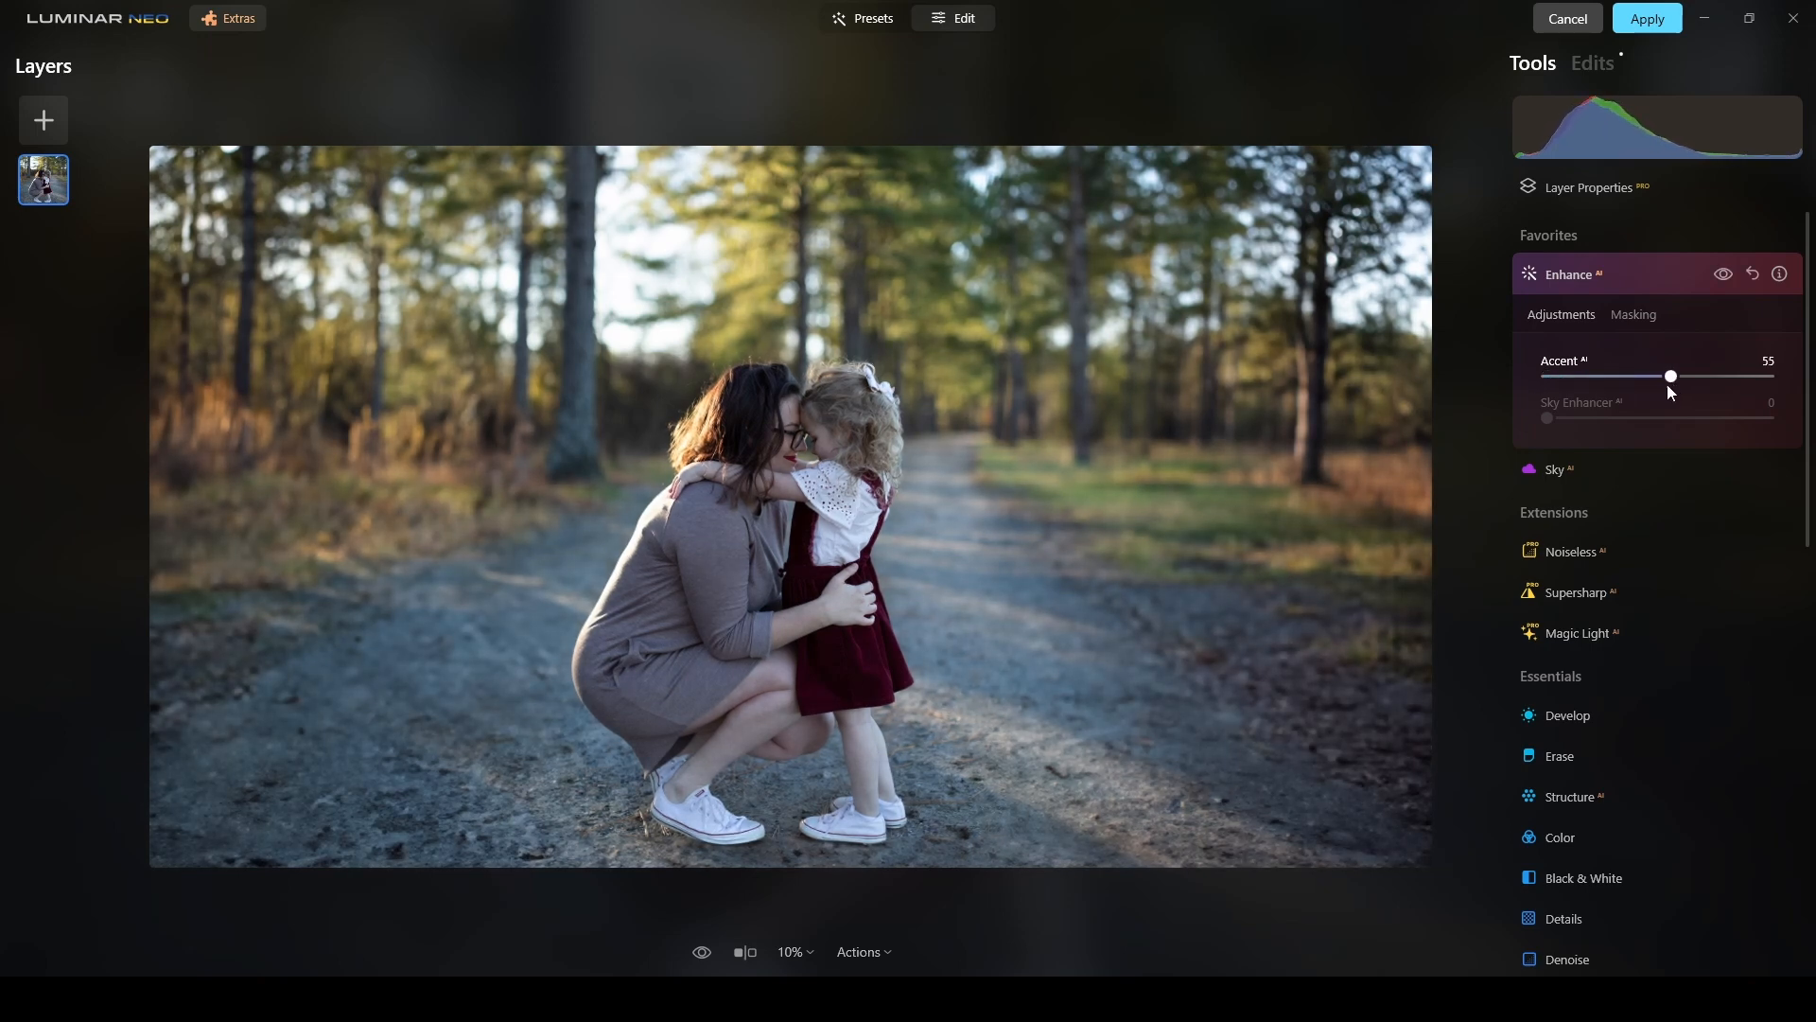
Toggle the Enhance AI effect off and on to compare the picture before and after the adjustment.
{"action": "left_click", "coordinate": [1724, 274]}
{"action": "left_click", "coordinate": [1724, 274]}
{"action": "left_click", "coordinate": [1724, 275]}
{"action": "left_click", "coordinate": [1724, 275]}
{"action": "left_click", "coordinate": [1724, 275]}
{"action": "left_click", "coordinate": [1723, 275]}
{"action": "left_click", "coordinate": [1724, 274]}
{"action": "left_click", "coordinate": [1724, 274]}
{"action": "left_click", "coordinate": [1723, 274]}
{"action": "left_click", "coordinate": [1722, 276]}
{"action": "left_click", "coordinate": [1722, 276]}
{"action": "left_click", "coordinate": [1721, 275]}
{"action": "left_click", "coordinate": [1721, 275]}
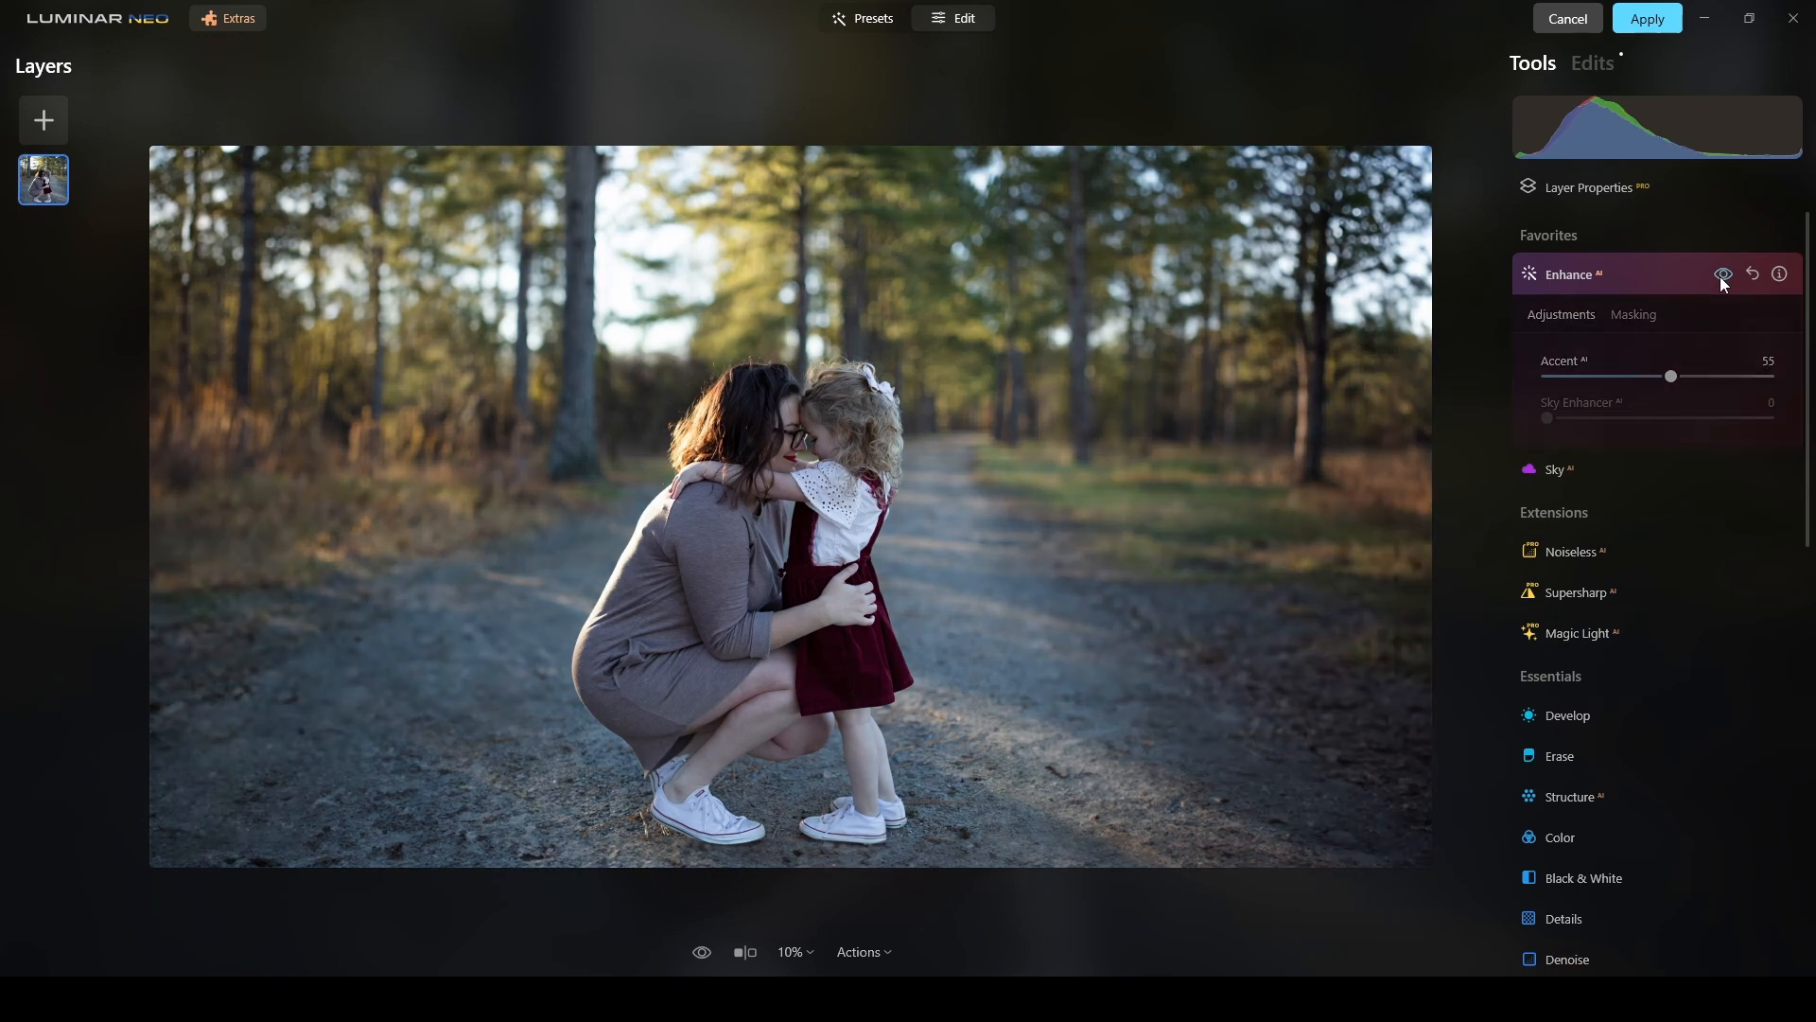
{"action": "left_click", "coordinate": [1722, 276]}
{"action": "left_click", "coordinate": [1649, 276]}
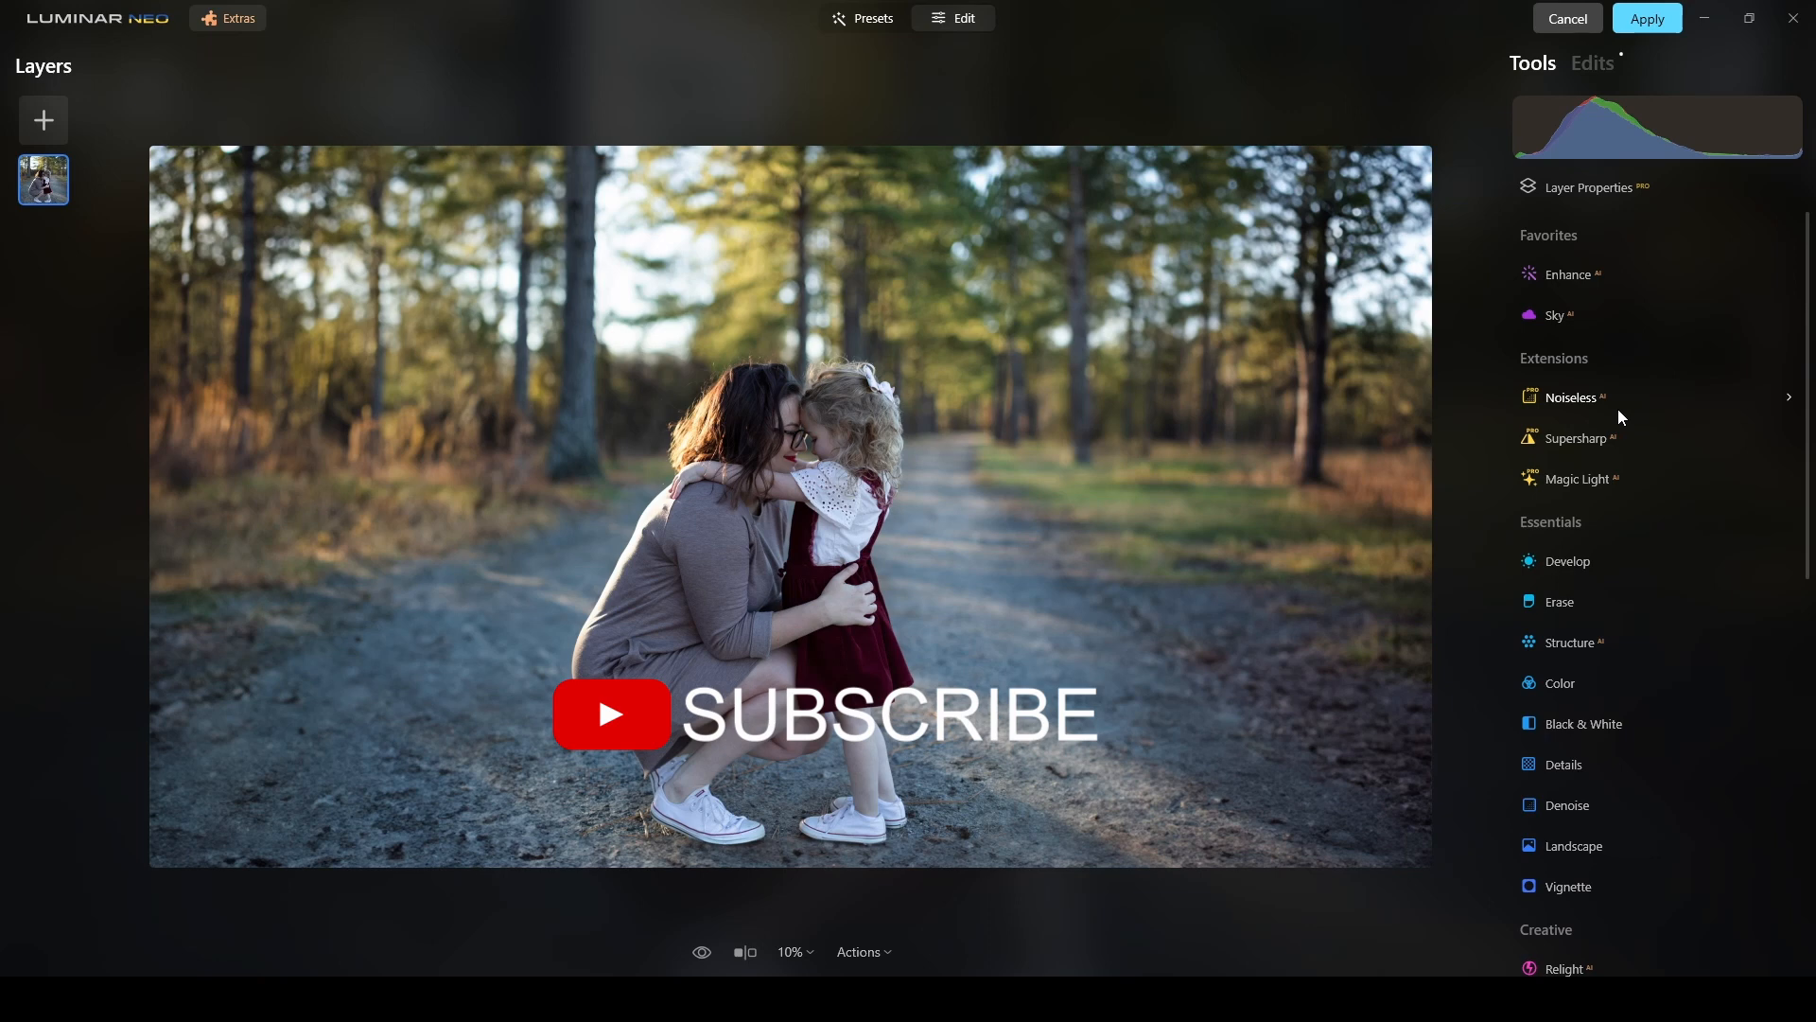
Apply the Riverside LUT from Cinematic Toning with the Mood tool and compare the edited picture with the original.
{"action": "scroll", "coordinate": [1619, 411], "scroll_direction": "down", "scroll_amount": 7}
{"action": "scroll", "coordinate": [1620, 416], "scroll_direction": "down", "scroll_amount": 1}
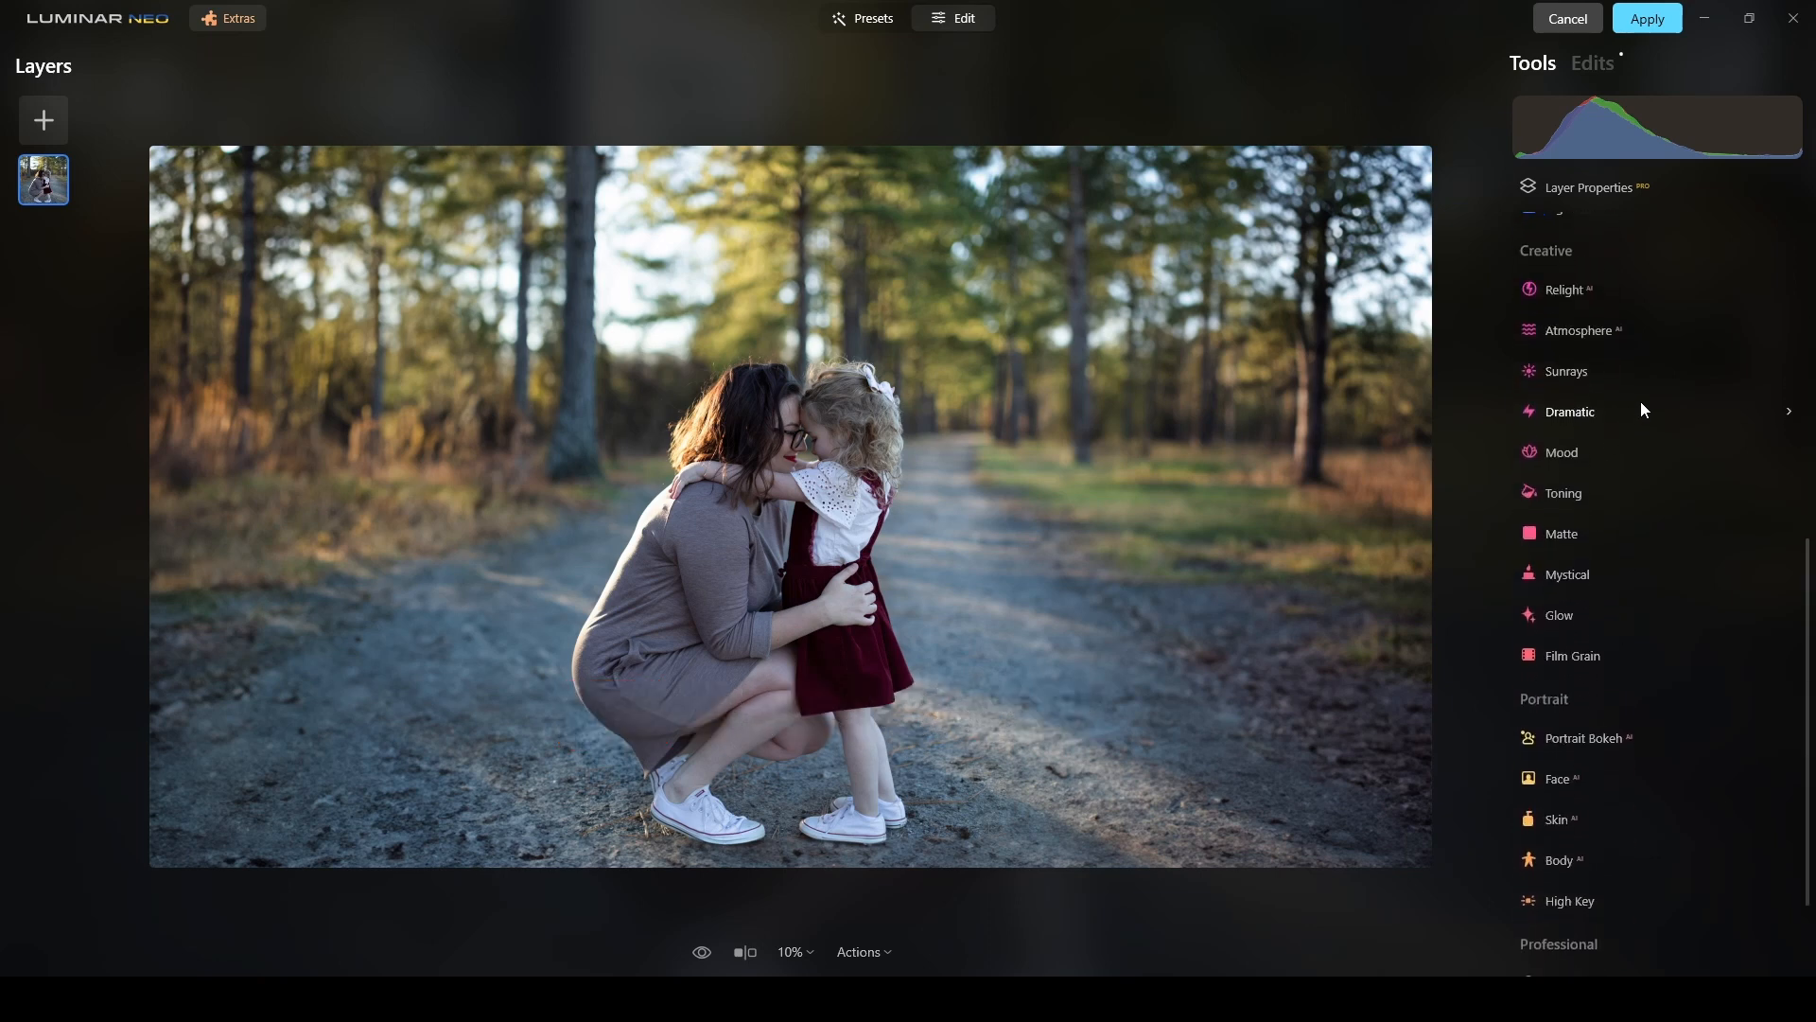
{"action": "left_click", "coordinate": [1566, 454]}
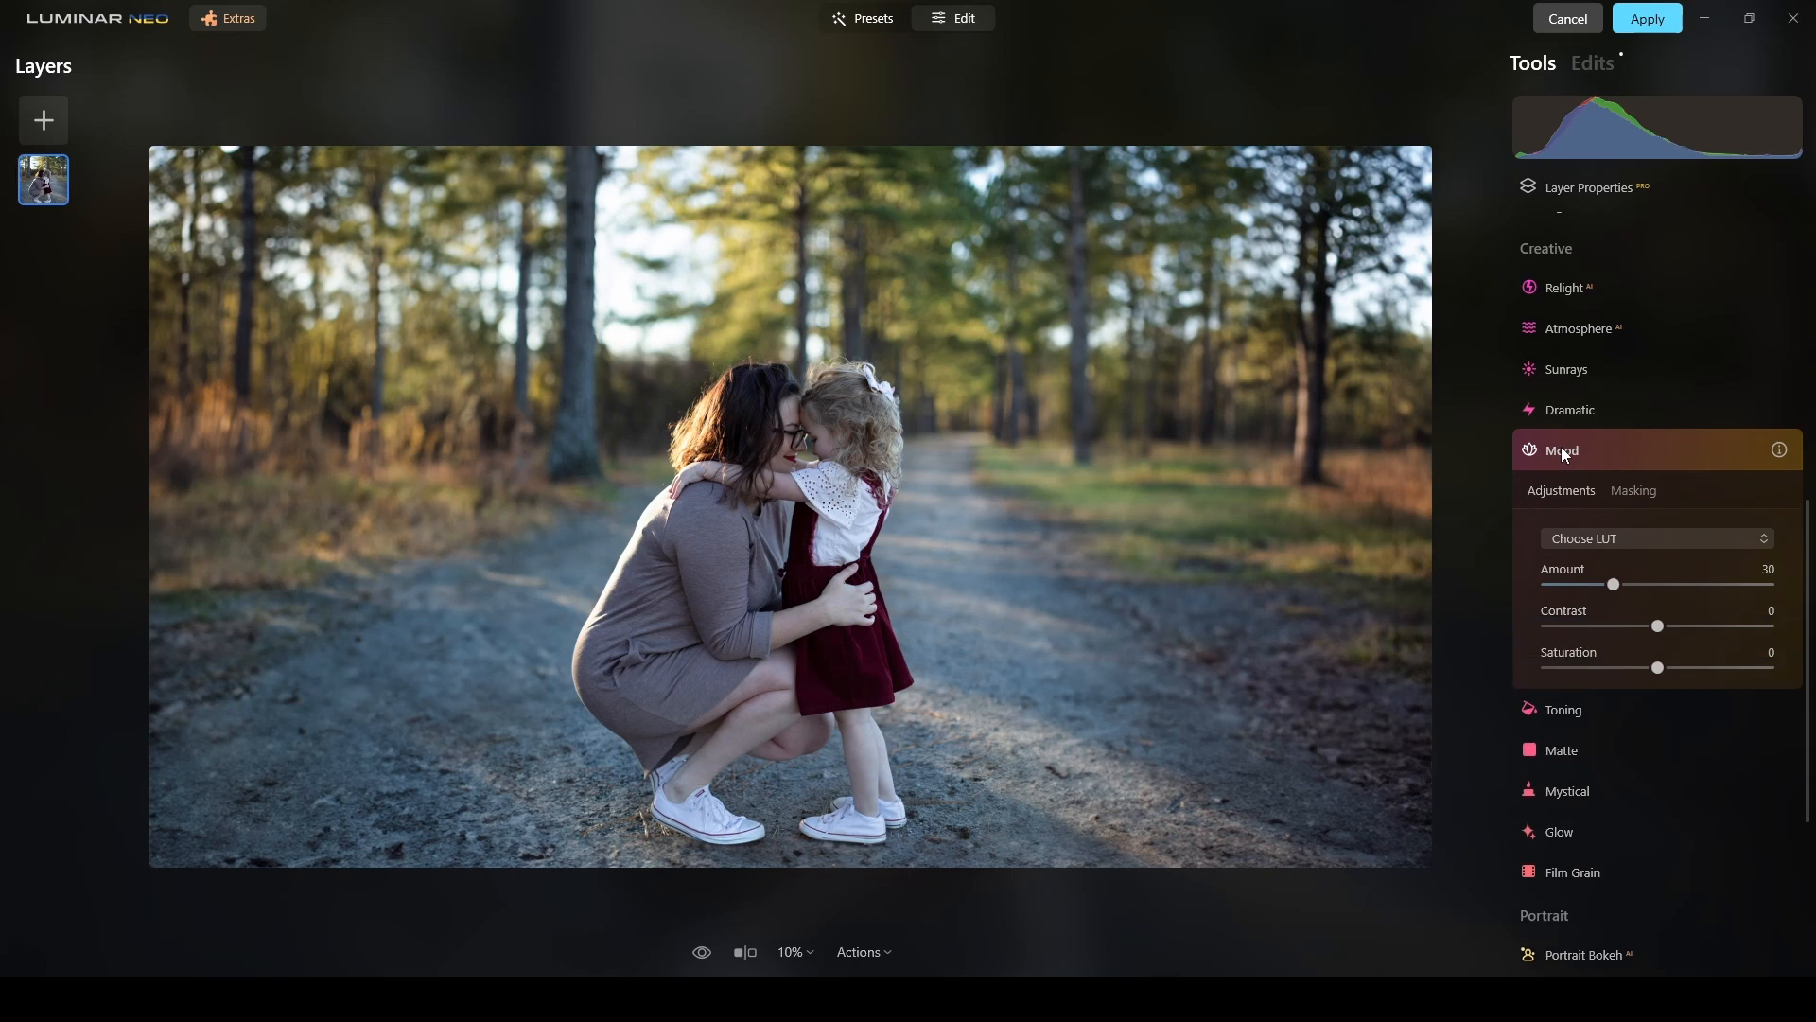
{"action": "left_click", "coordinate": [1652, 541]}
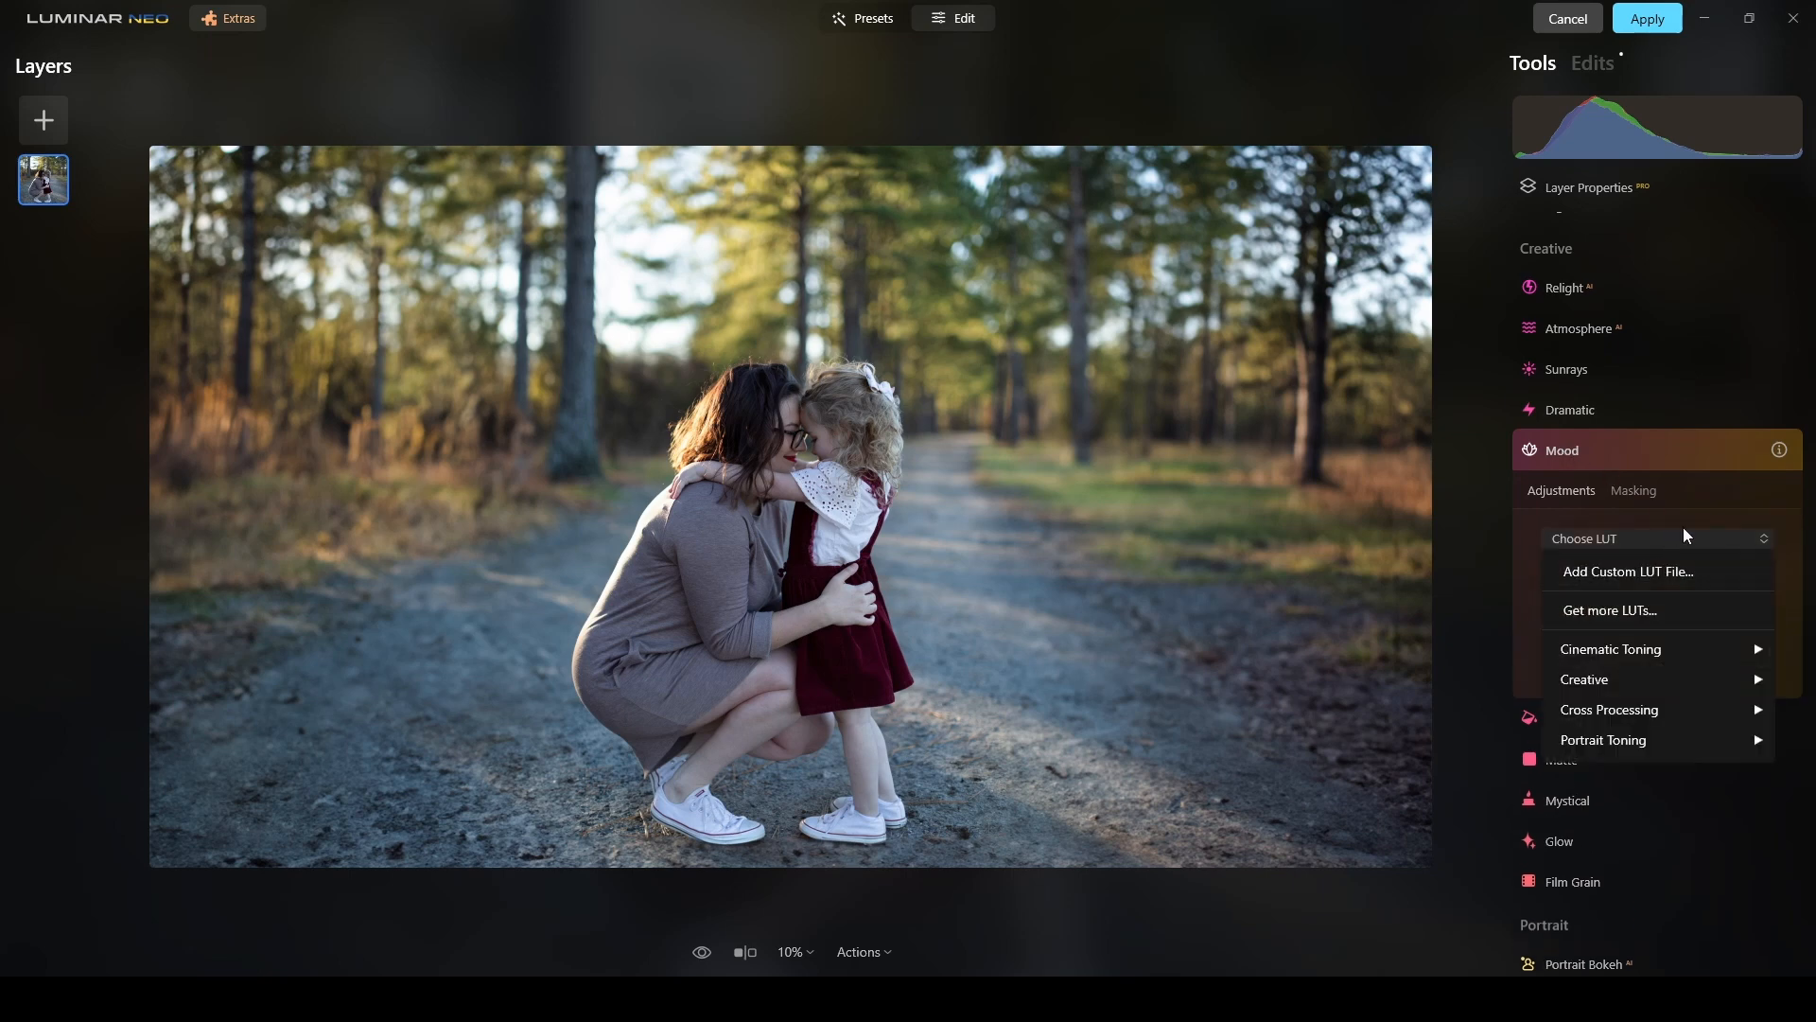
{"action": "mouse_move", "coordinate": [1656, 655]}
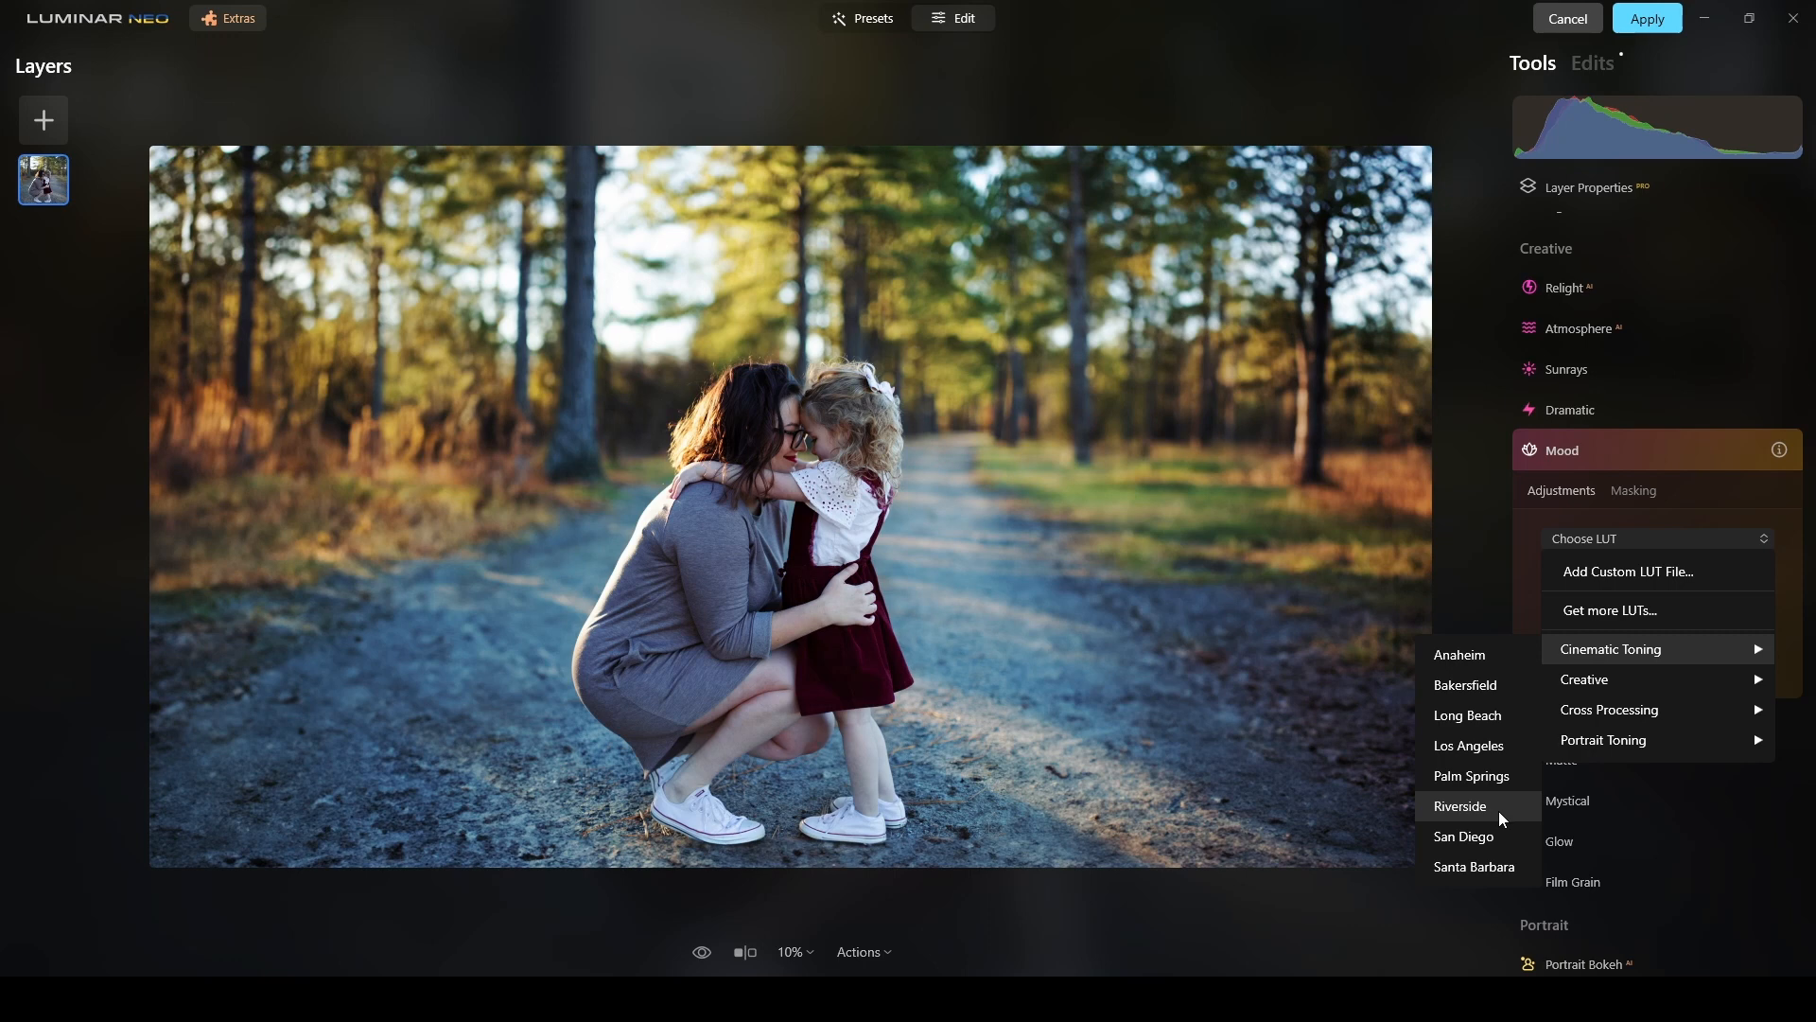
{"action": "left_click", "coordinate": [1504, 819]}
{"action": "left_click", "coordinate": [1659, 454]}
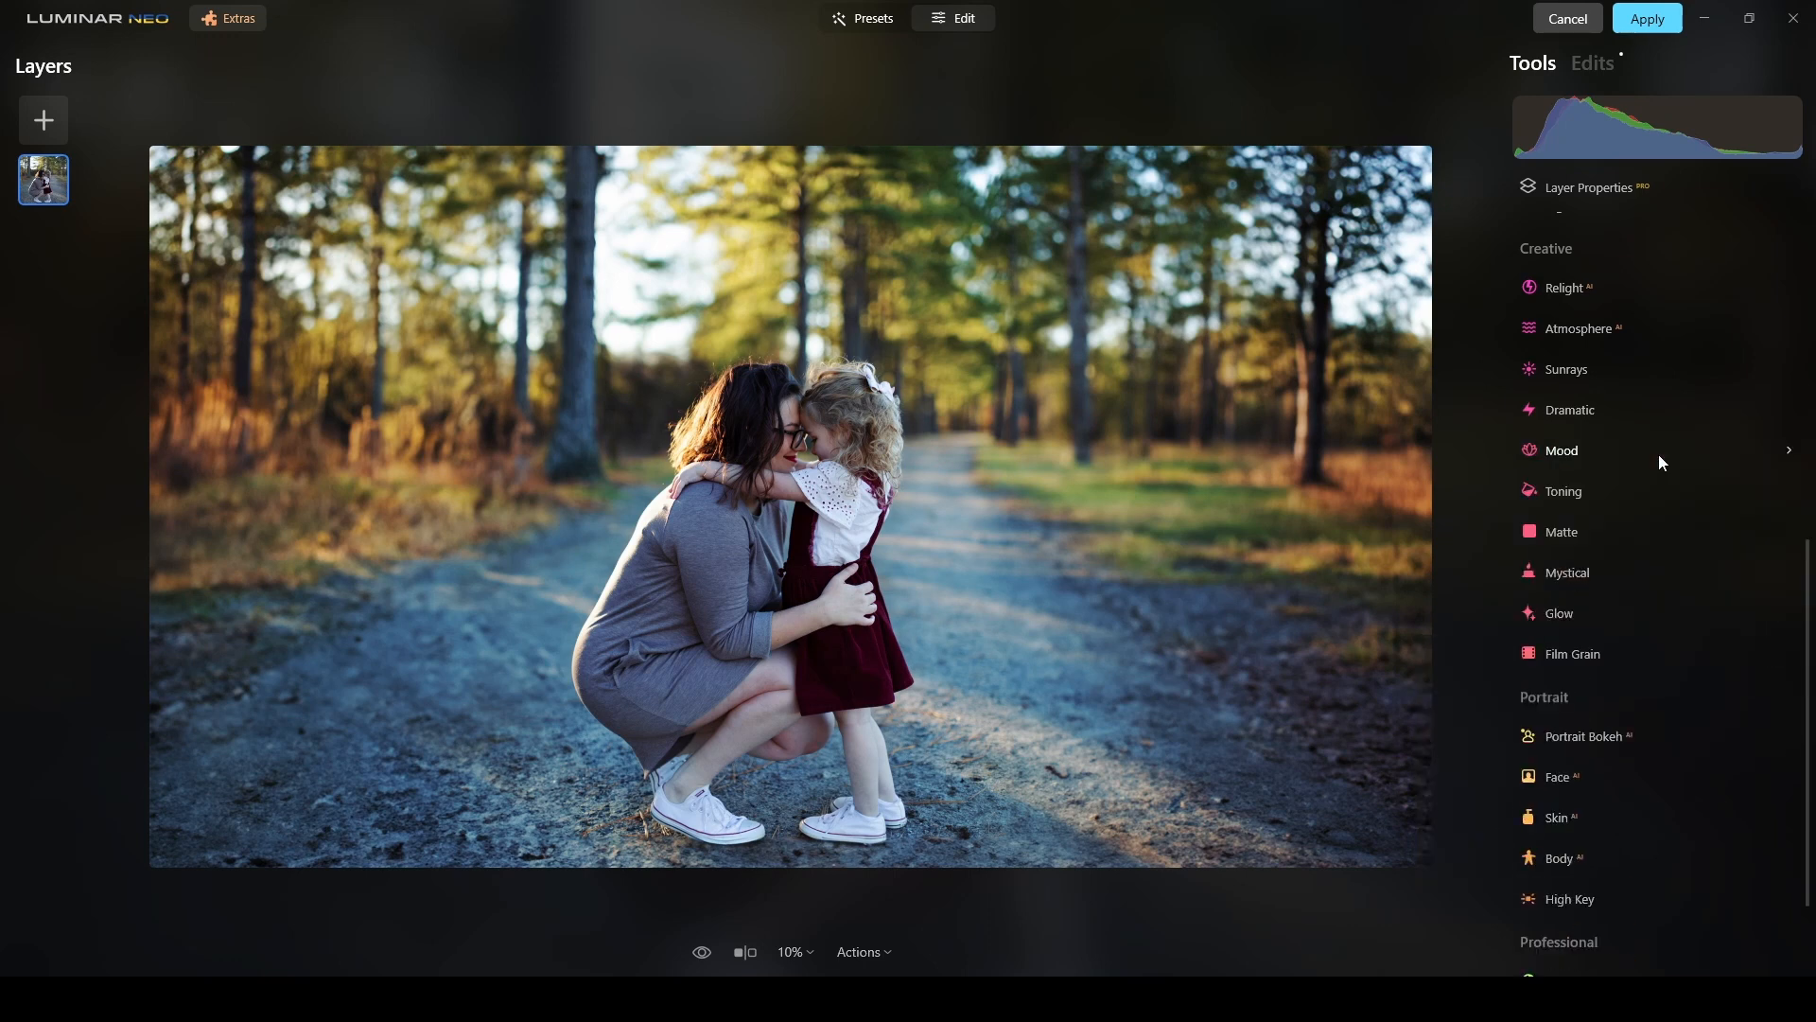
{"action": "left_click", "coordinate": [702, 954]}
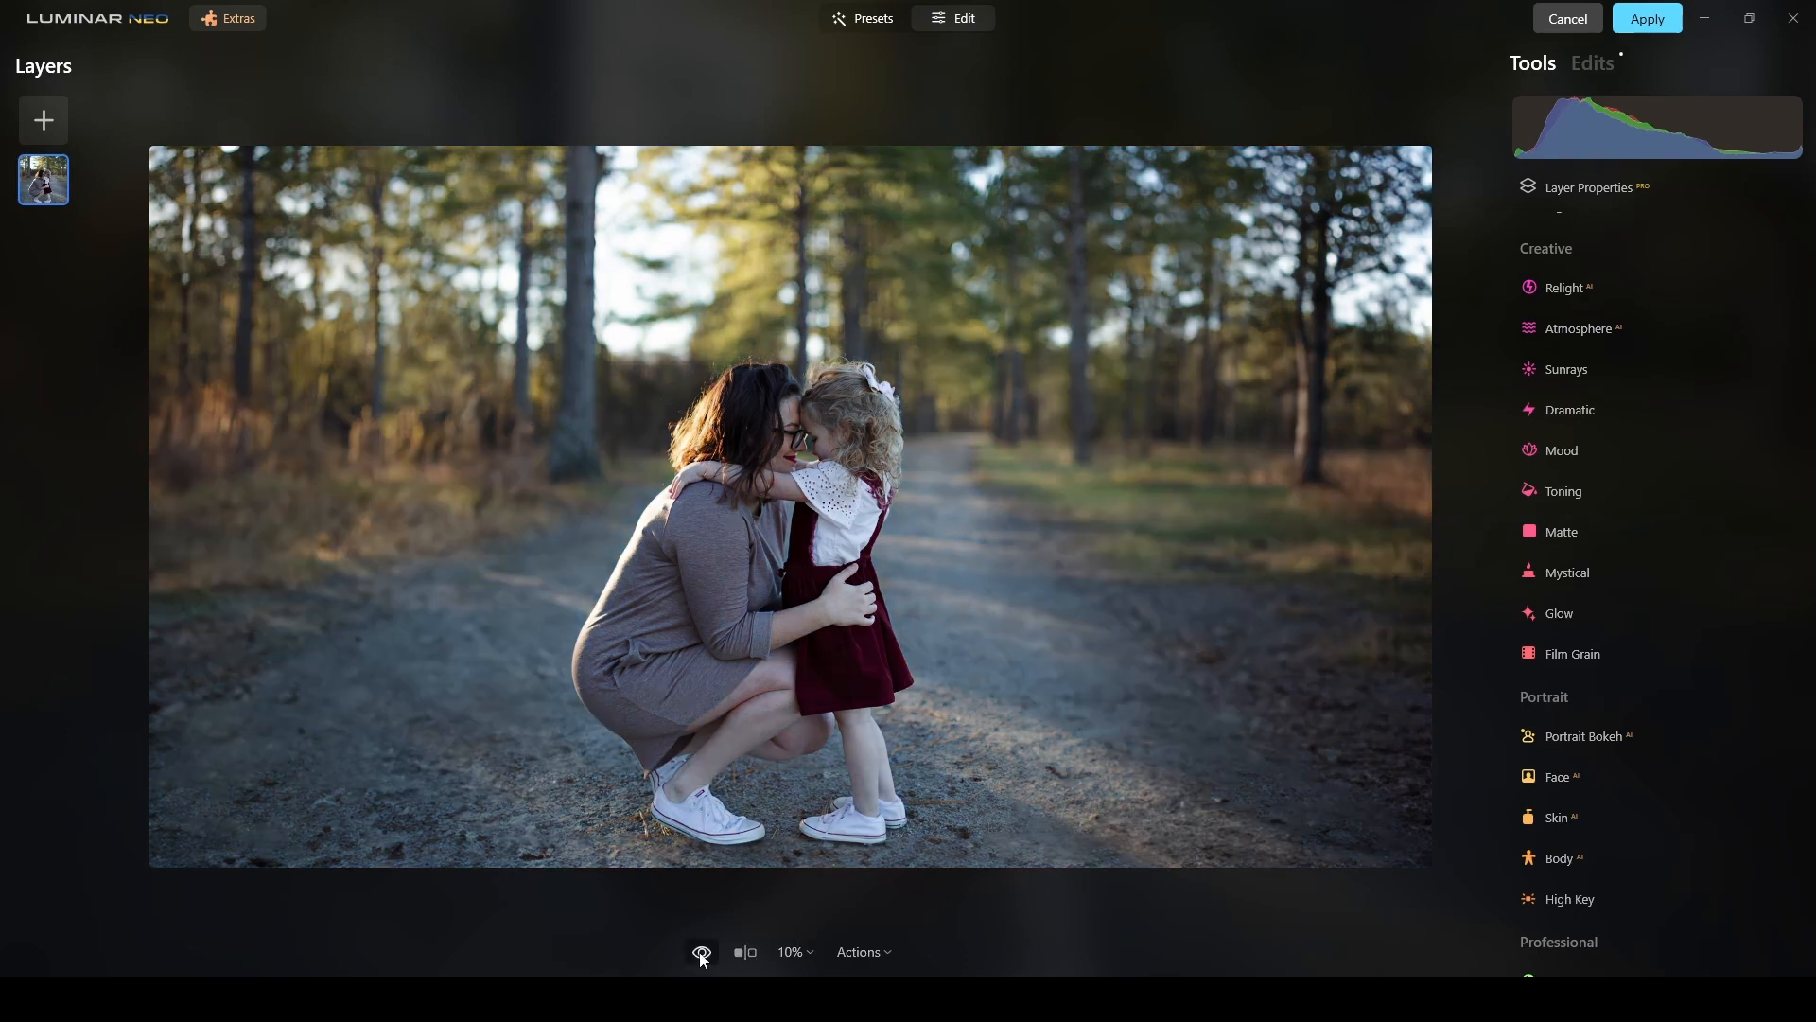
{"action": "left_click", "coordinate": [702, 953]}
{"action": "left_click", "coordinate": [702, 953]}
{"action": "left_click", "coordinate": [702, 953]}
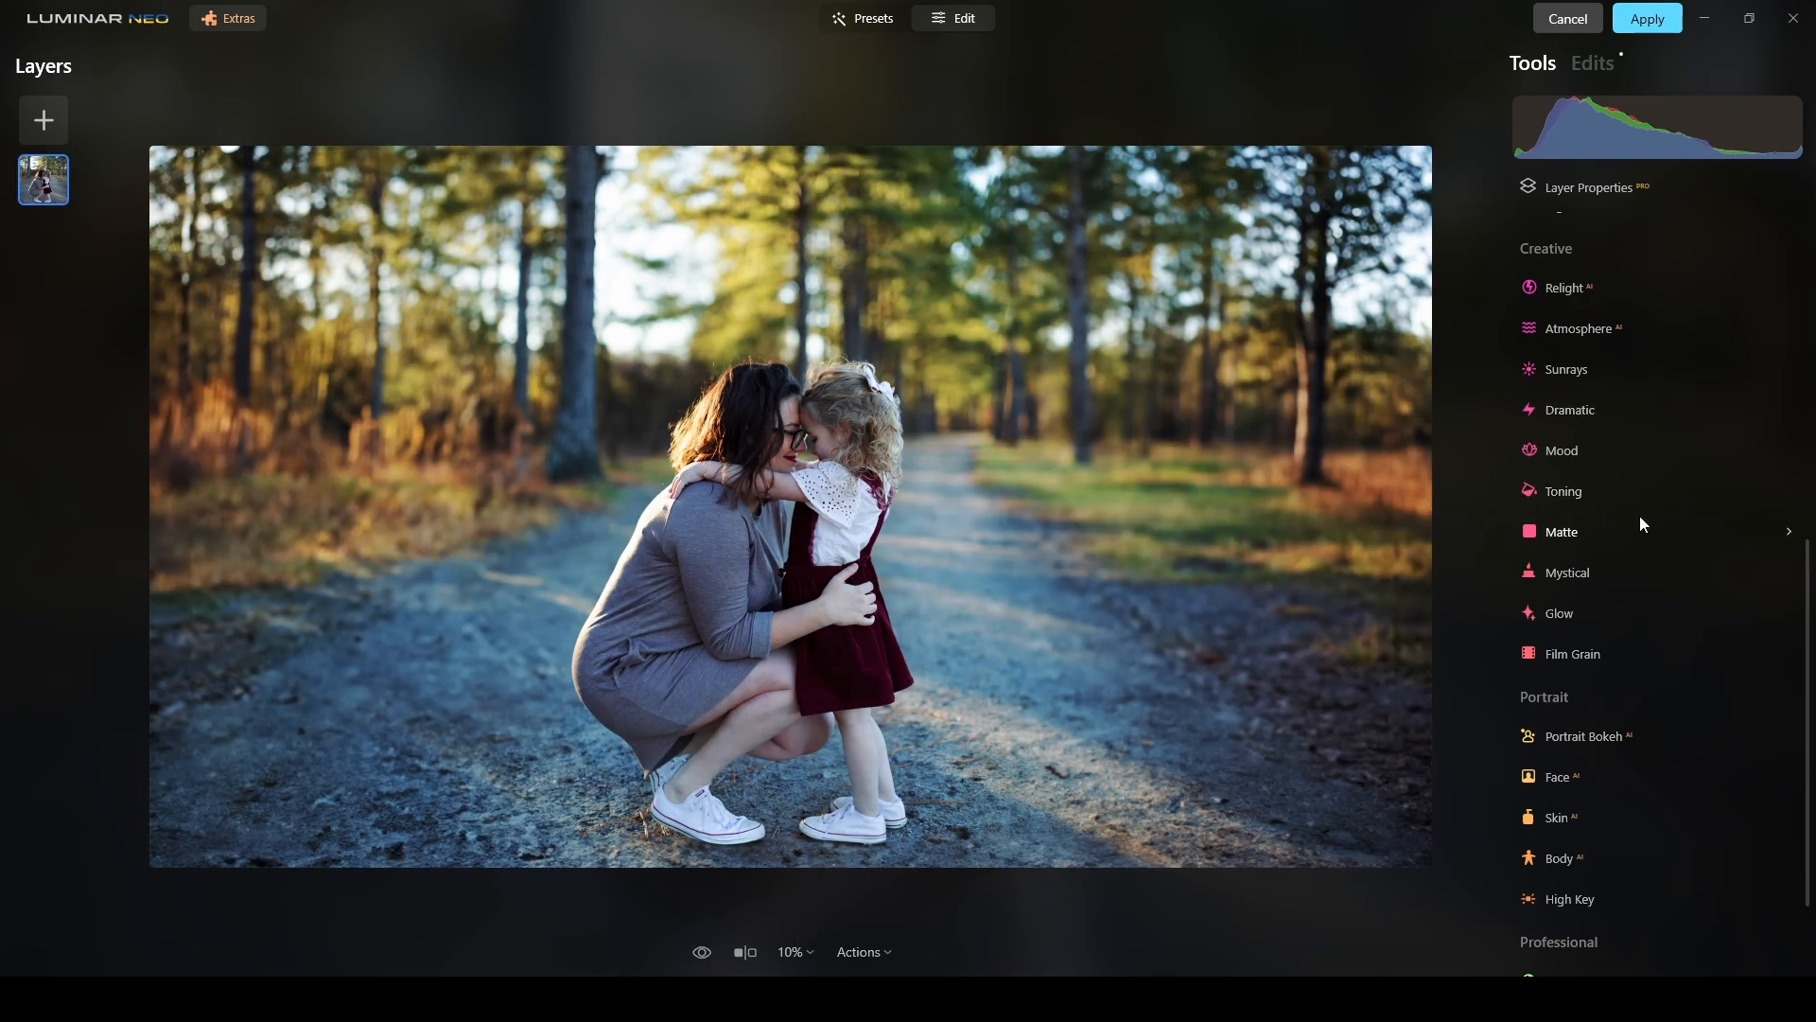
Add Sunrays with the sun center among the upper-left trees of the photo and an Amount of 69.
{"action": "scroll", "coordinate": [1643, 520], "scroll_direction": "up", "scroll_amount": 3}
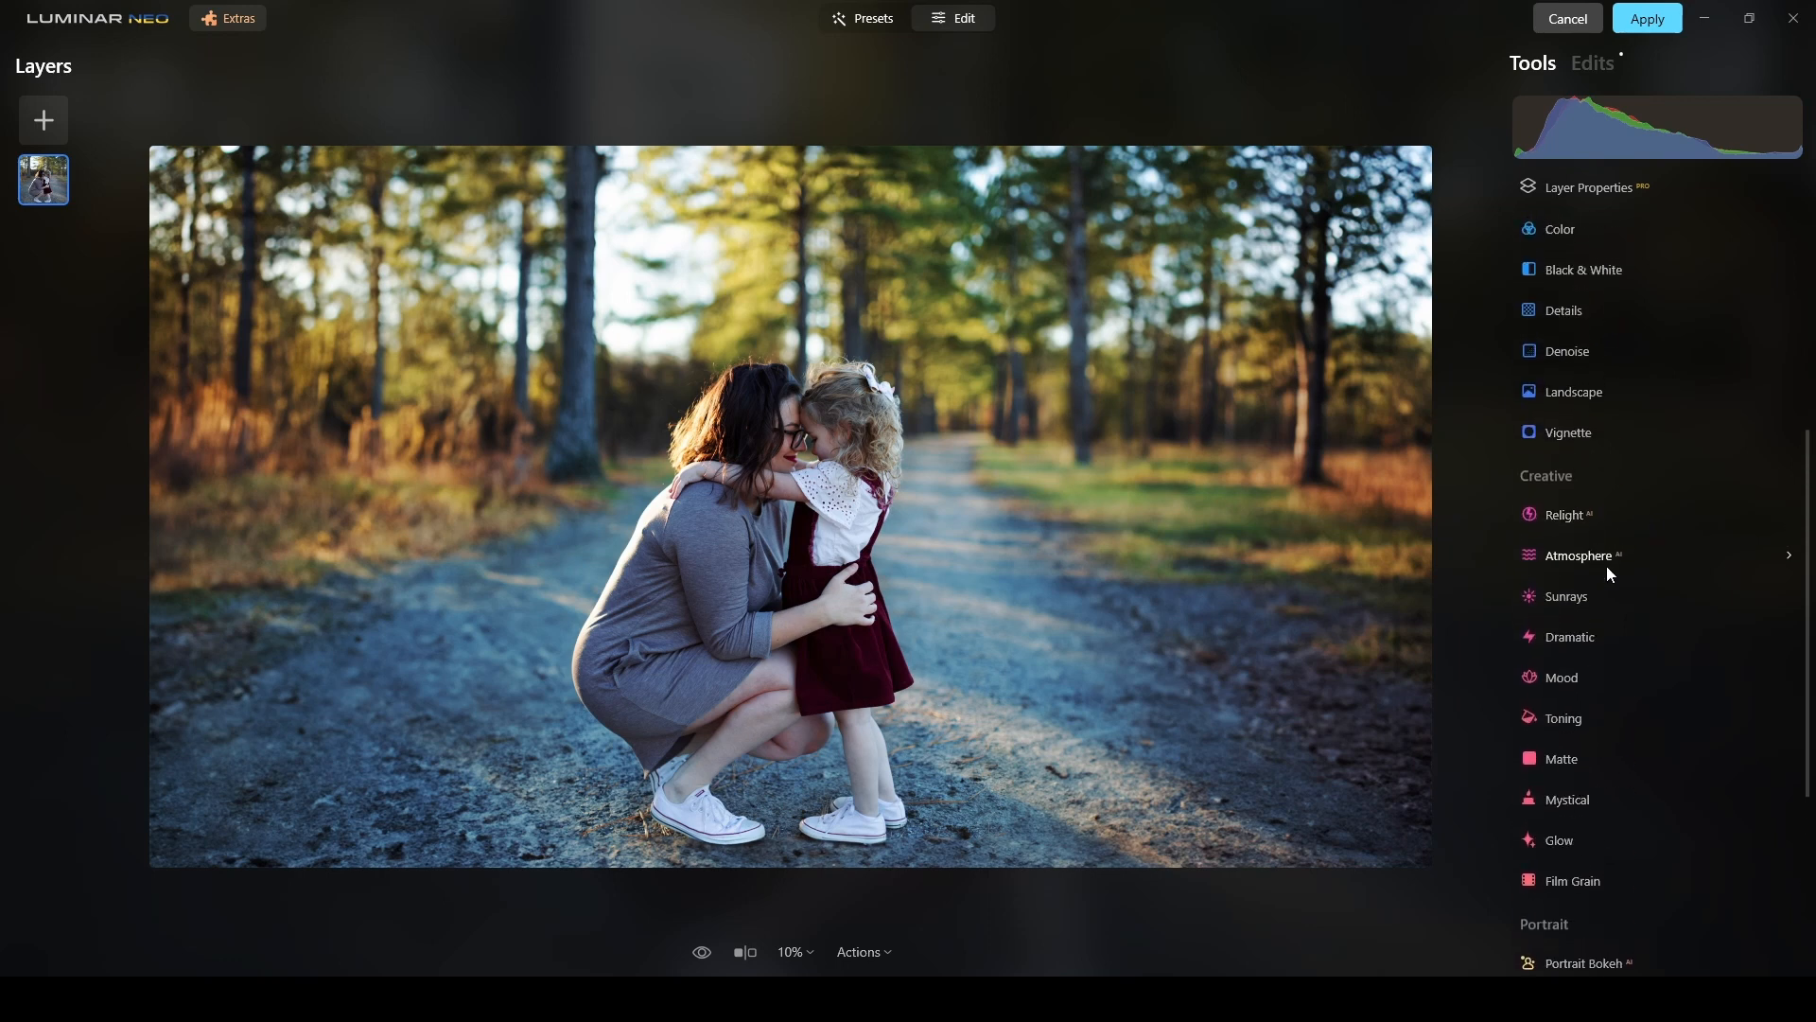
{"action": "left_click", "coordinate": [1562, 600]}
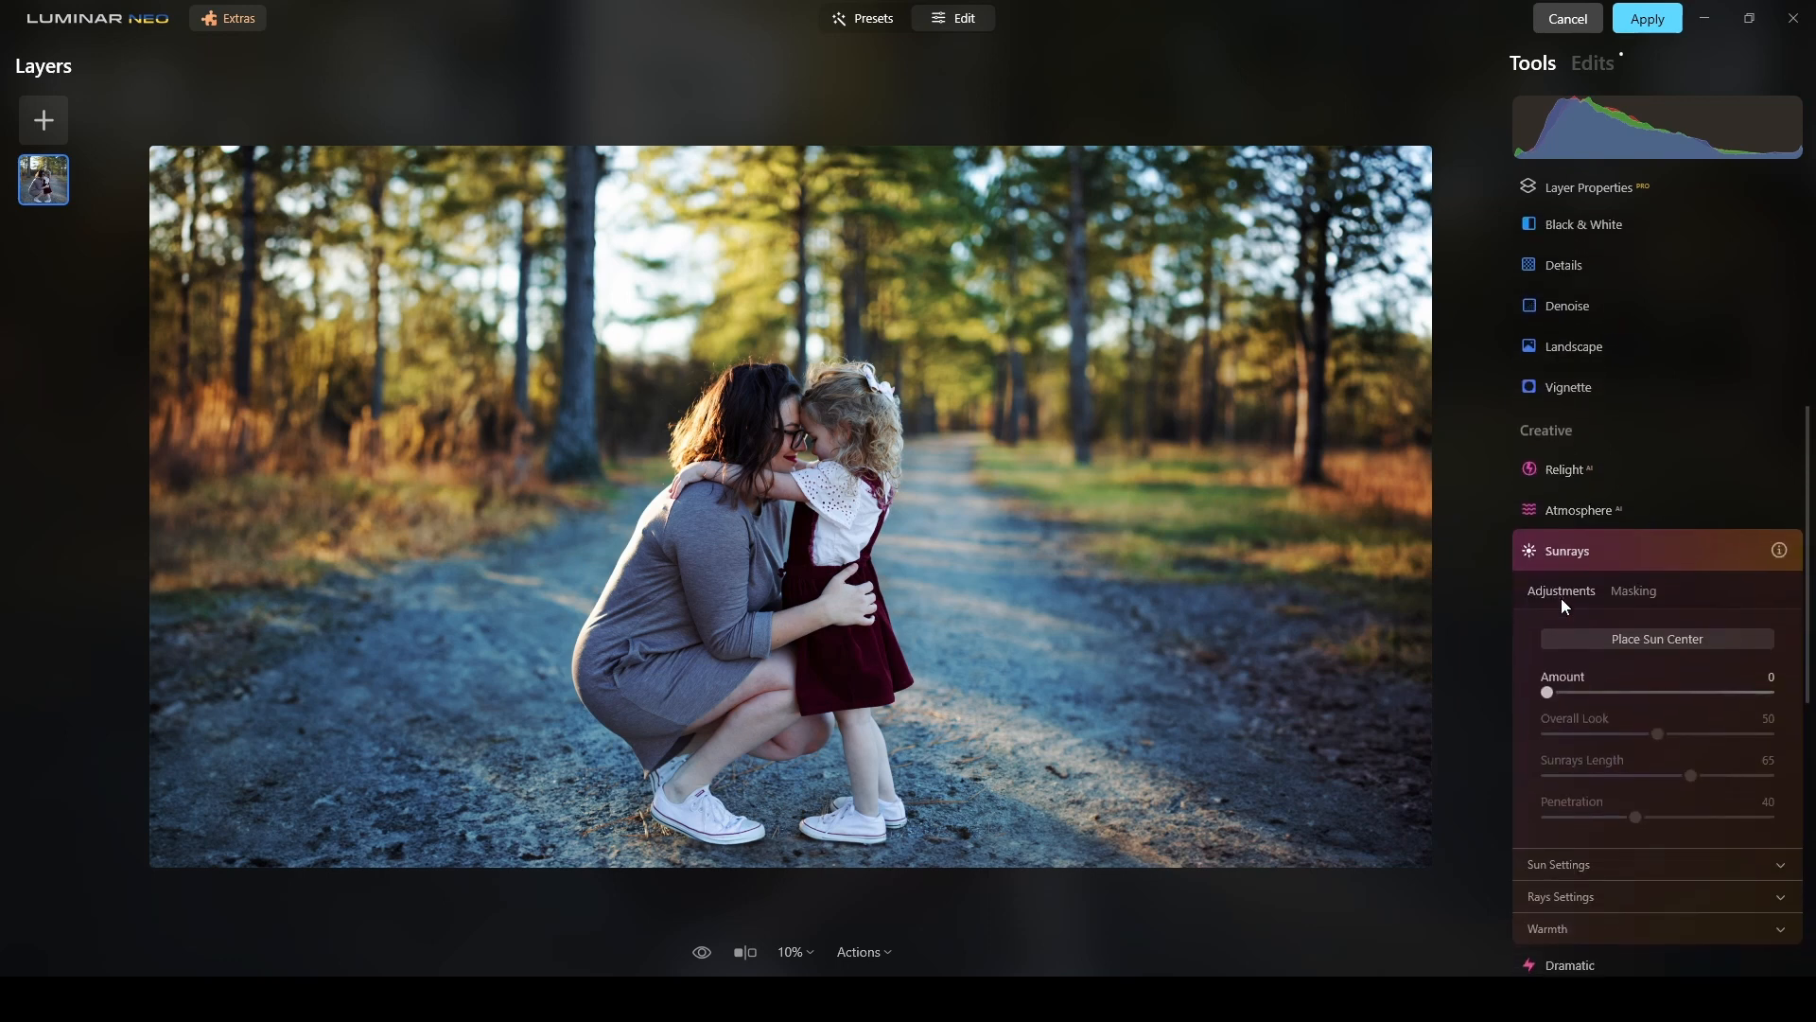
{"action": "left_click", "coordinate": [1666, 634]}
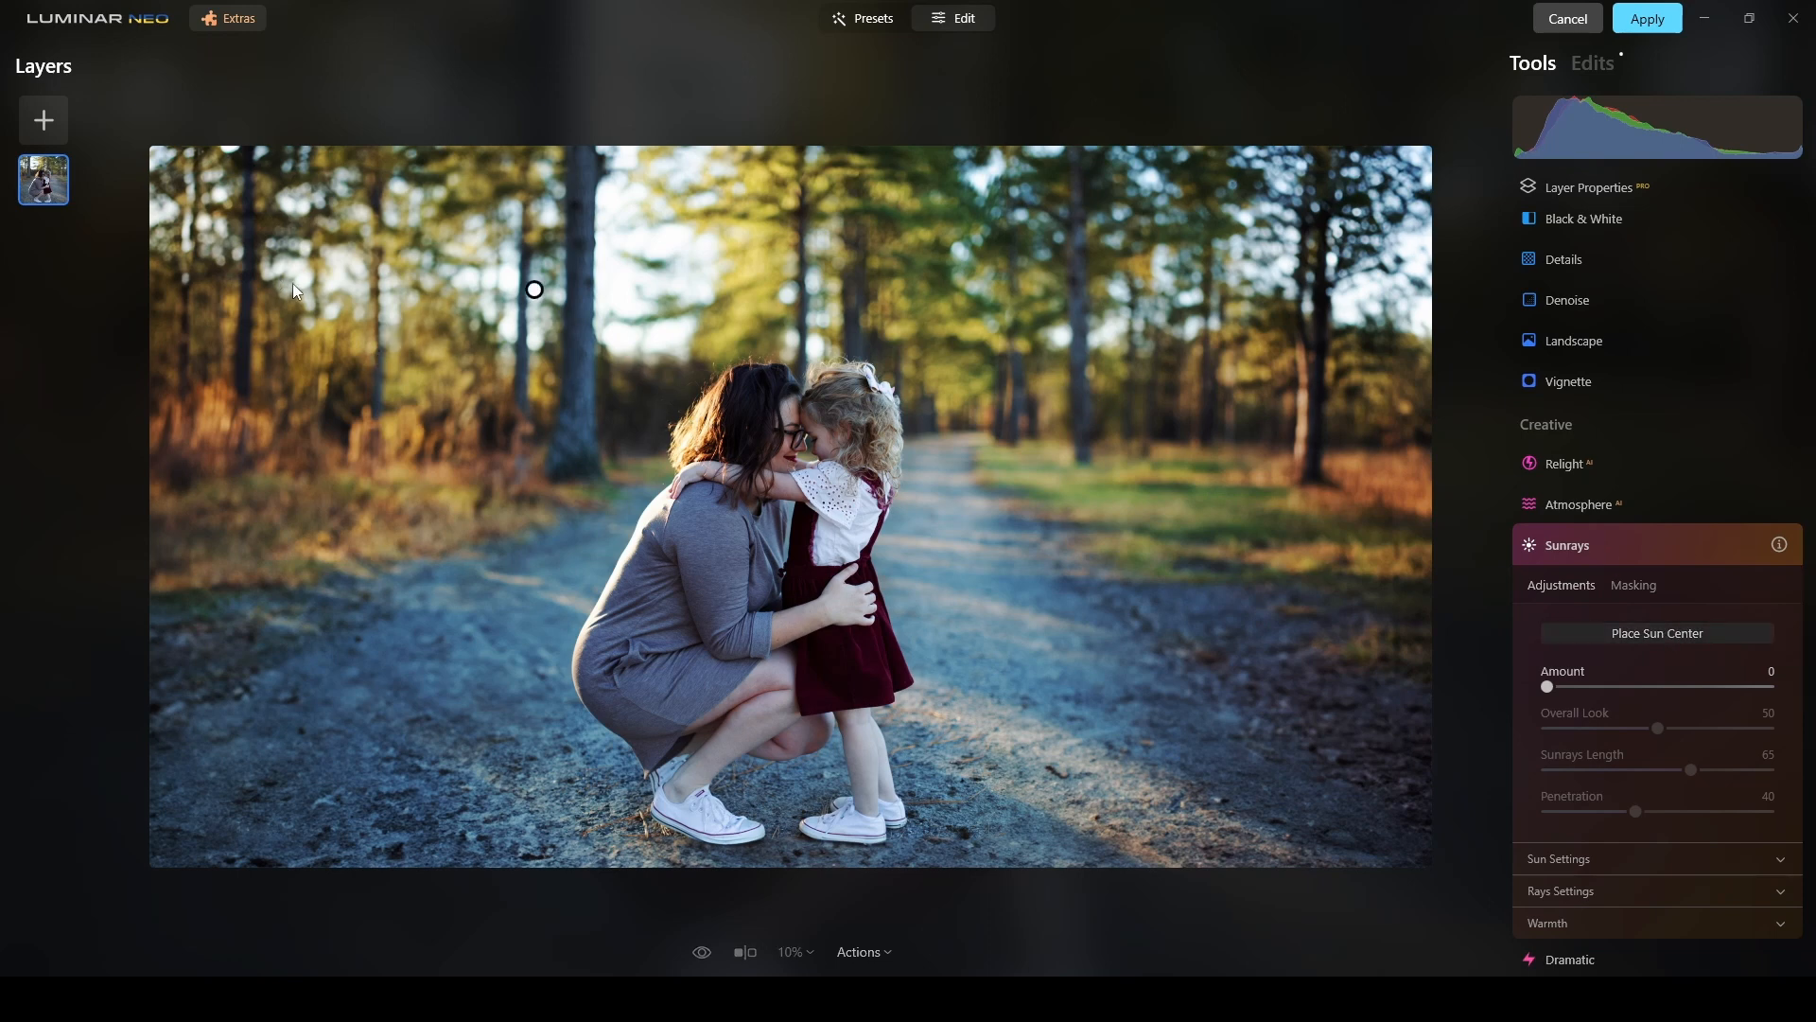
{"action": "mouse_move", "coordinate": [535, 289]}
{"action": "left_mouse_down"}
{"action": "mouse_move", "coordinate": [291, 284]}
{"action": "mouse_move", "coordinate": [271, 263]}
{"action": "left_mouse_up"}
{"action": "left_click_drag", "start_coordinate": [1555, 687], "coordinate": [1701, 692]}
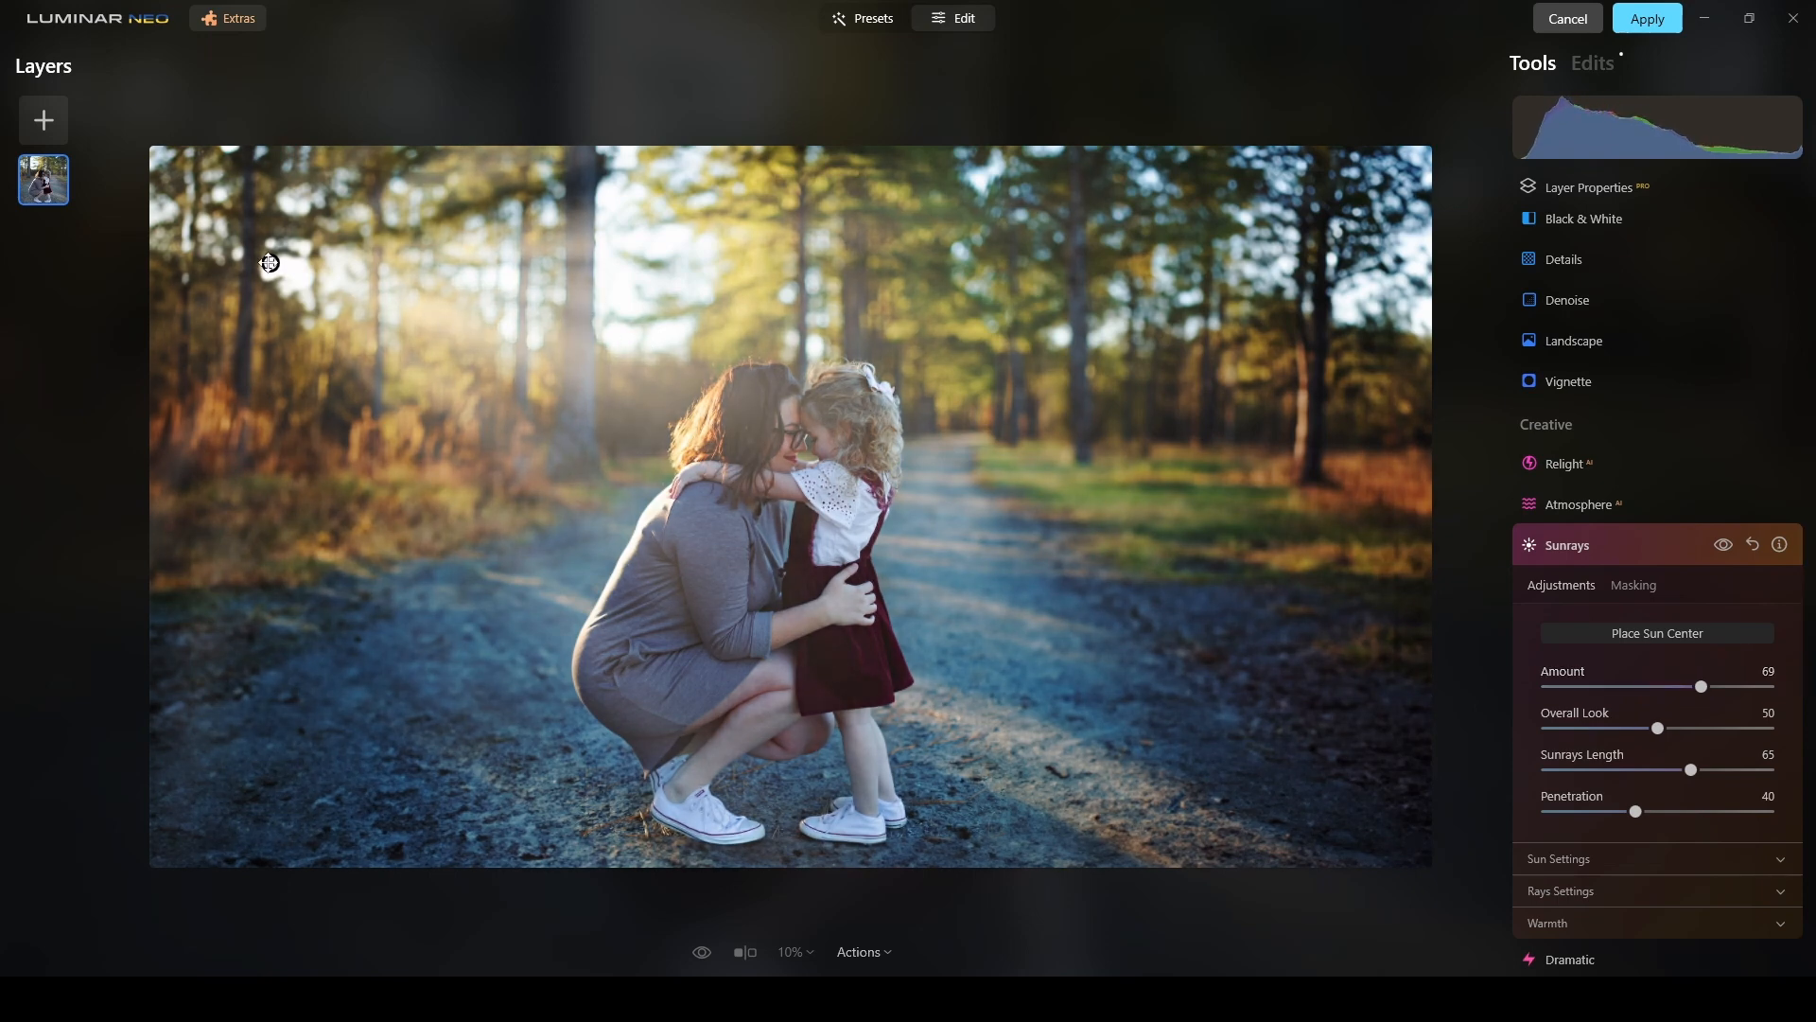
{"action": "mouse_move", "coordinate": [272, 264]}
{"action": "left_mouse_down"}
{"action": "mouse_move", "coordinate": [199, 227]}
{"action": "mouse_move", "coordinate": [216, 239]}
{"action": "left_mouse_up"}
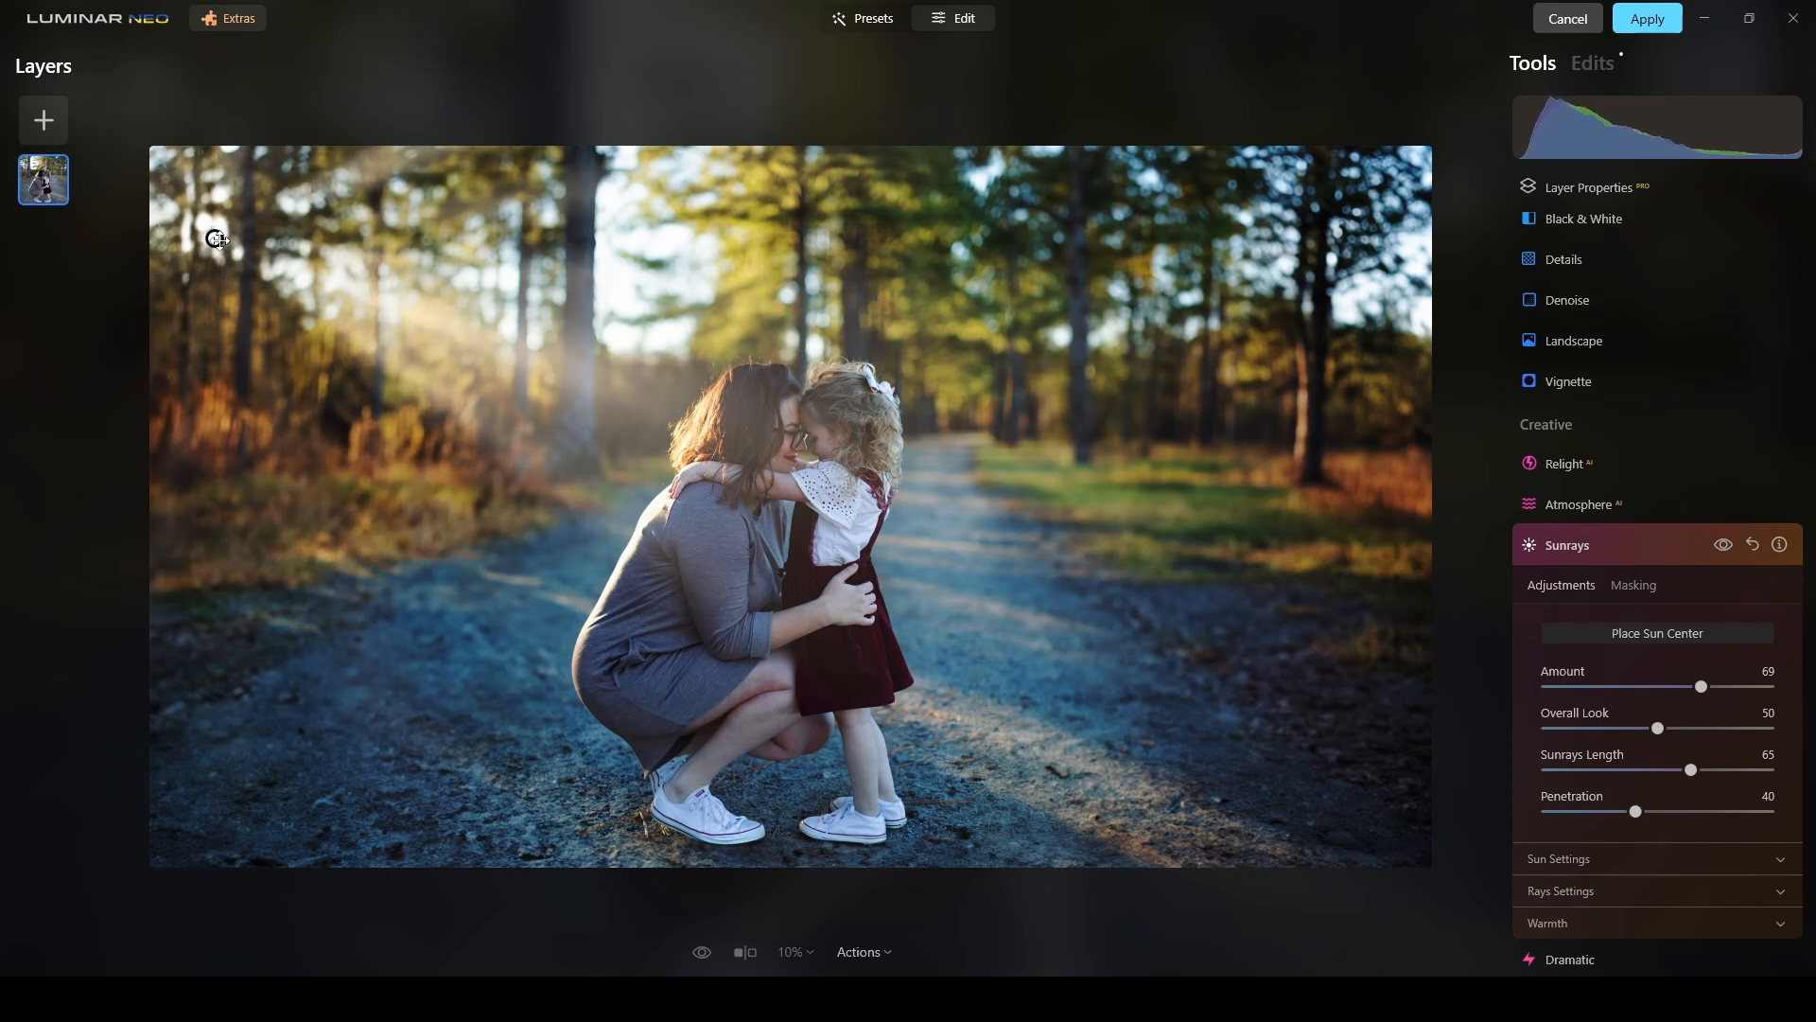
Adjust the Sunrays to Amount 67, Overall Look 39 and Penetration 67, and review the Sun Settings.
{"action": "left_click_drag", "start_coordinate": [1709, 696], "coordinate": [1702, 695]}
{"action": "left_click_drag", "start_coordinate": [1643, 812], "coordinate": [1639, 736]}
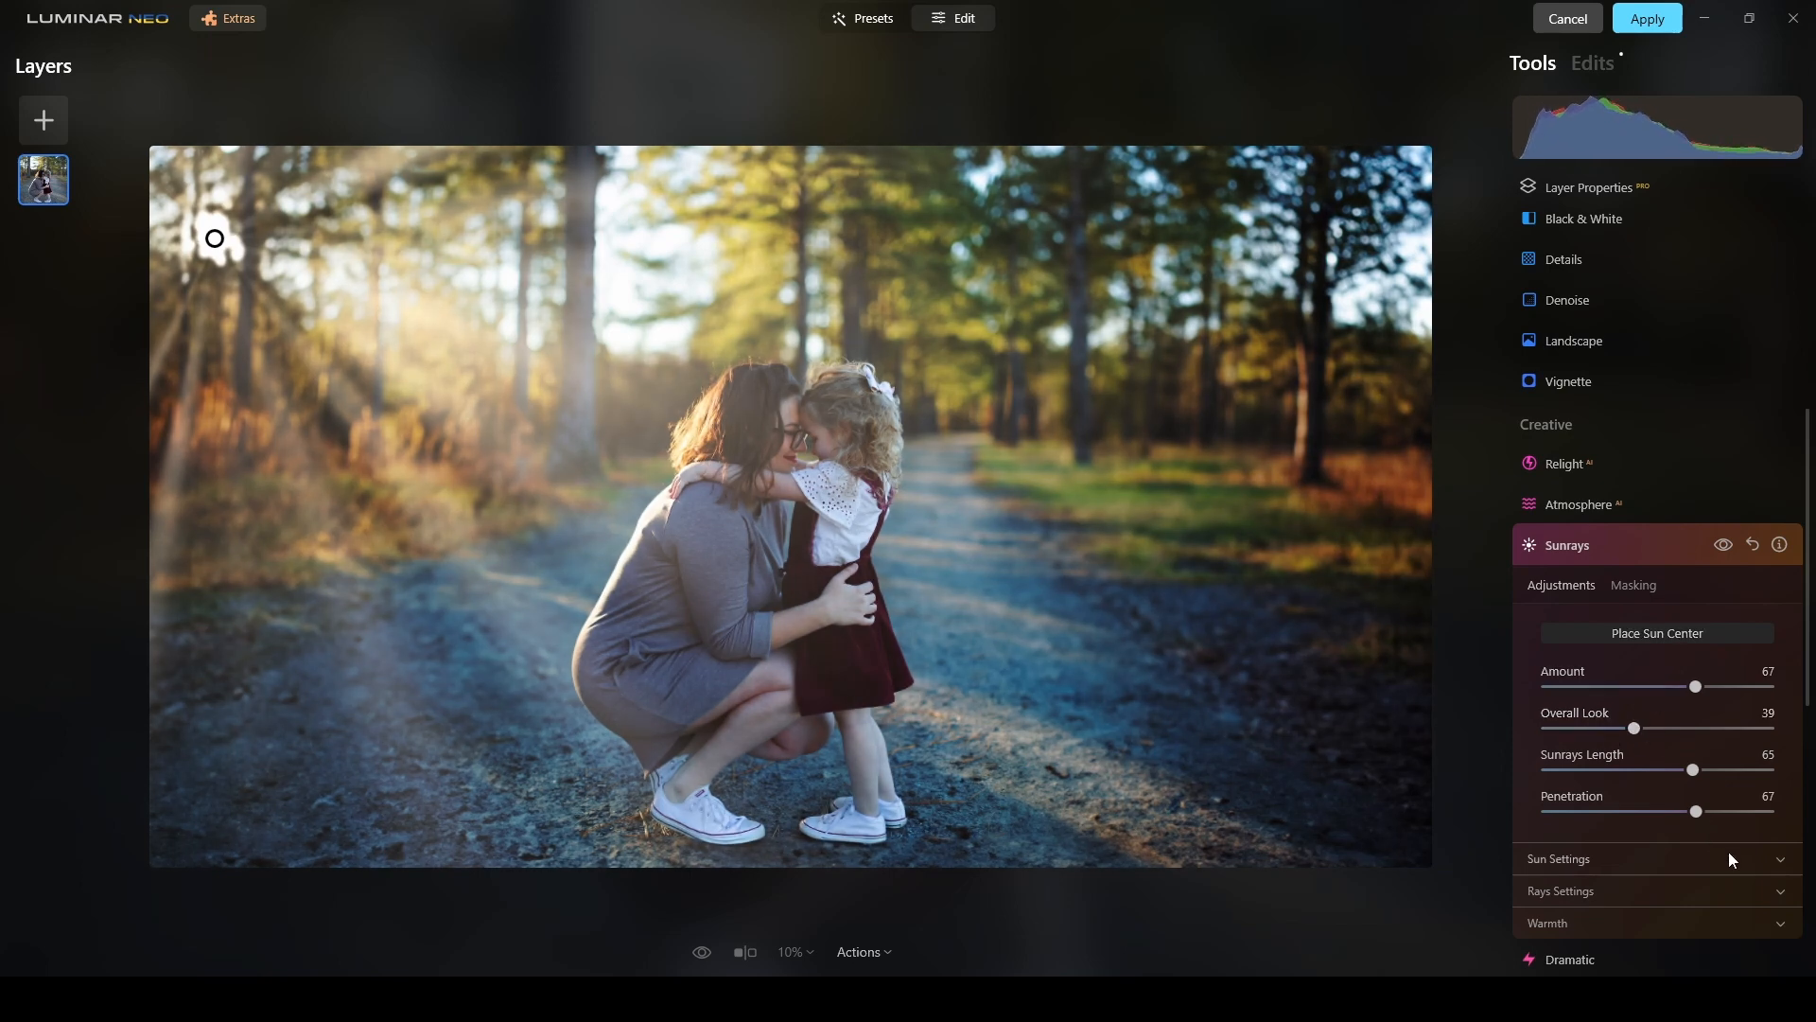
{"action": "left_click", "coordinate": [1761, 858]}
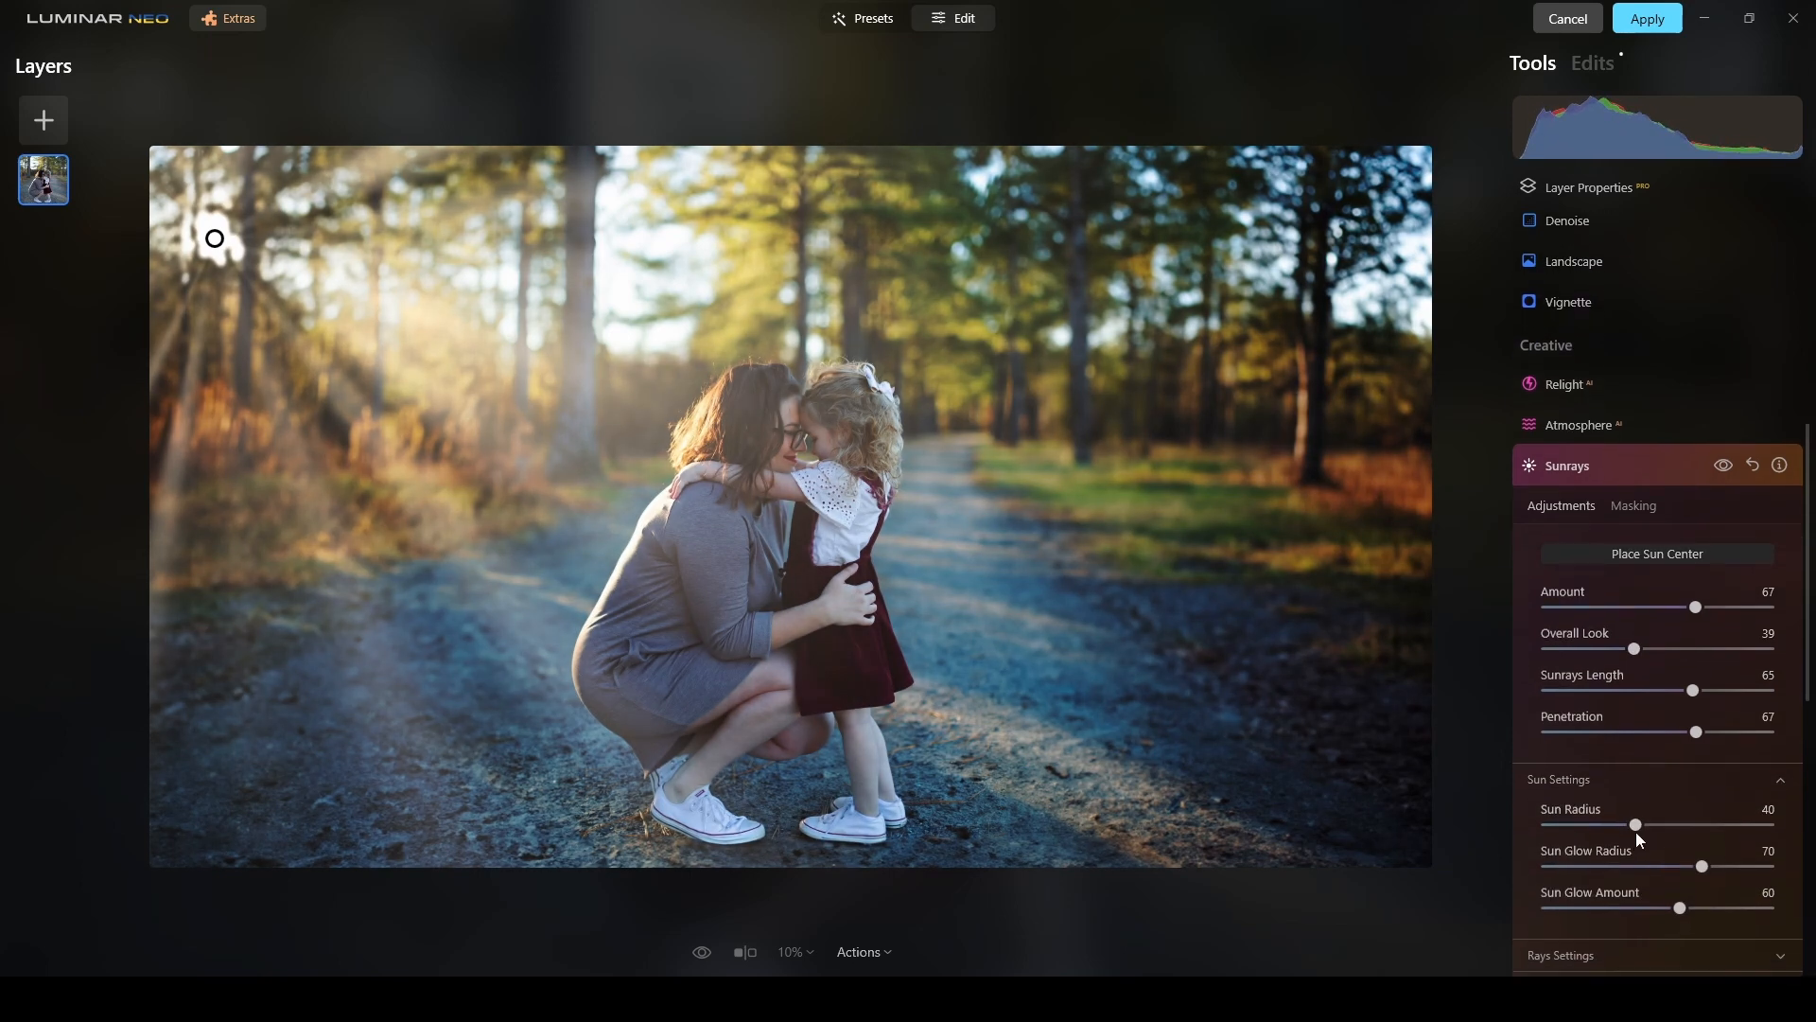
{"action": "scroll", "coordinate": [1680, 791], "scroll_direction": "down", "scroll_amount": 3}
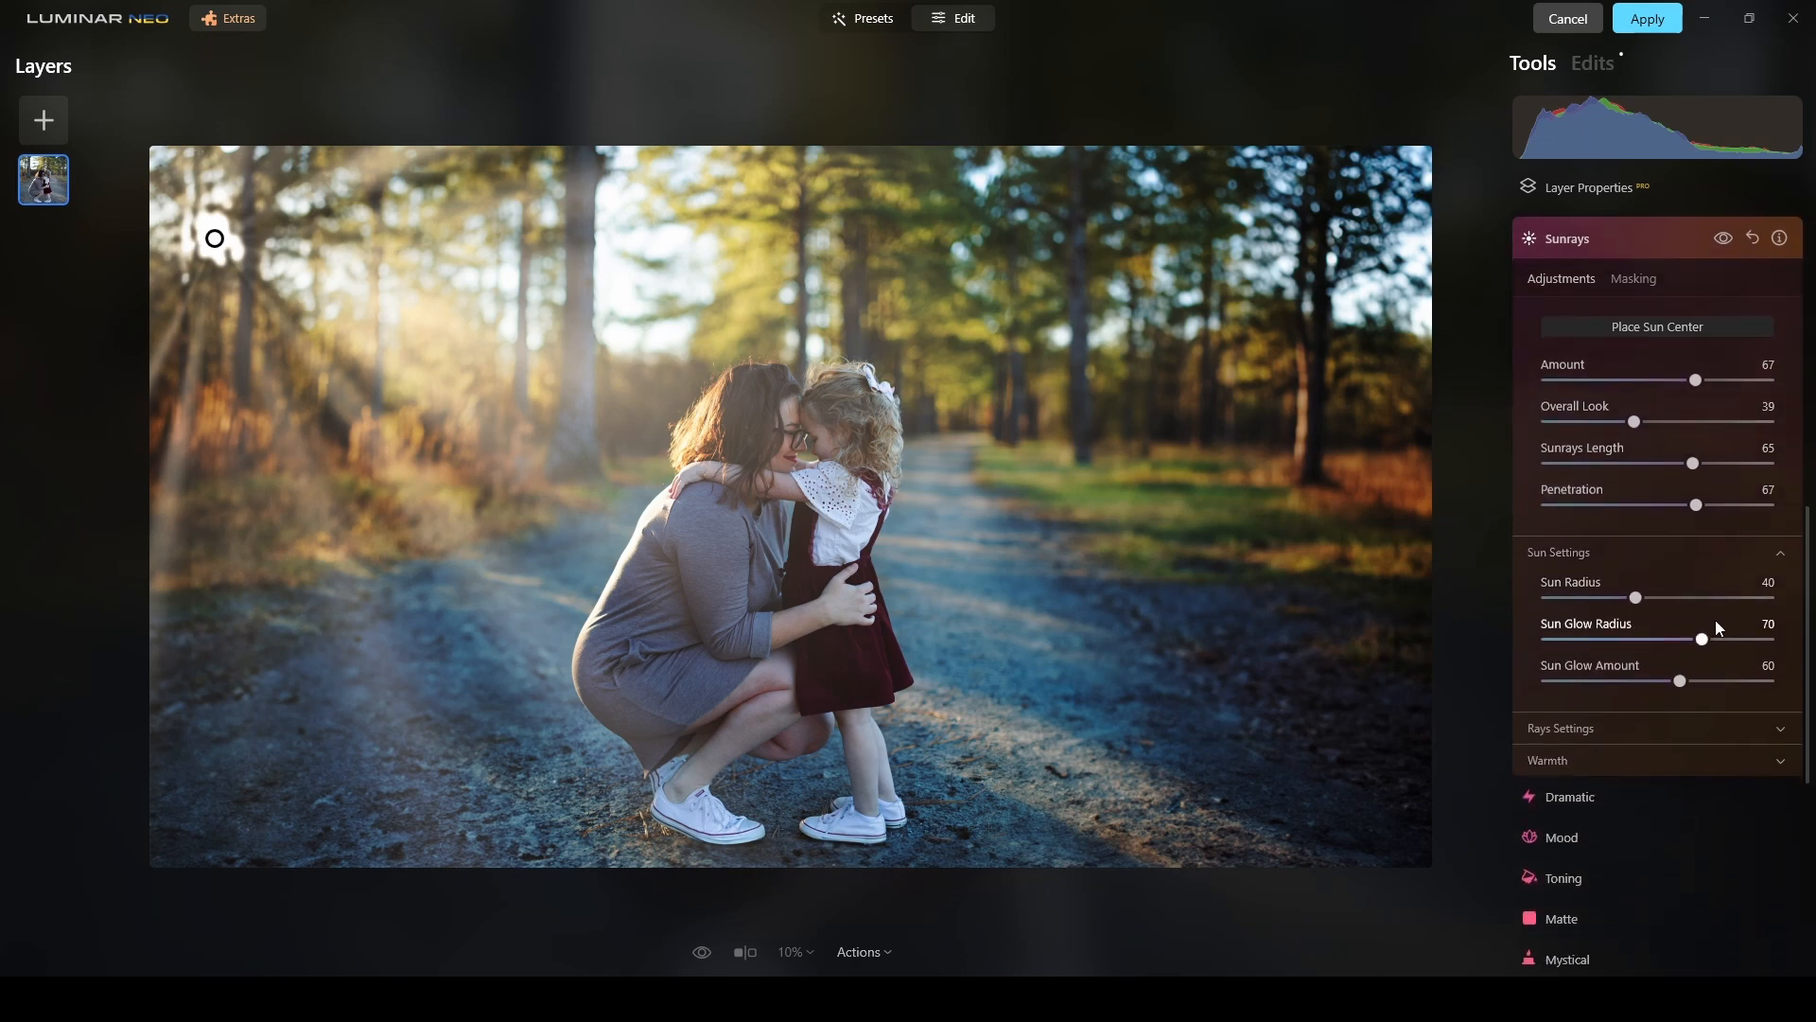
{"action": "left_click", "coordinate": [1689, 558]}
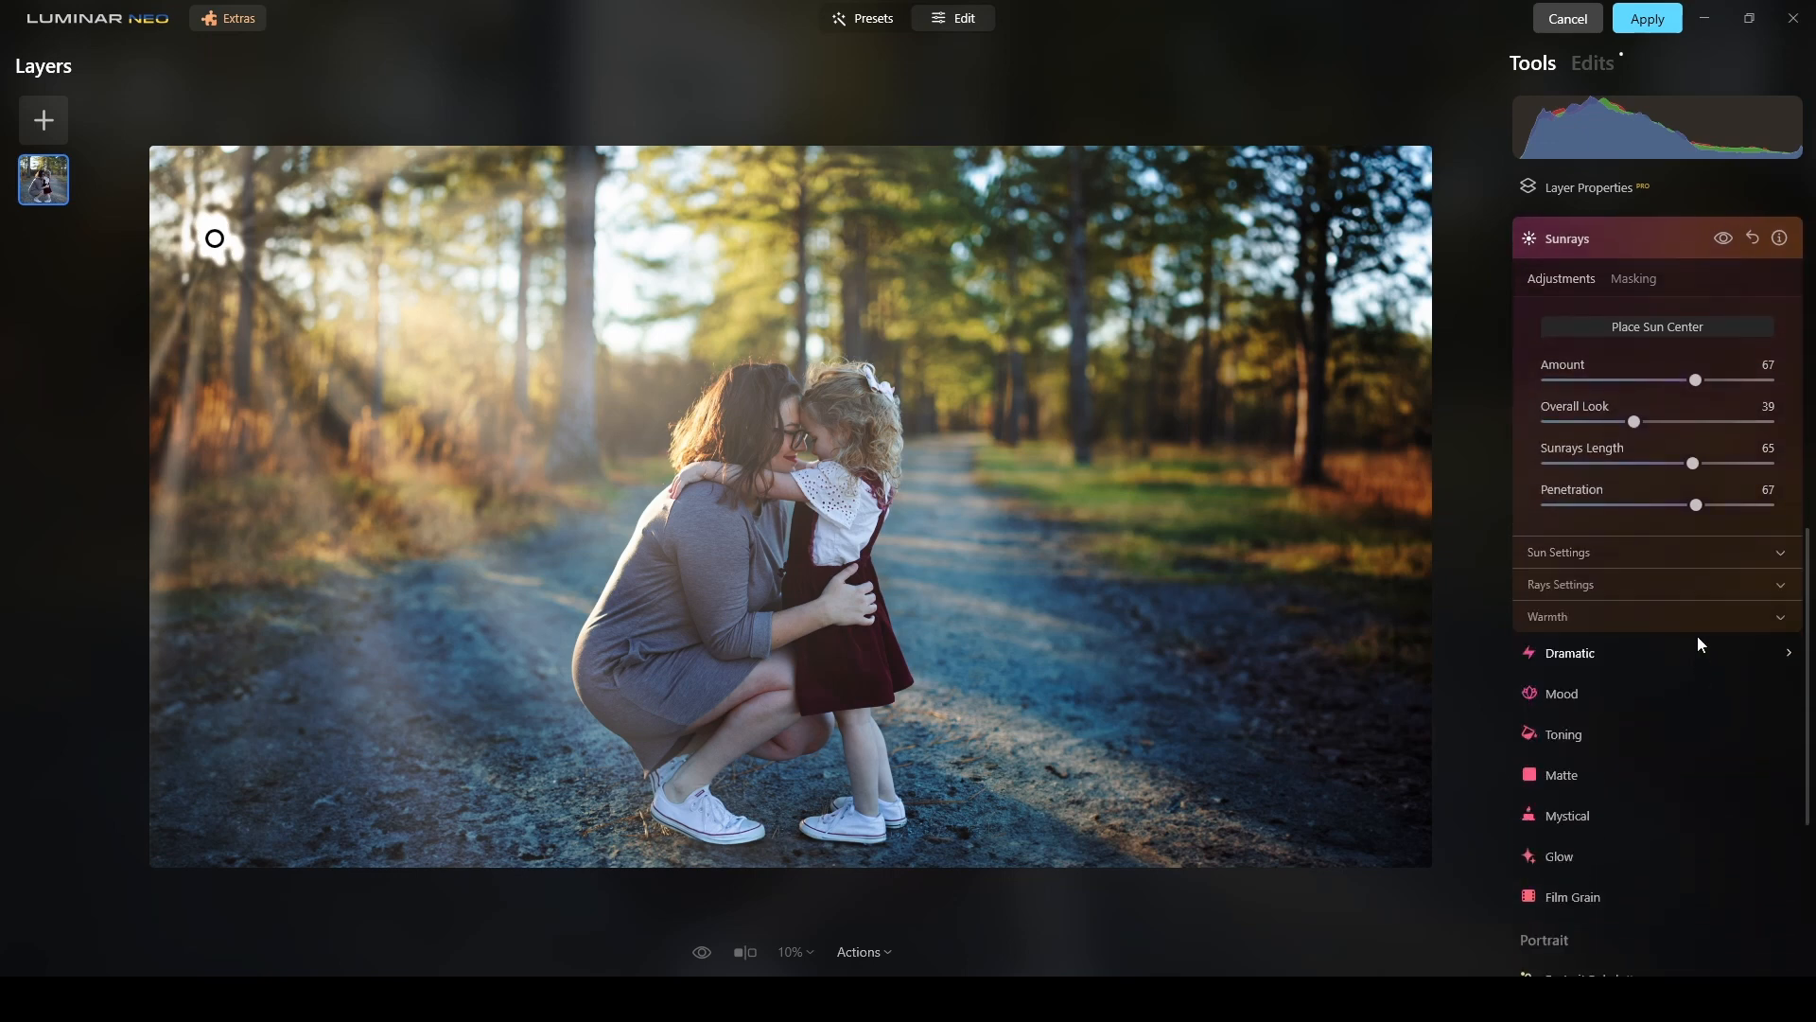
Set the Number of Sunrays to 8, Randomize to 0, Sun Warmth to 42 and Sunrays Warmth to 49.
{"action": "left_click", "coordinate": [1694, 586]}
{"action": "left_click_drag", "start_coordinate": [1656, 631], "coordinate": [1543, 676]}
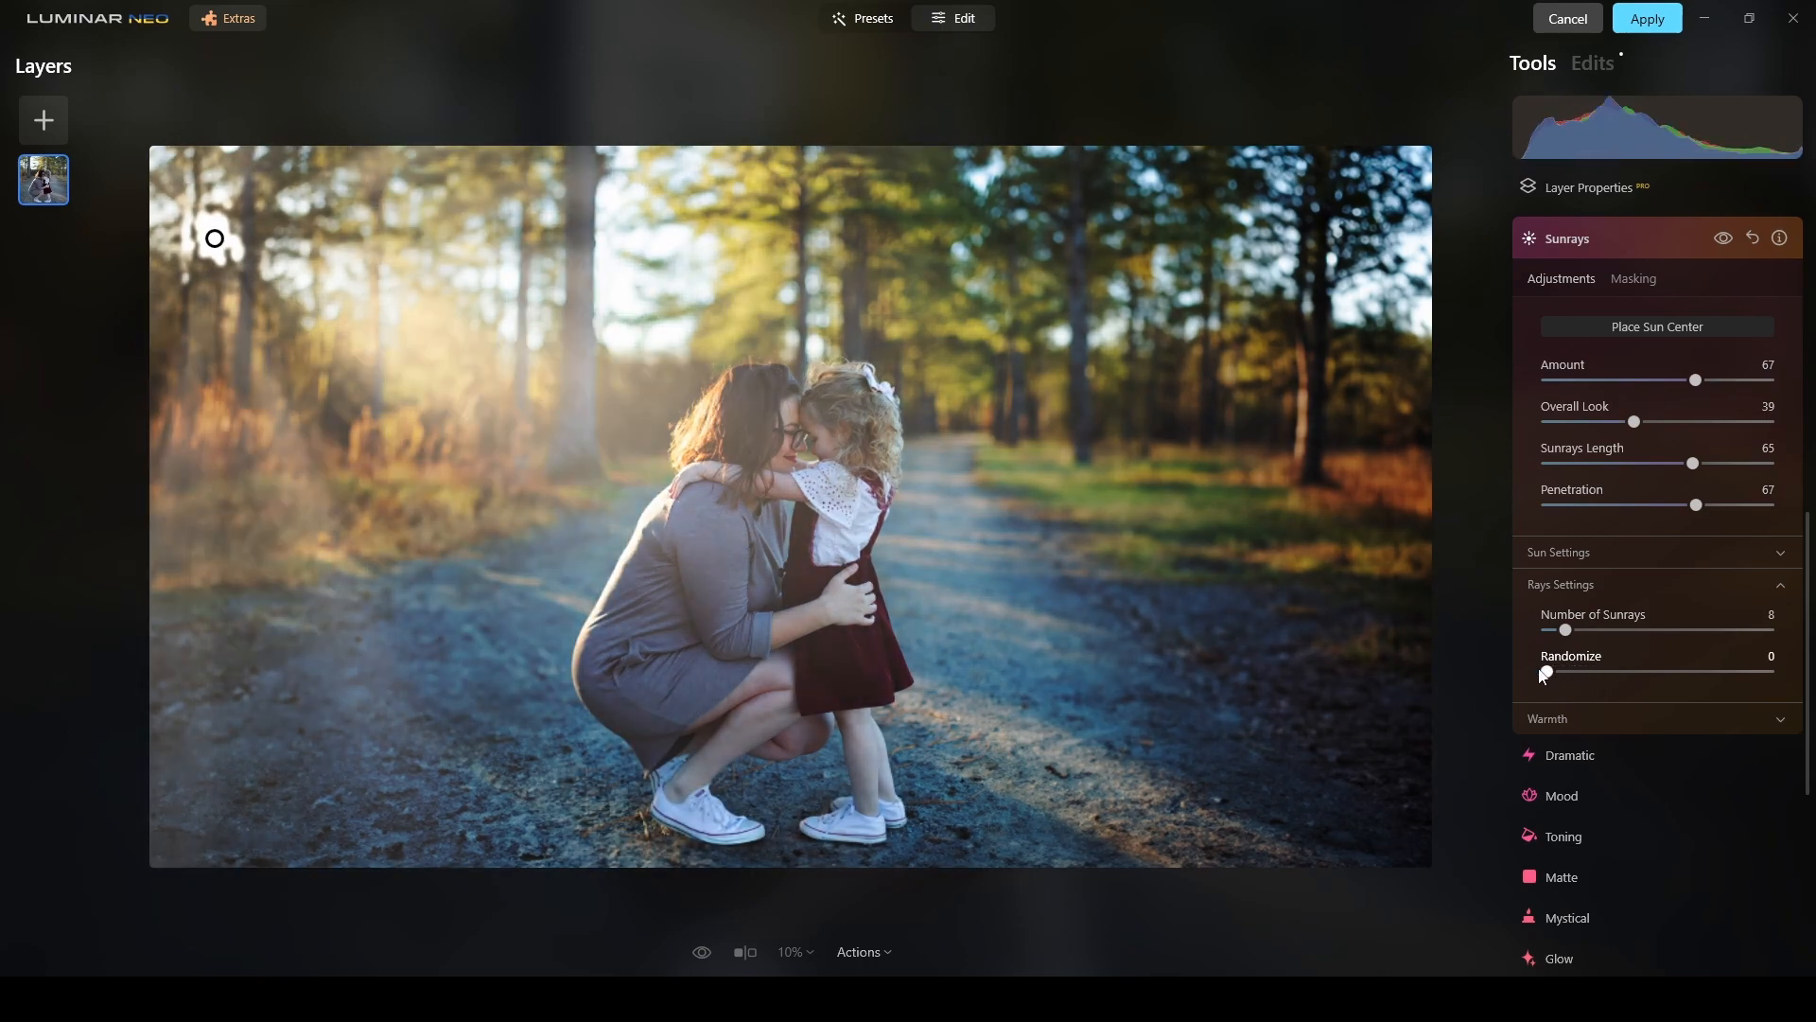
{"action": "left_click", "coordinate": [1625, 719]}
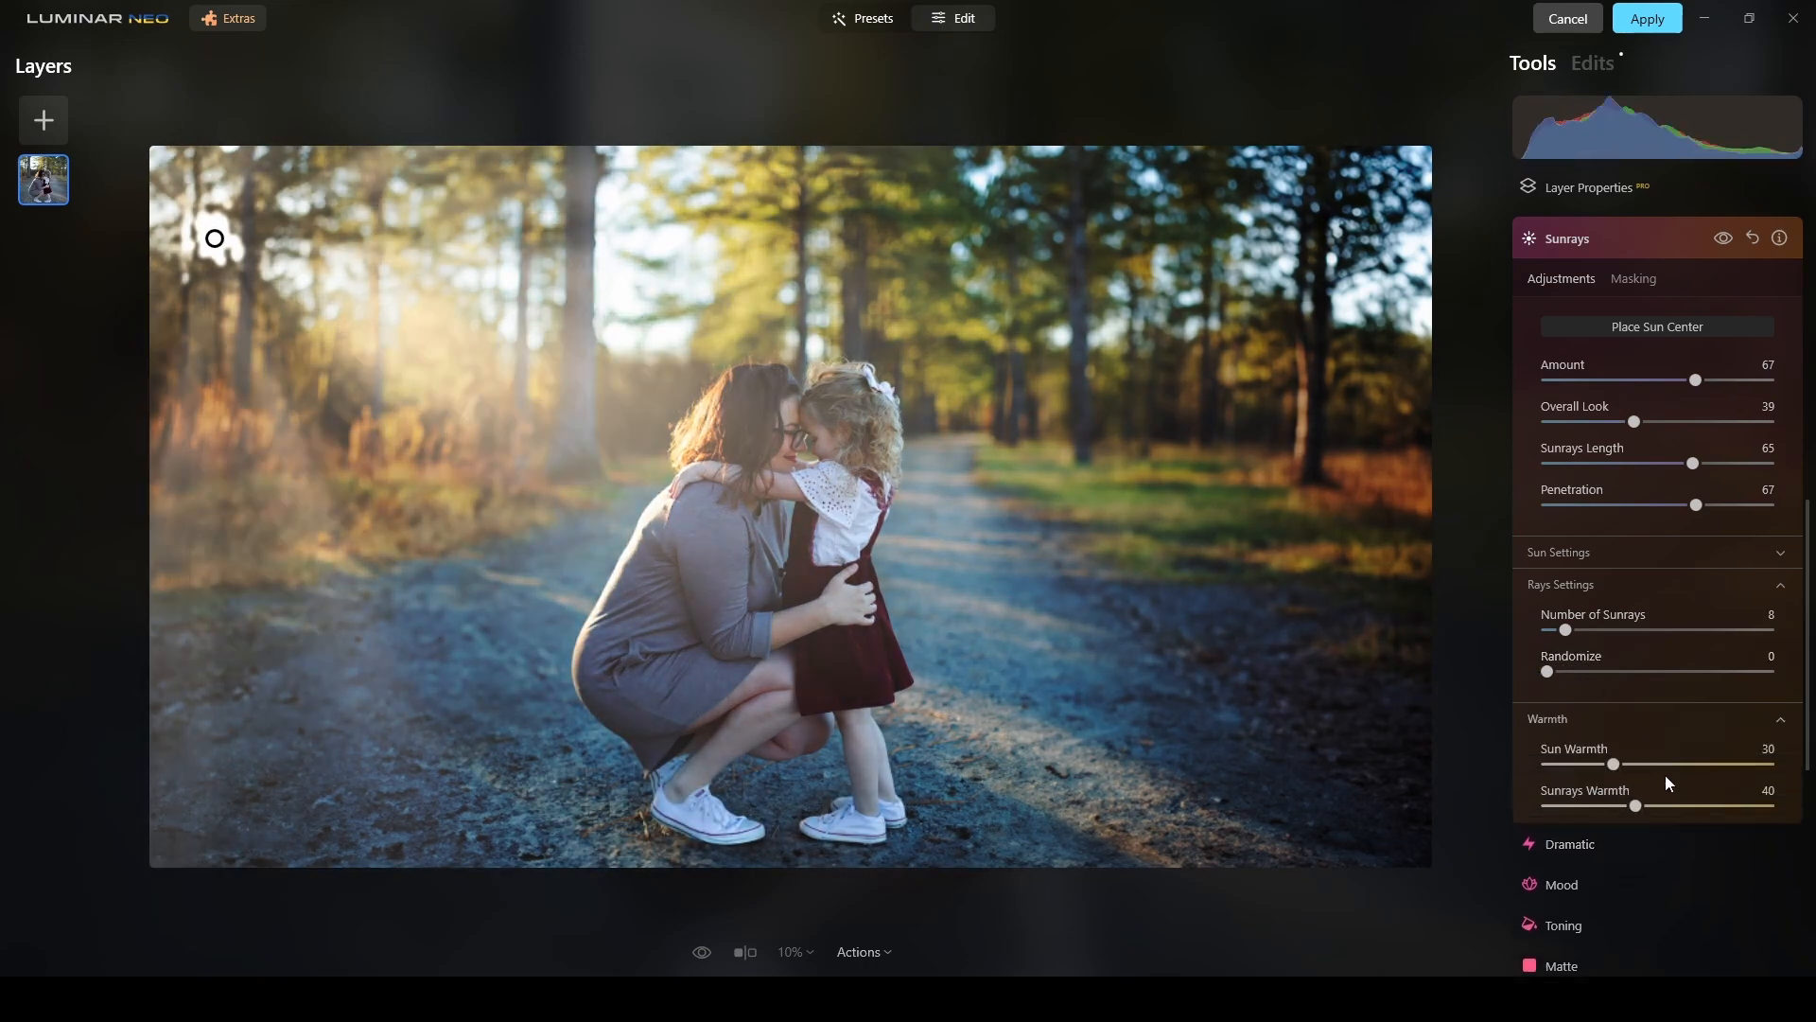
{"action": "left_click_drag", "start_coordinate": [1663, 812], "coordinate": [1642, 768]}
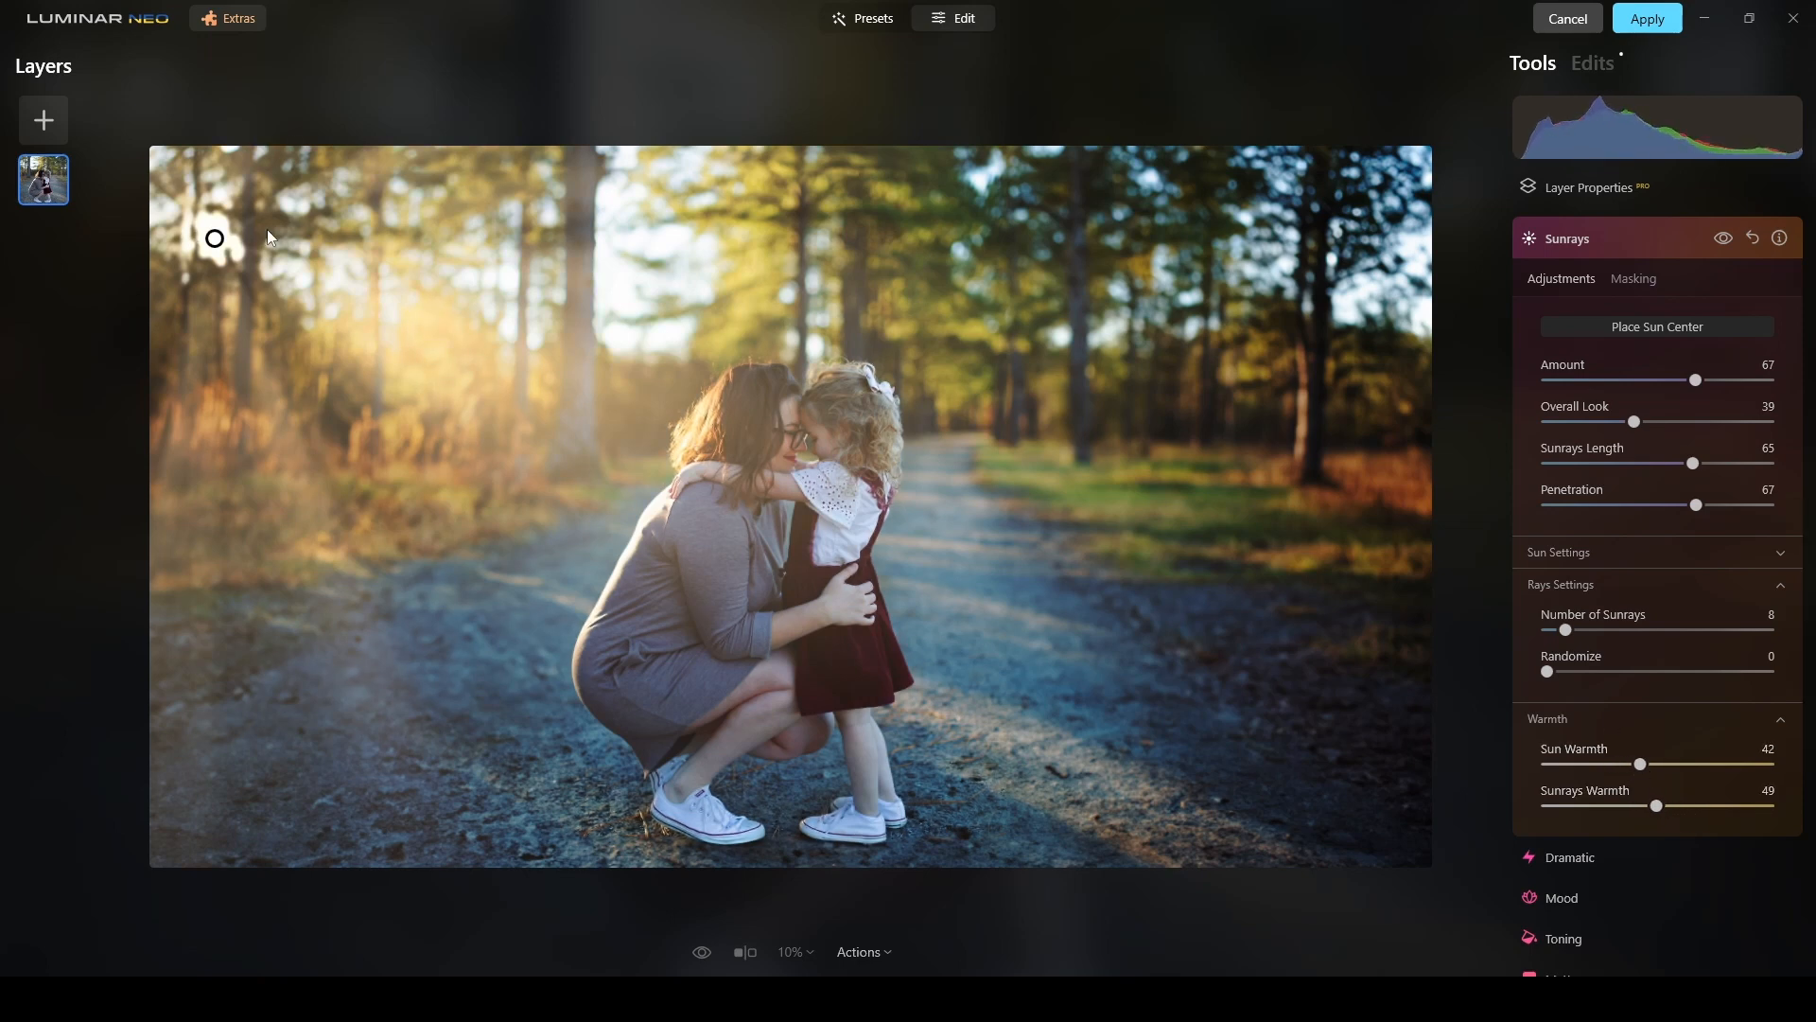
Move the sun center slightly closer to the photo's upper-left corner and compare the result with the original.
{"action": "mouse_move", "coordinate": [212, 239]}
{"action": "left_mouse_down"}
{"action": "mouse_move", "coordinate": [173, 189]}
{"action": "mouse_move", "coordinate": [211, 231]}
{"action": "mouse_move", "coordinate": [187, 221]}
{"action": "left_mouse_up"}
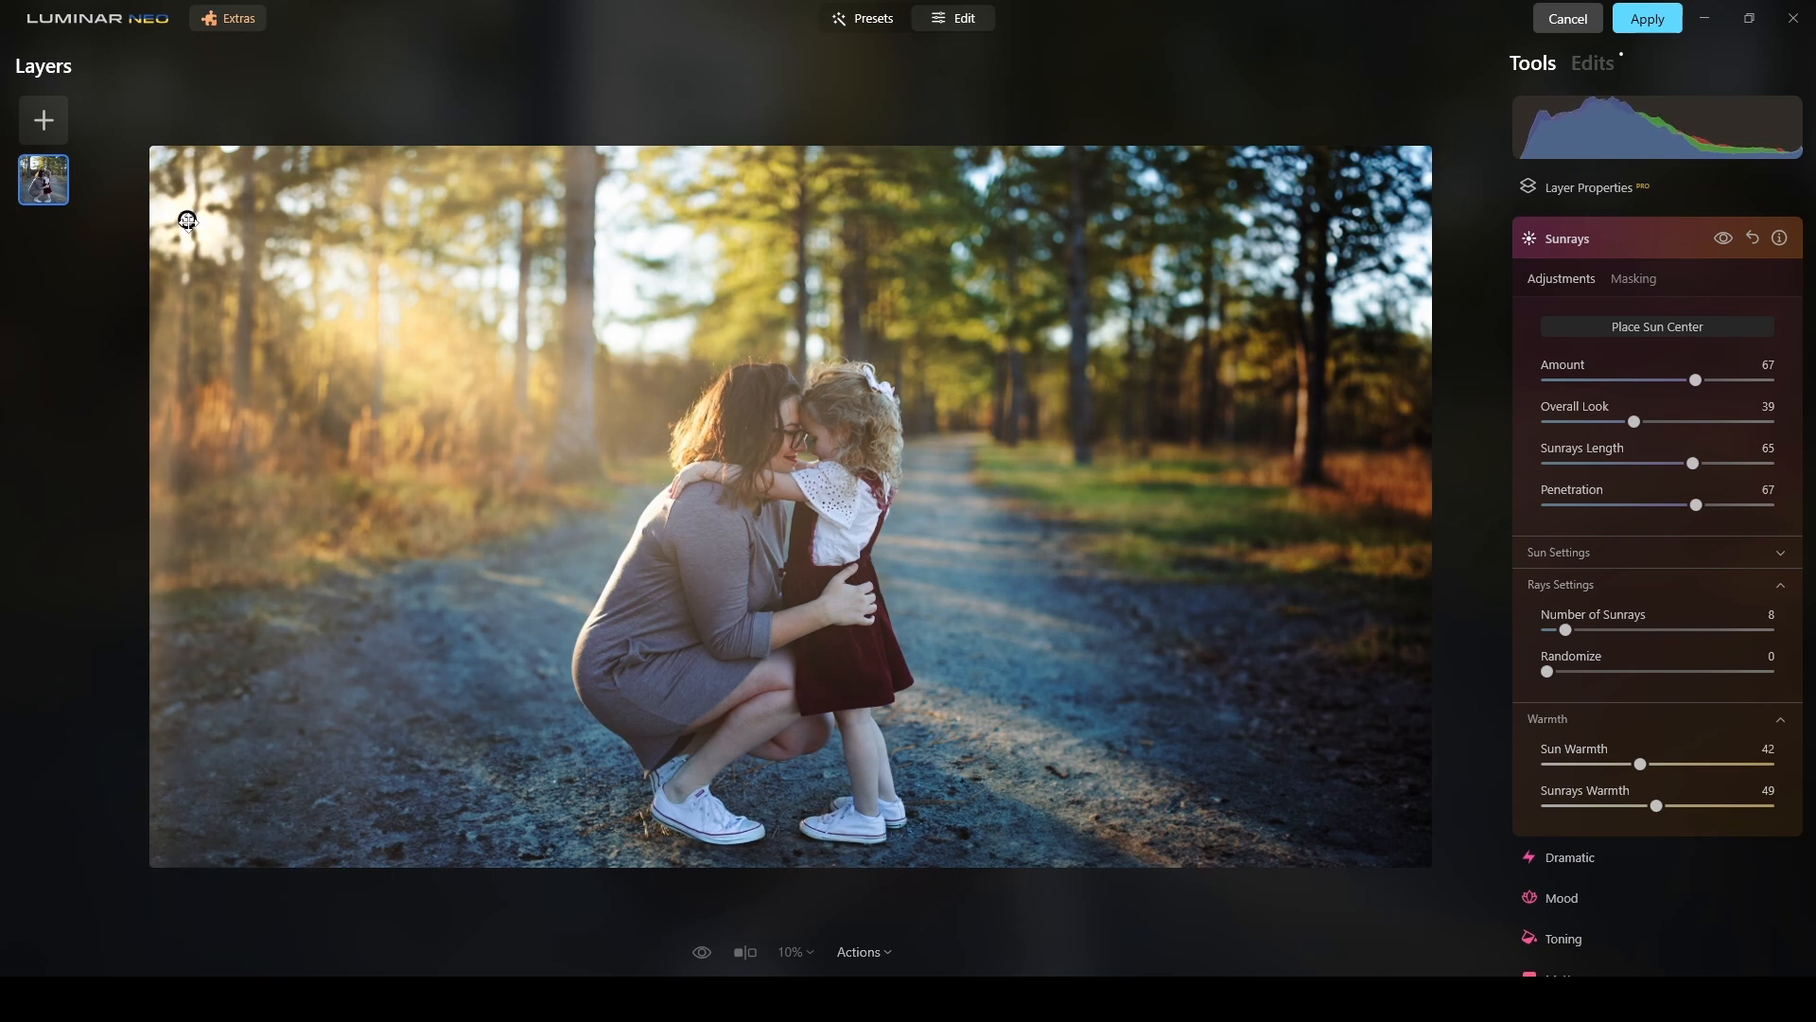
{"action": "left_click", "coordinate": [1643, 244]}
{"action": "left_click", "coordinate": [700, 955]}
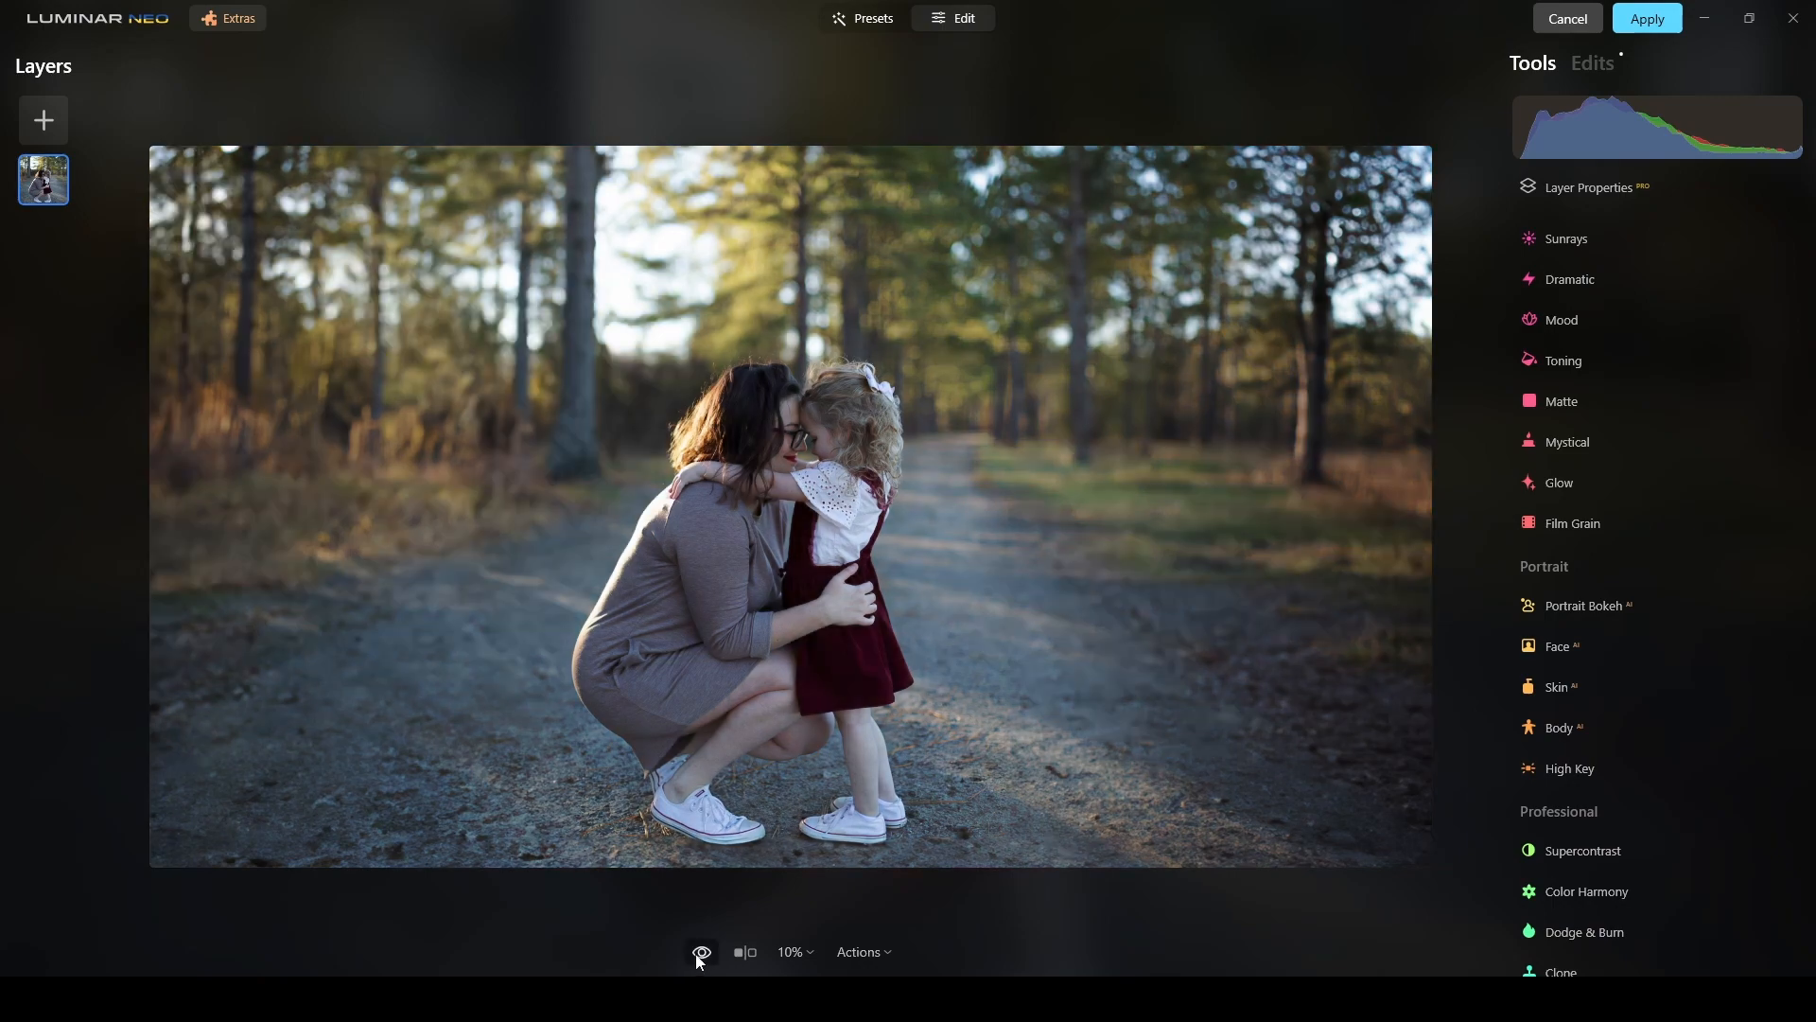
{"action": "left_click", "coordinate": [700, 954]}
{"action": "left_click", "coordinate": [700, 953]}
{"action": "left_click", "coordinate": [700, 954]}
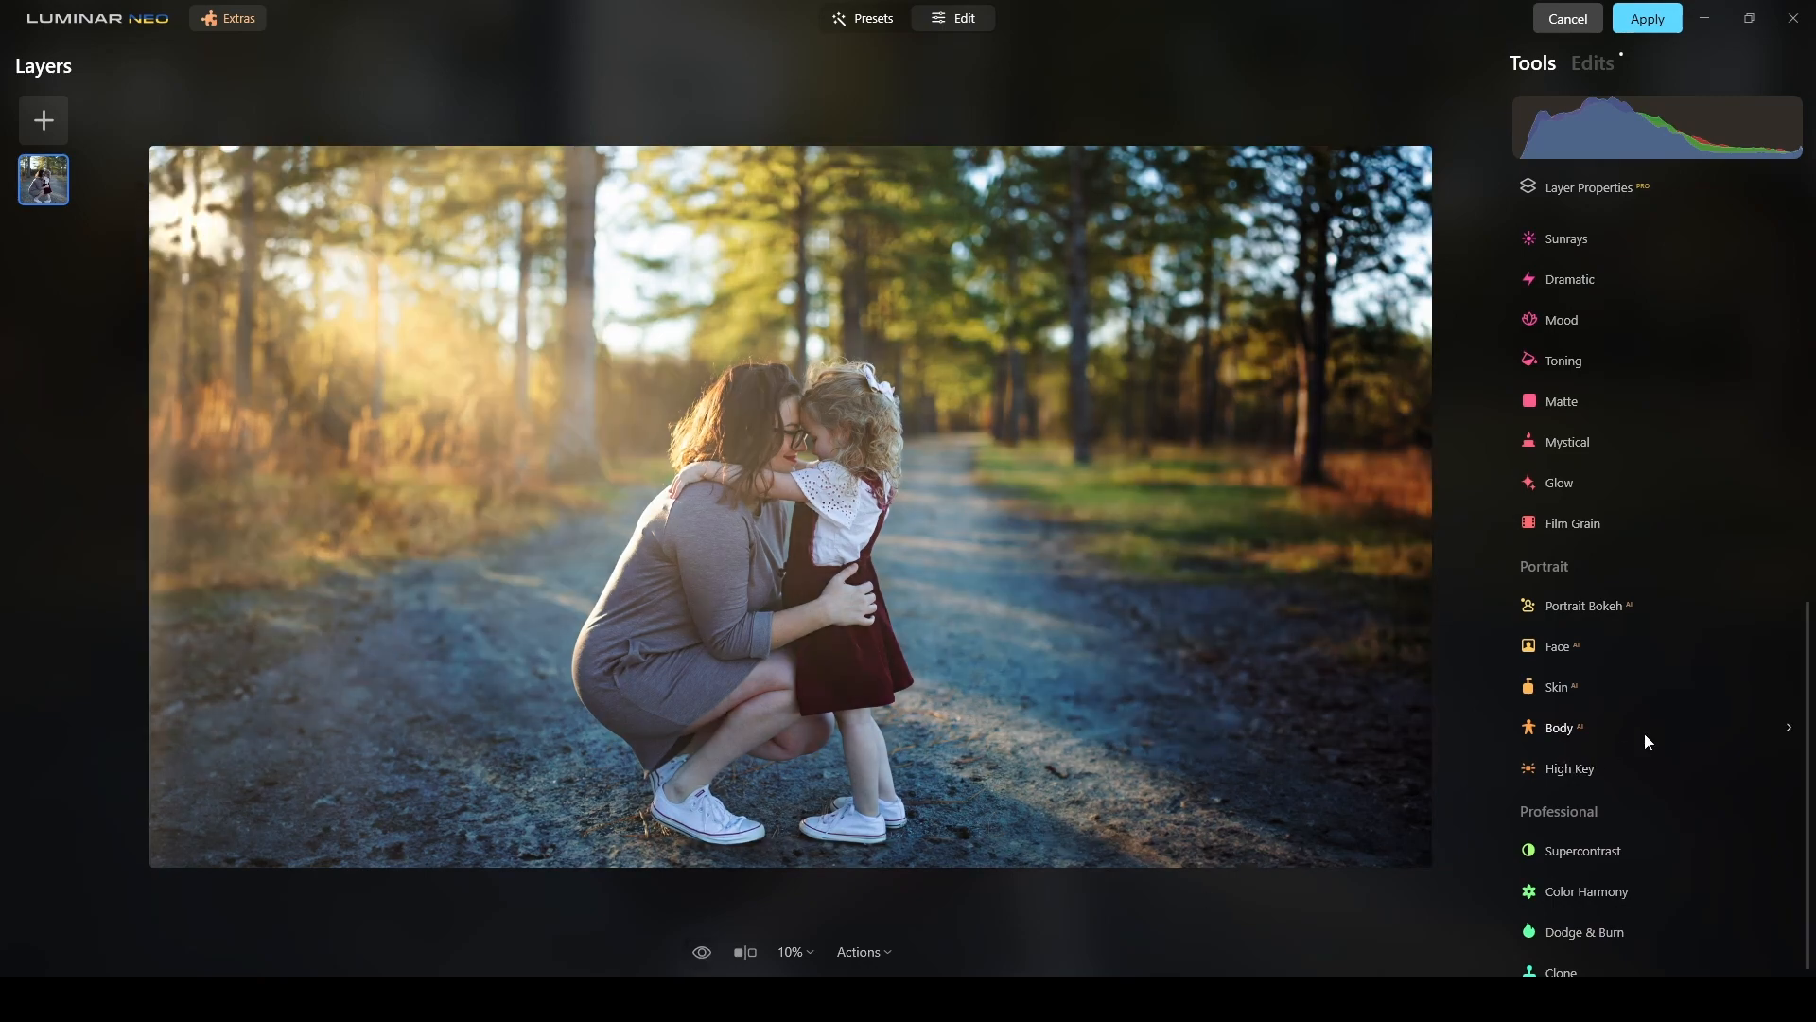
Darken the picture's edges with a negative Vignette amount and apply all Luminar Neo edits to the Photoshop document.
{"action": "scroll", "coordinate": [1645, 700], "scroll_direction": "up", "scroll_amount": 2}
{"action": "scroll", "coordinate": [1643, 660], "scroll_direction": "up", "scroll_amount": 5}
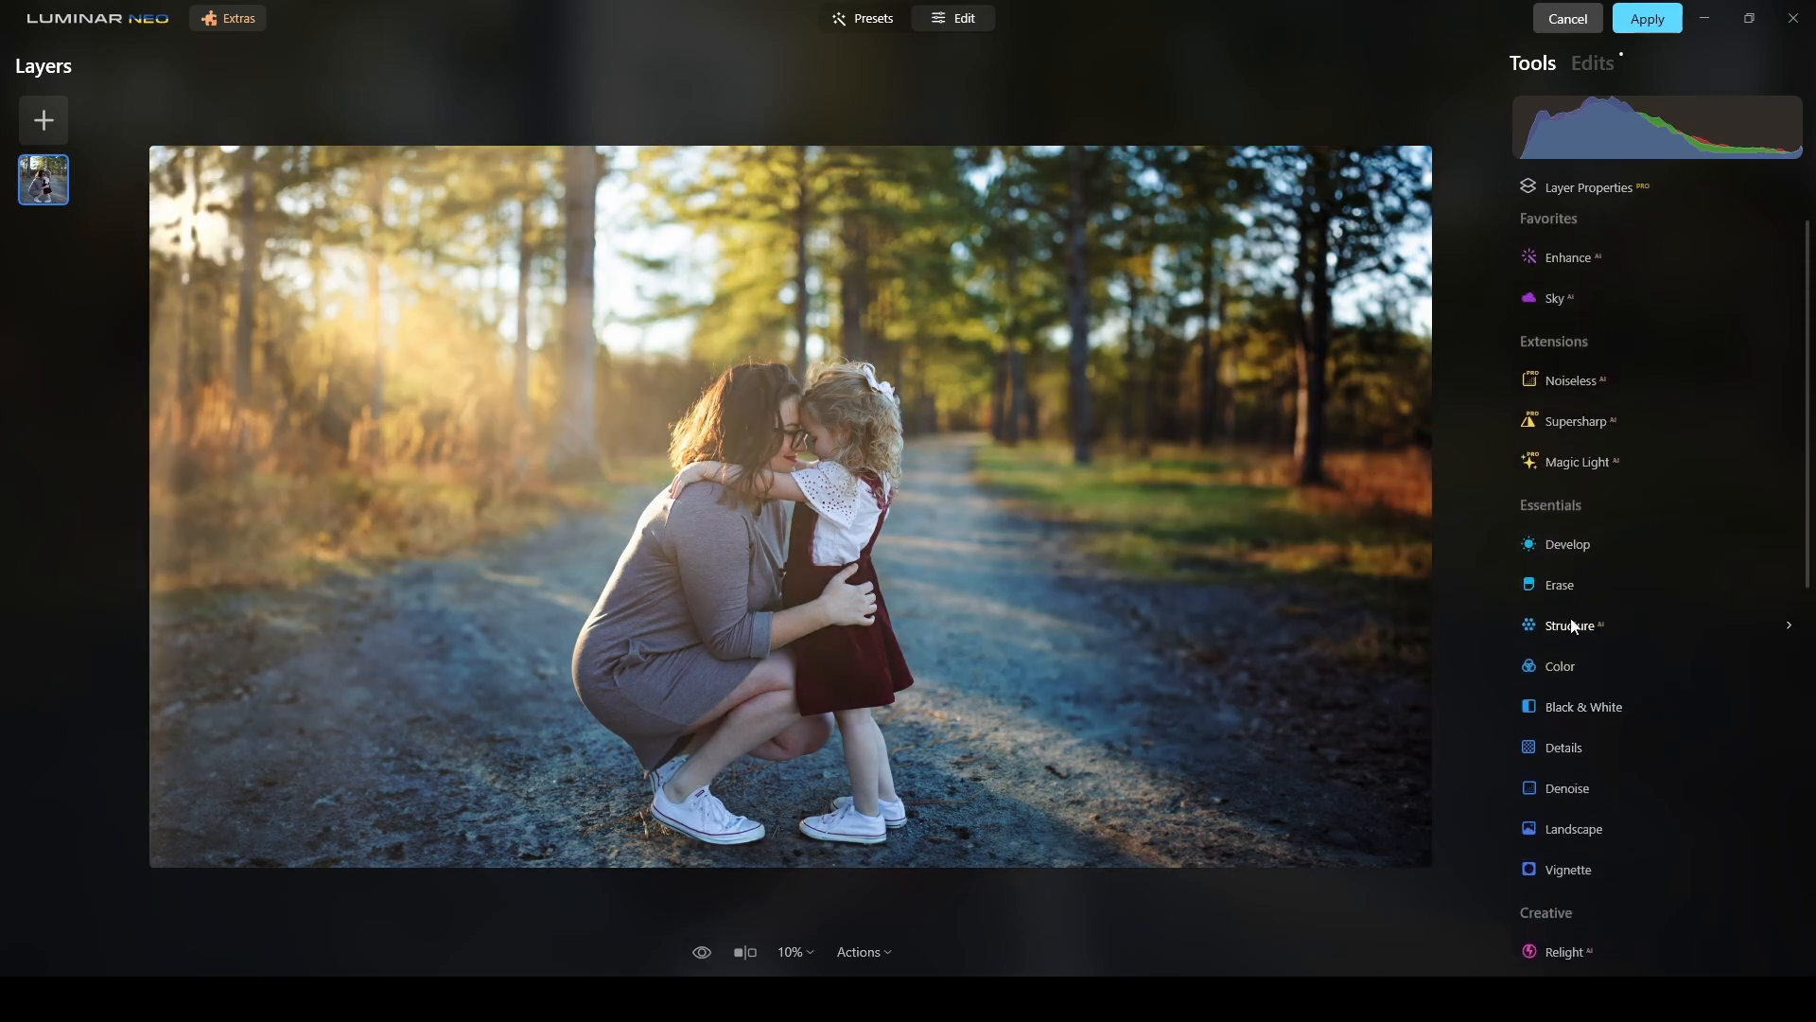
{"action": "left_click", "coordinate": [1559, 868]}
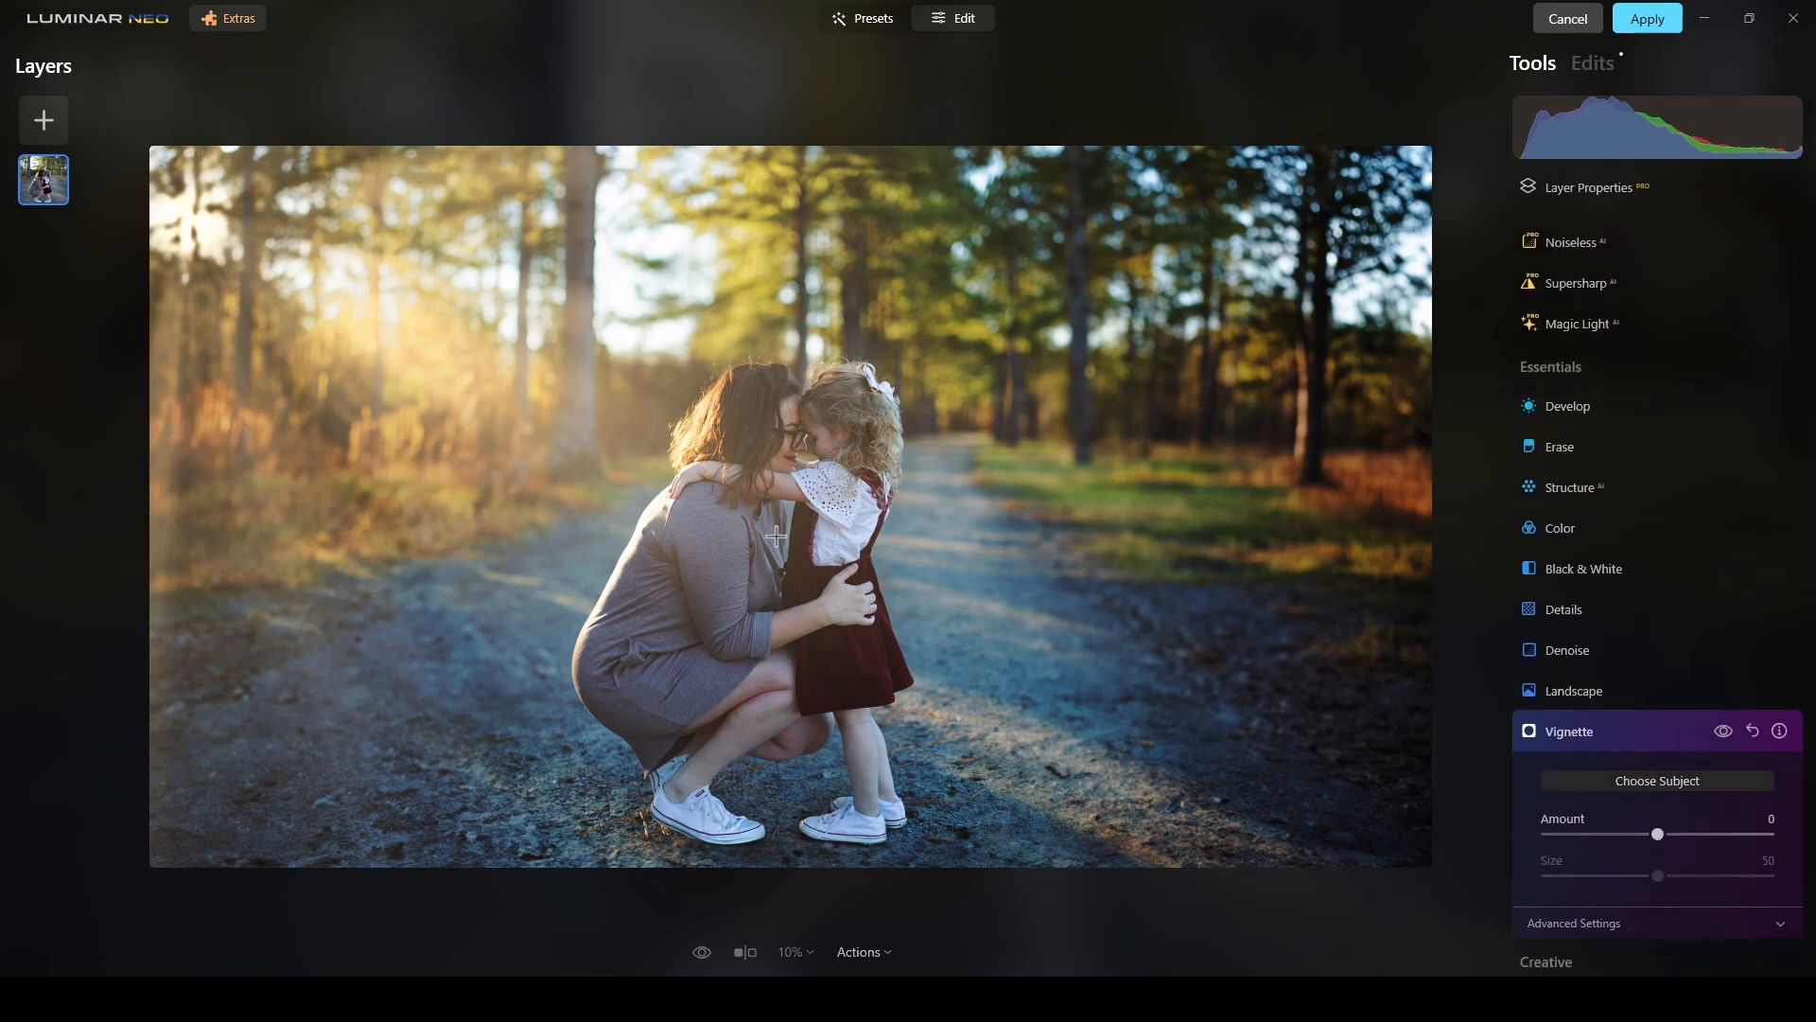
{"action": "left_click_drag", "start_coordinate": [1657, 834], "coordinate": [1589, 834]}
{"action": "left_click", "coordinate": [1672, 730]}
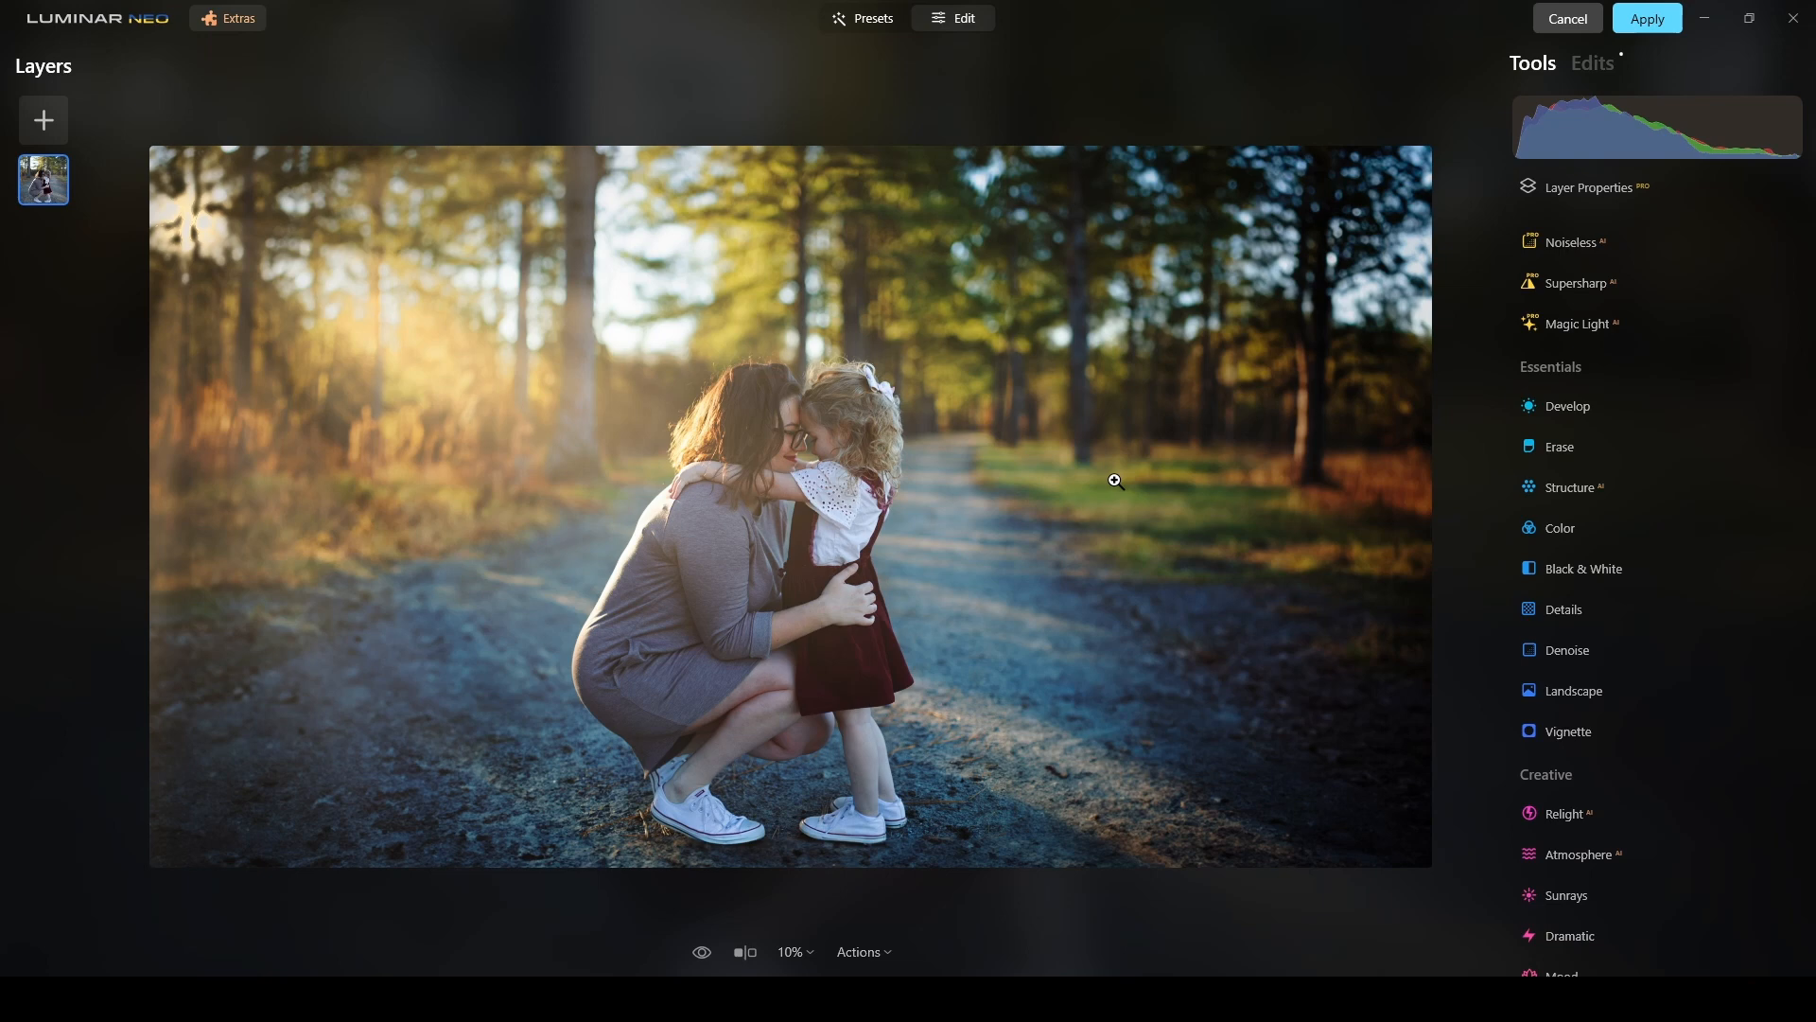
{"action": "left_click", "coordinate": [1636, 28]}
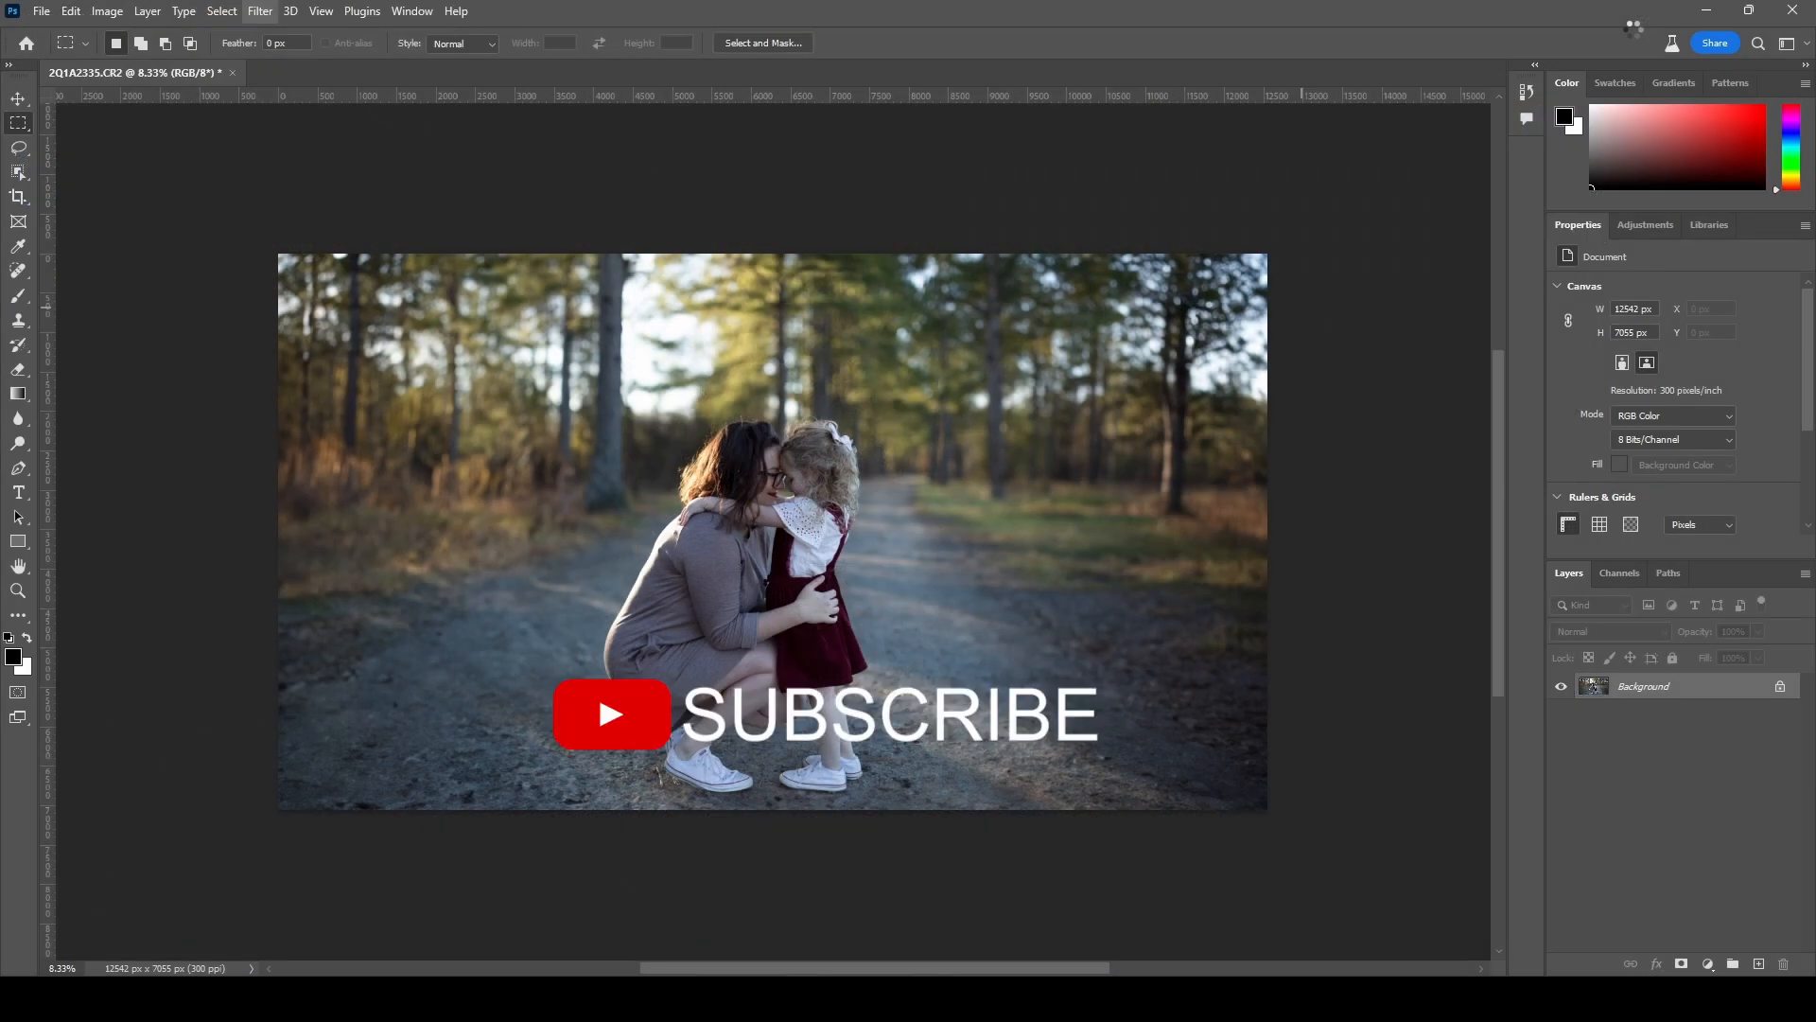